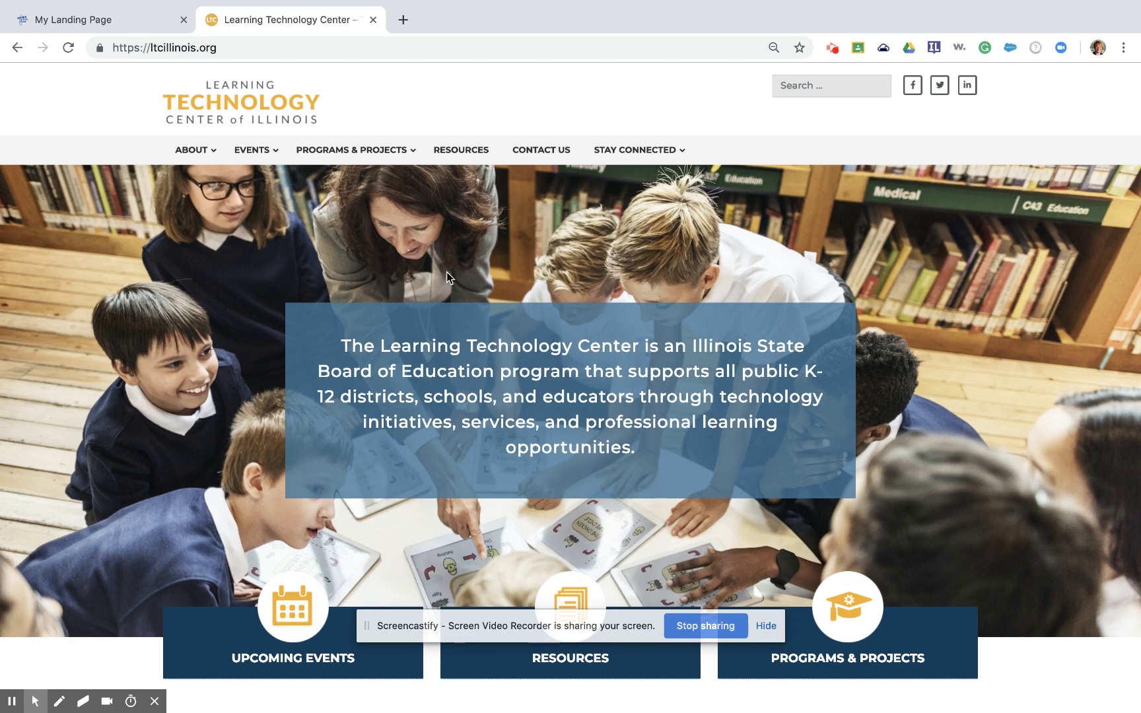
# Return from the Learning Technology Center site to the USAC EPC My Landing Page
pyautogui.click(107, 21)
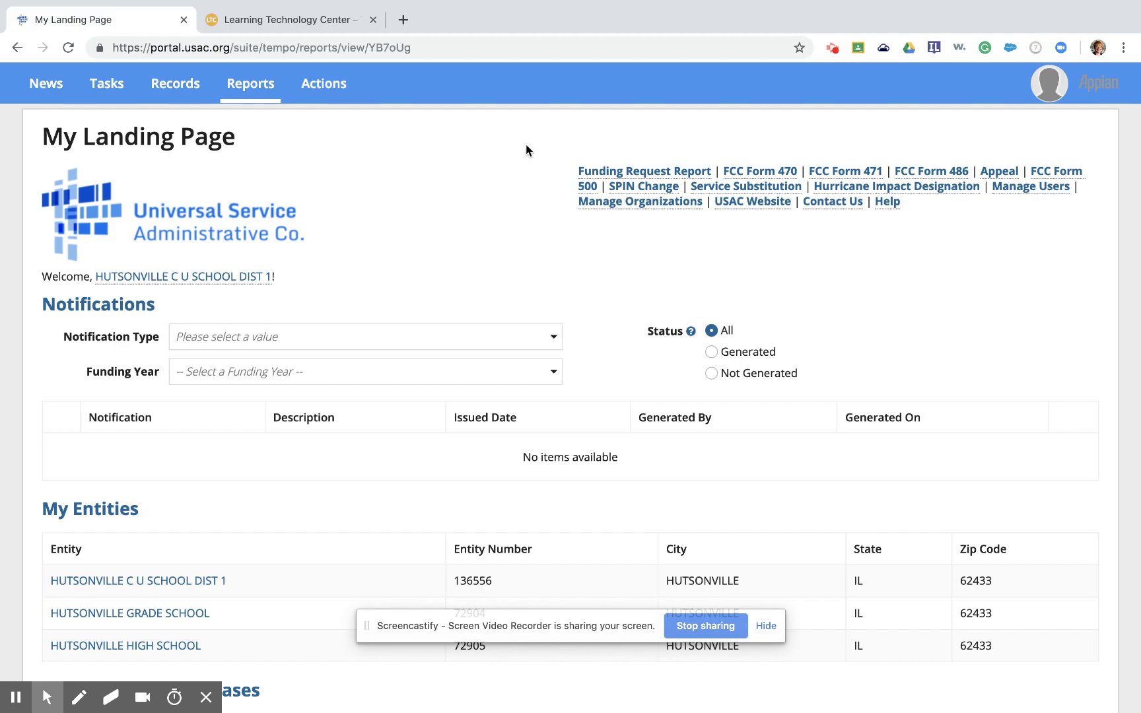
# Create a new FCC Form 471 nicknamed 'Form 471 Cat 2 FY19-20' and save it
pyautogui.click(829, 175)
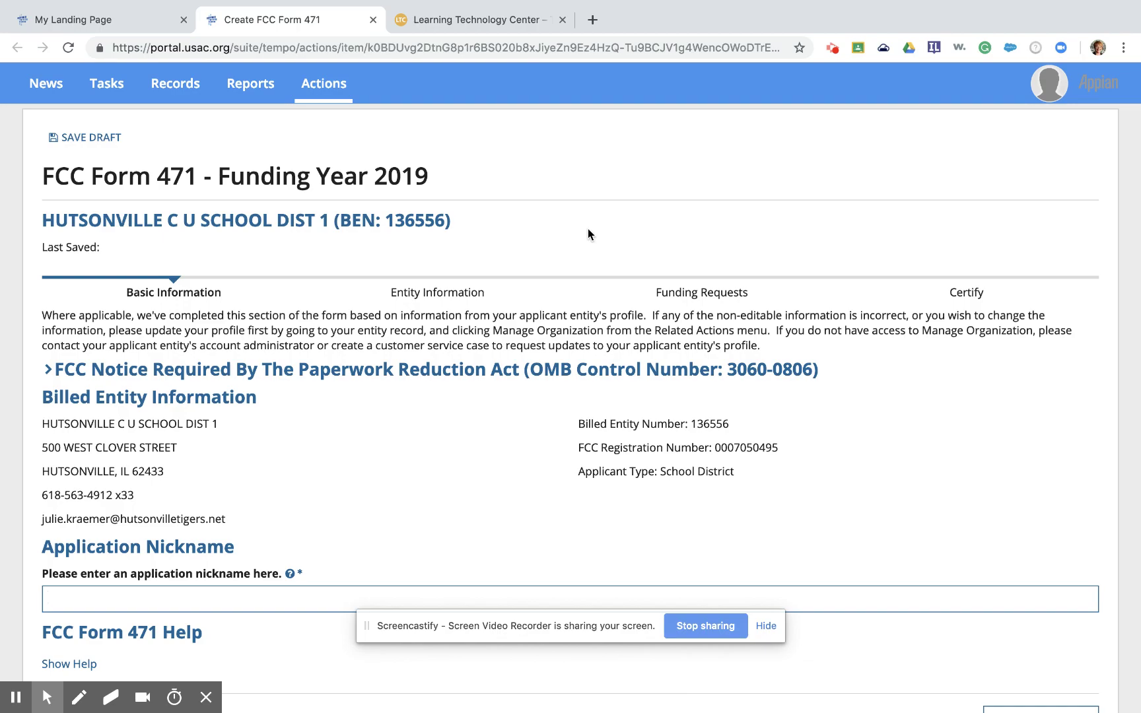
pyautogui.scroll(-3, 314, 402)
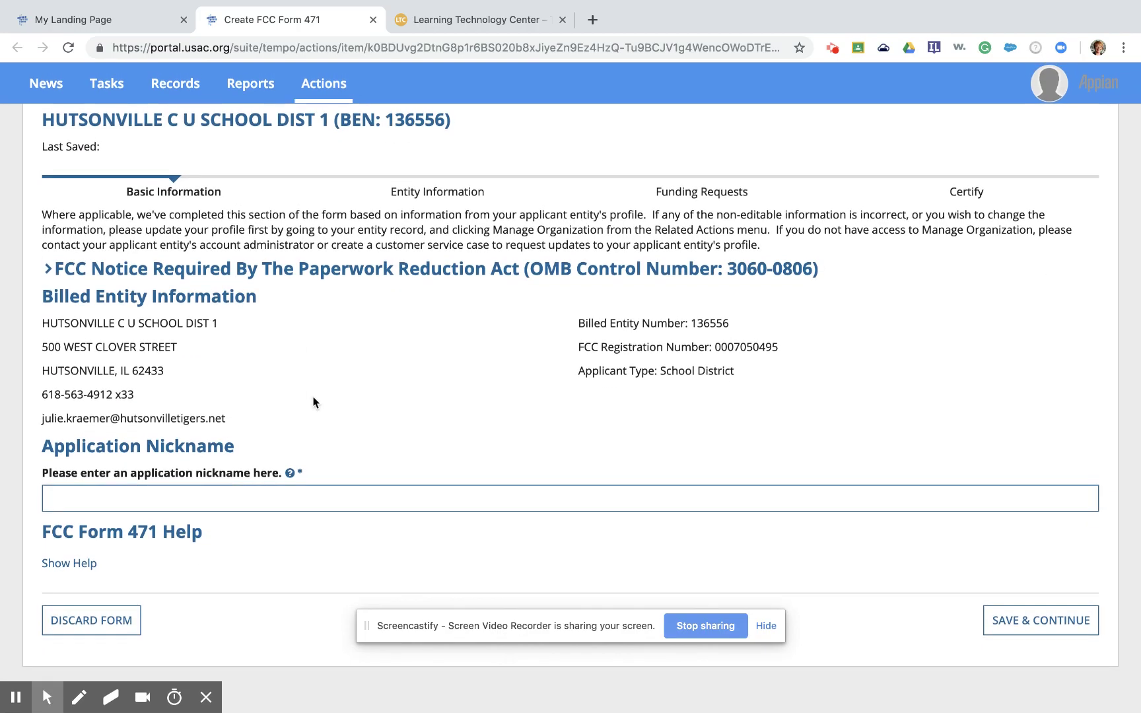
pyautogui.write('For')
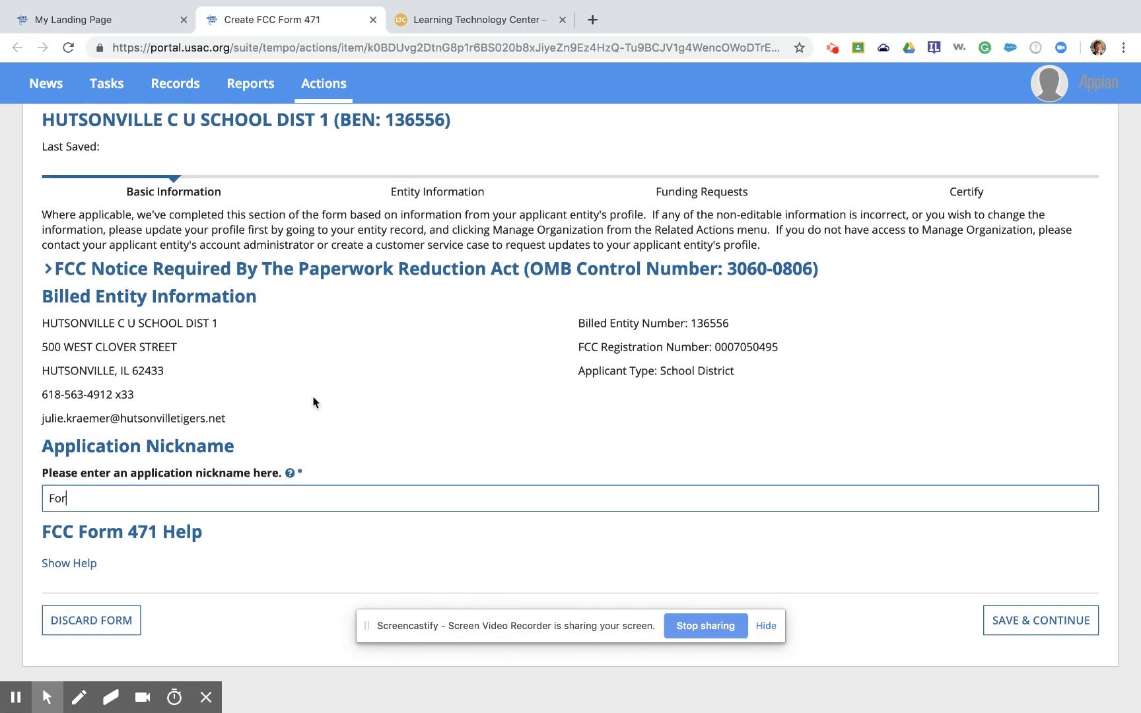
pyautogui.write('m 471 Cat 2 FY19-20')
pyautogui.scroll(-1, 449, 493)
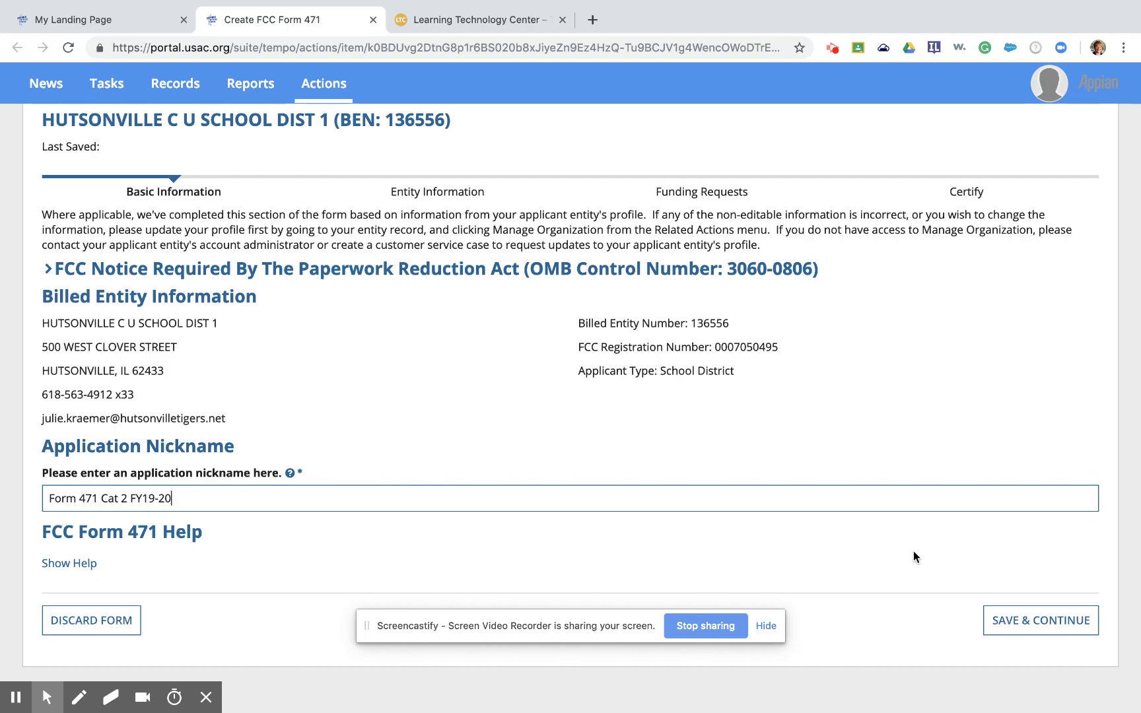
pyautogui.click(1005, 627)
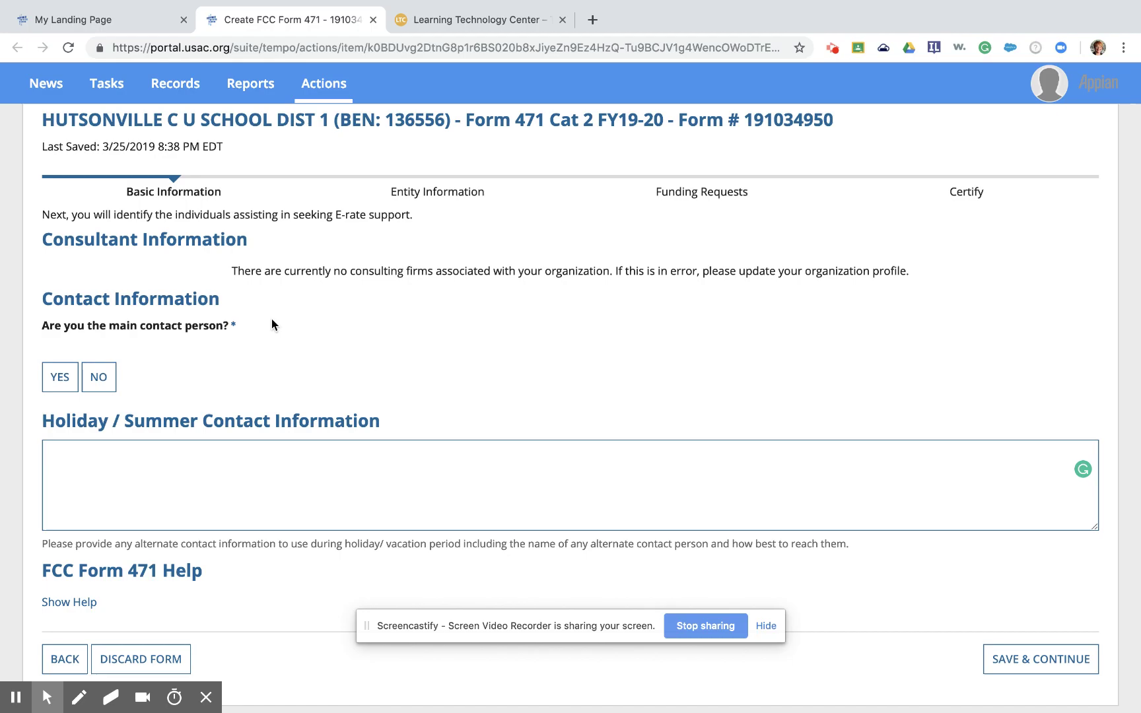
# Answer Yes to being the main contact person on the Form 471 contact page
pyautogui.click(64, 387)
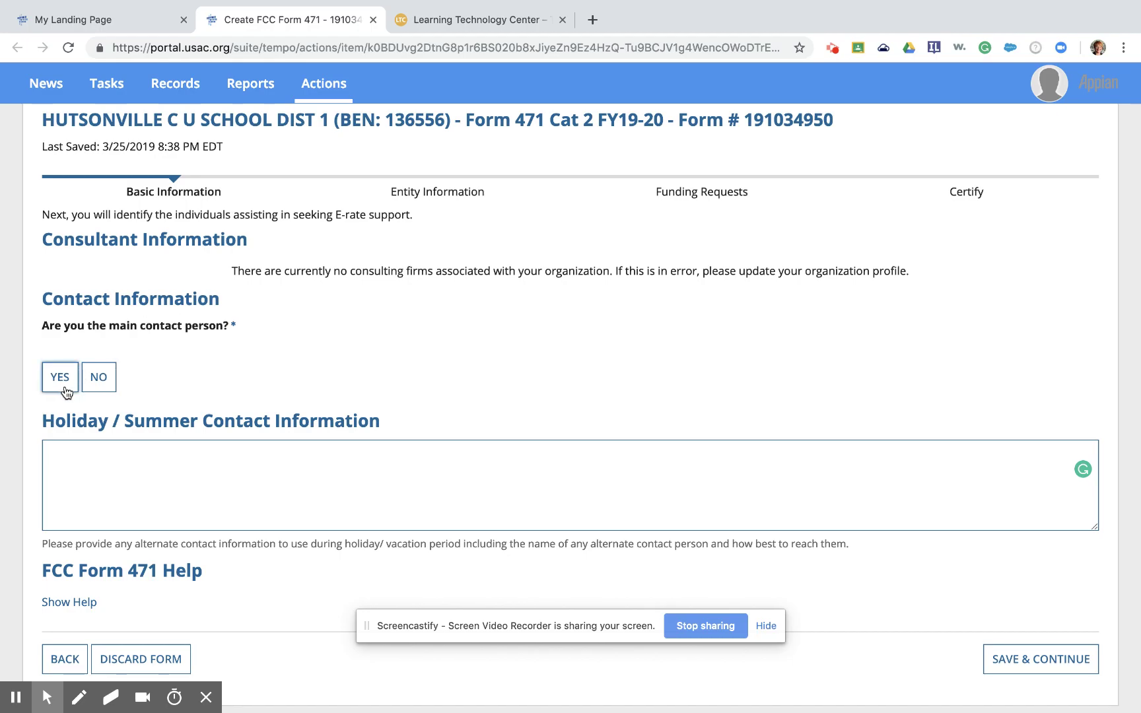
pyautogui.click(176, 382)
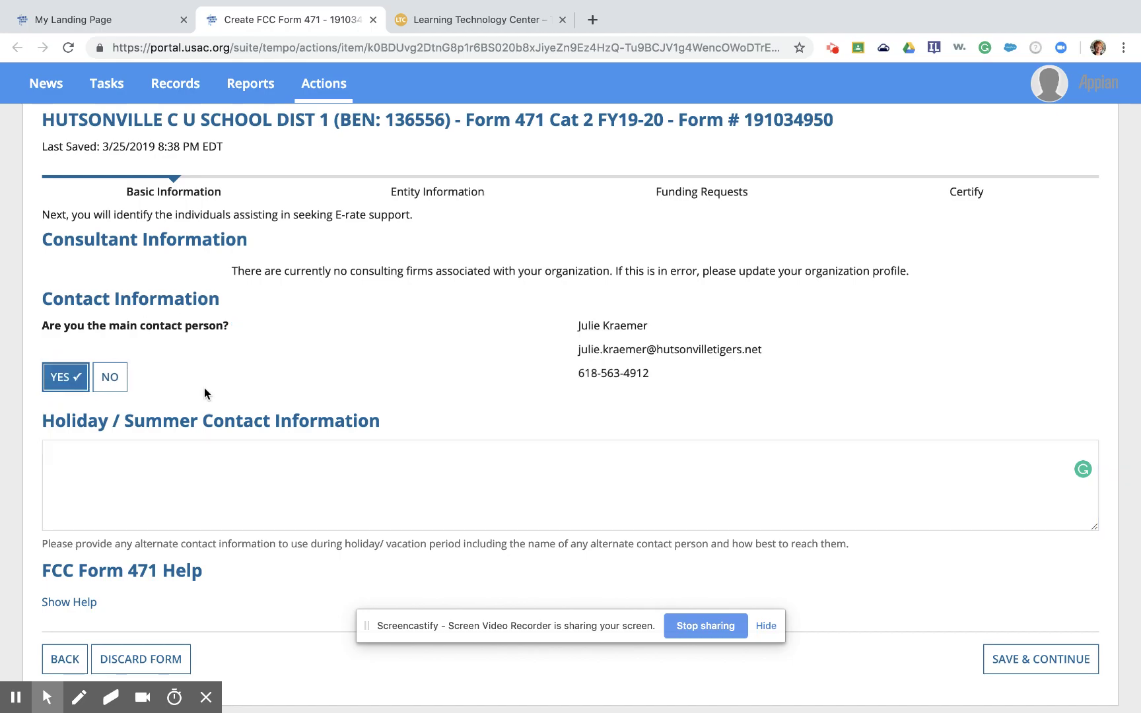
pyautogui.scroll(-1, 303, 386)
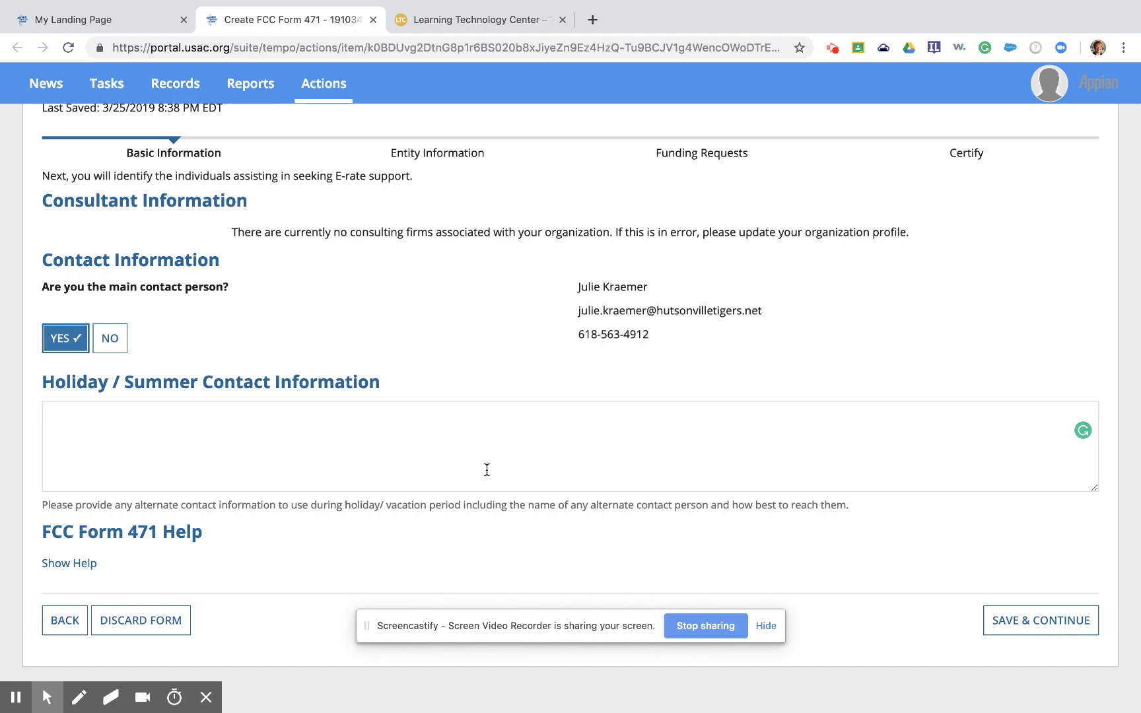
# Save the contact details, choose Category 2 service, and advance to Related Entity(ies) Information
pyautogui.click(1028, 623)
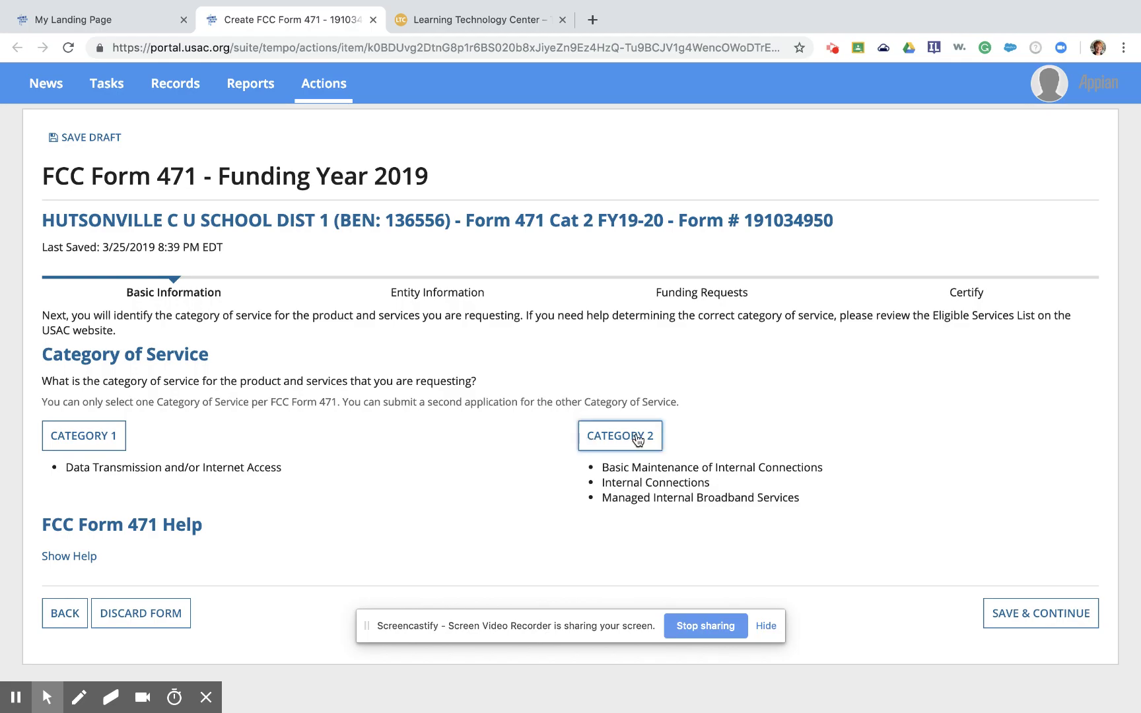
pyautogui.click(637, 439)
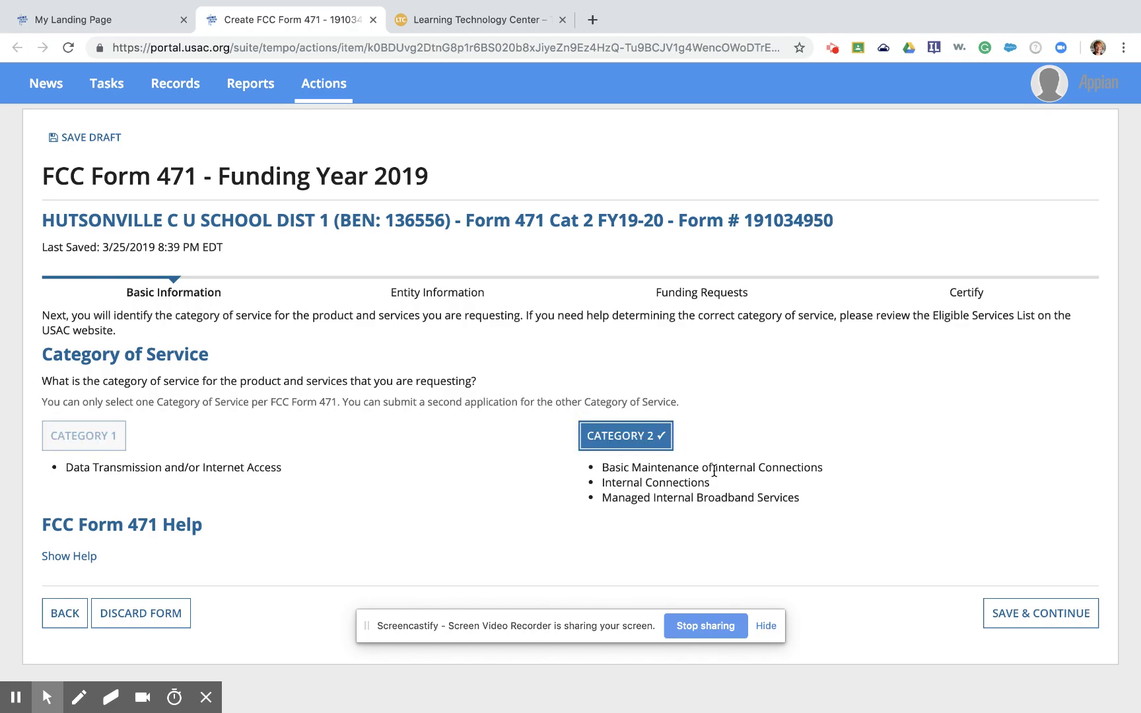
pyautogui.click(1042, 616)
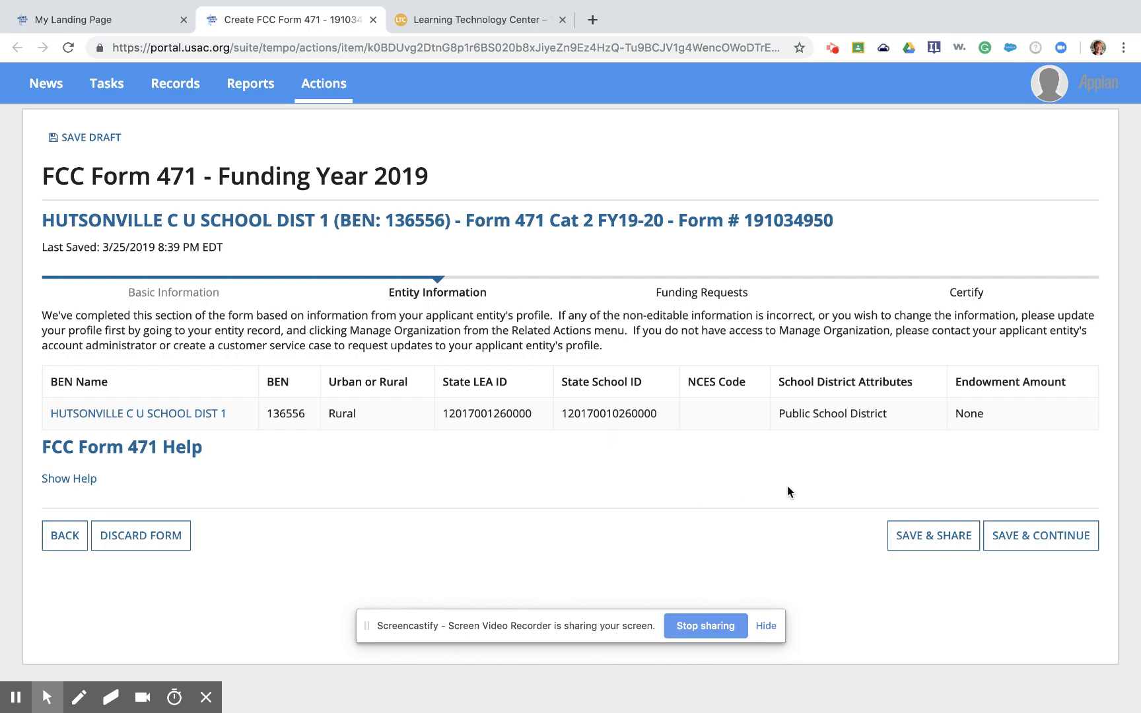
pyautogui.click(1045, 540)
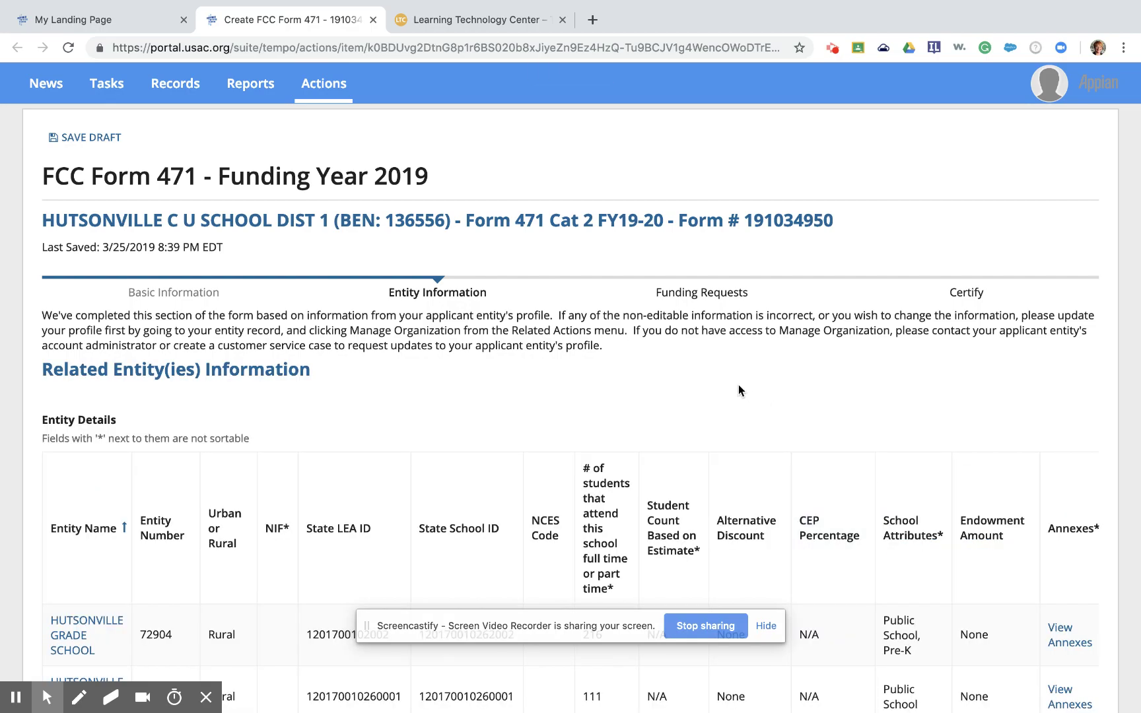
pyautogui.scroll(-4, 739, 386)
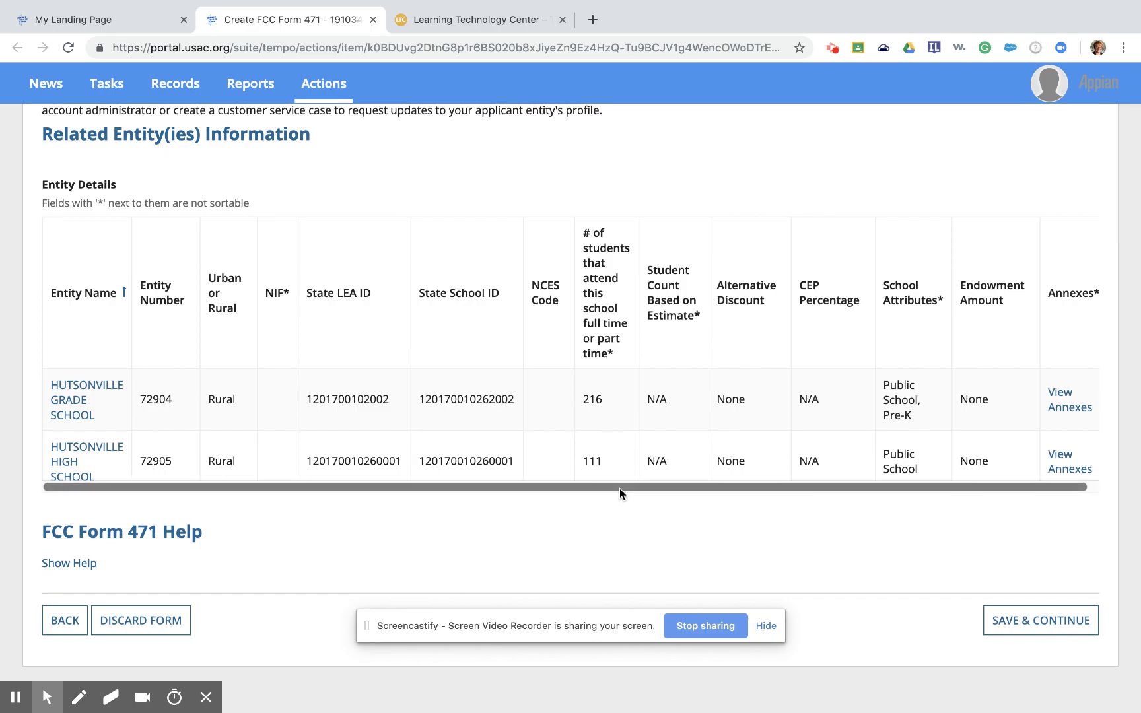
# Accept the Hutsonville grade and high school entity details to show the 80% discount calculation
pyautogui.click(1054, 622)
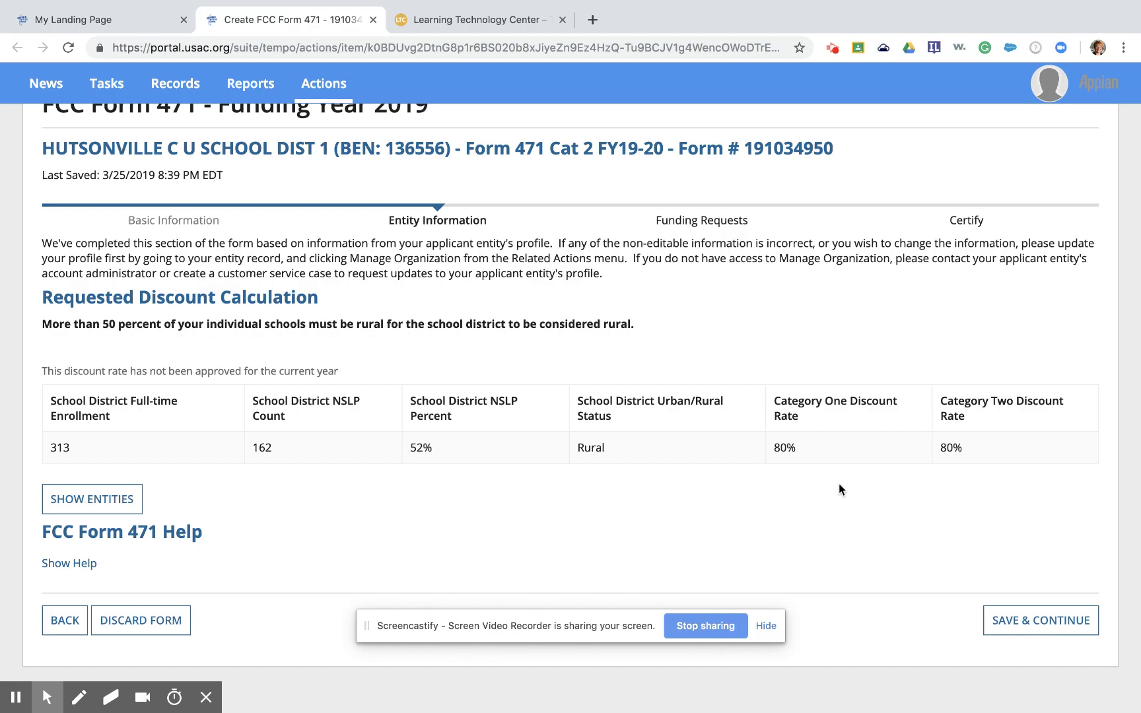
# Save the 80% discount calculation and go to the empty Funding Requests list
pyautogui.click(1046, 633)
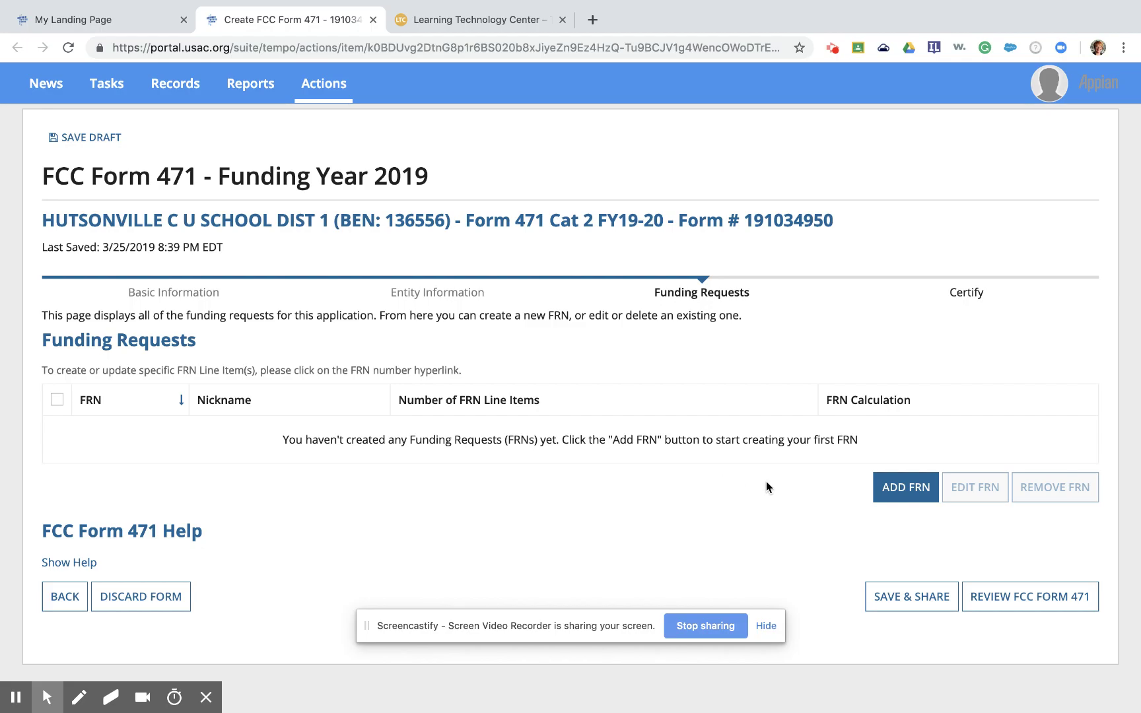
# Add an FRN nicknamed 'Network upgrades', not a continuation, with Internal Connections service type
pyautogui.click(892, 492)
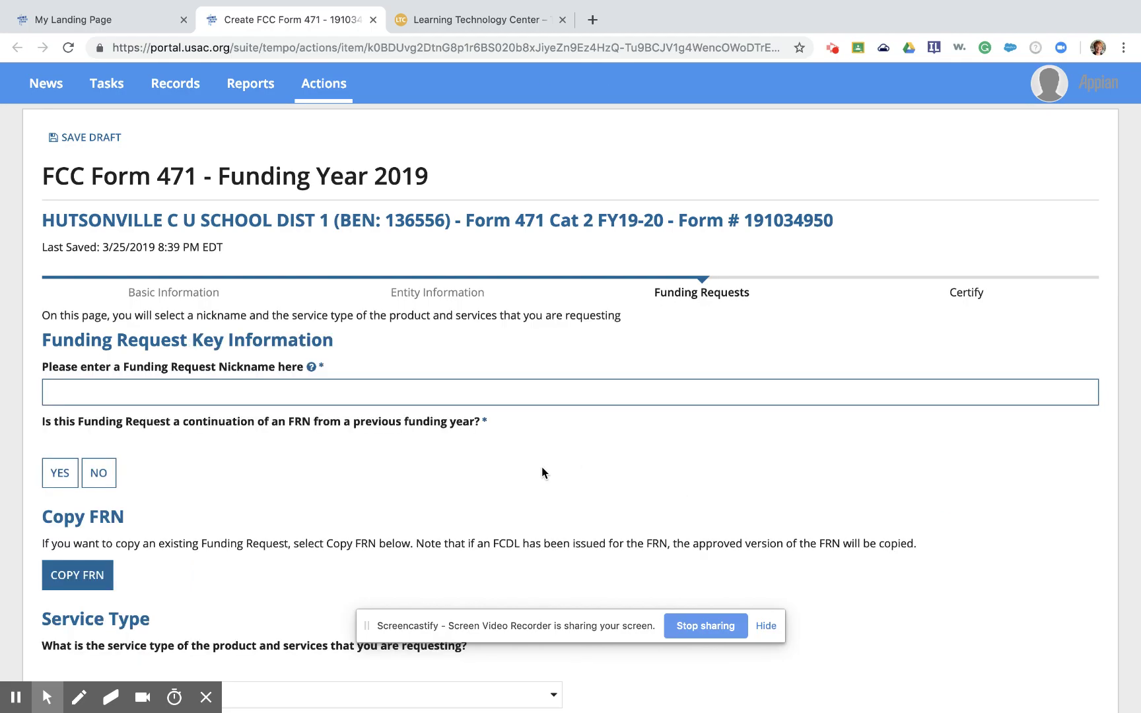
pyautogui.write('Network upgrades')
pyautogui.click(100, 472)
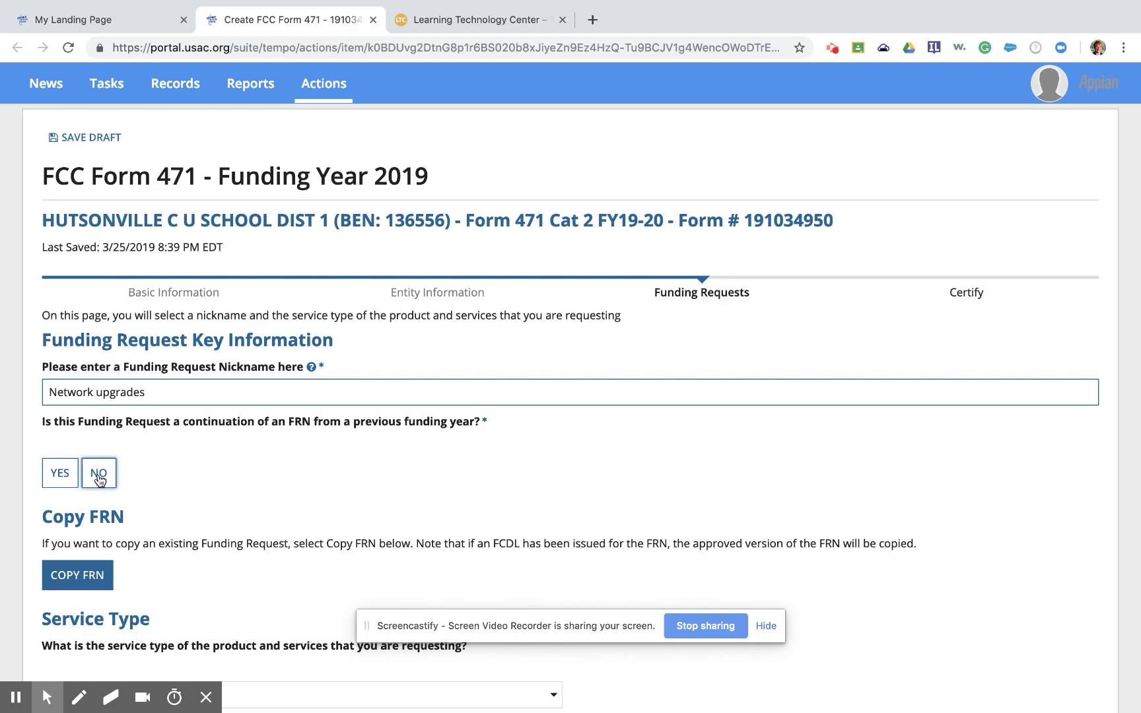
pyautogui.click(102, 472)
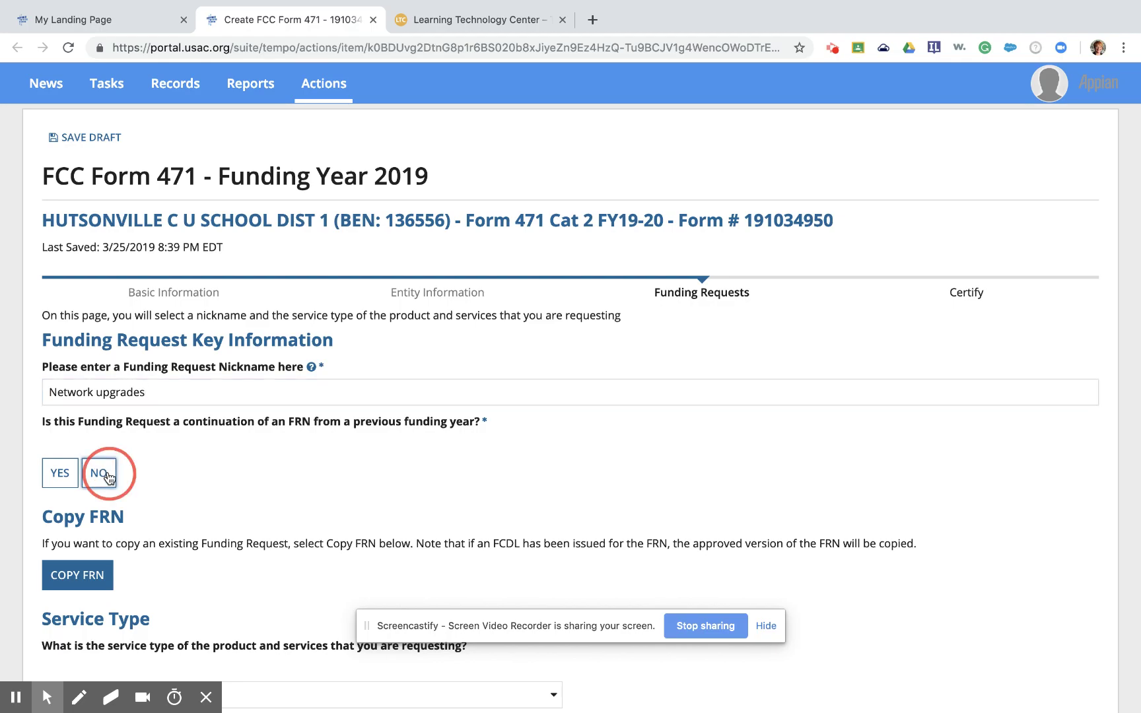
pyautogui.scroll(-3, 205, 466)
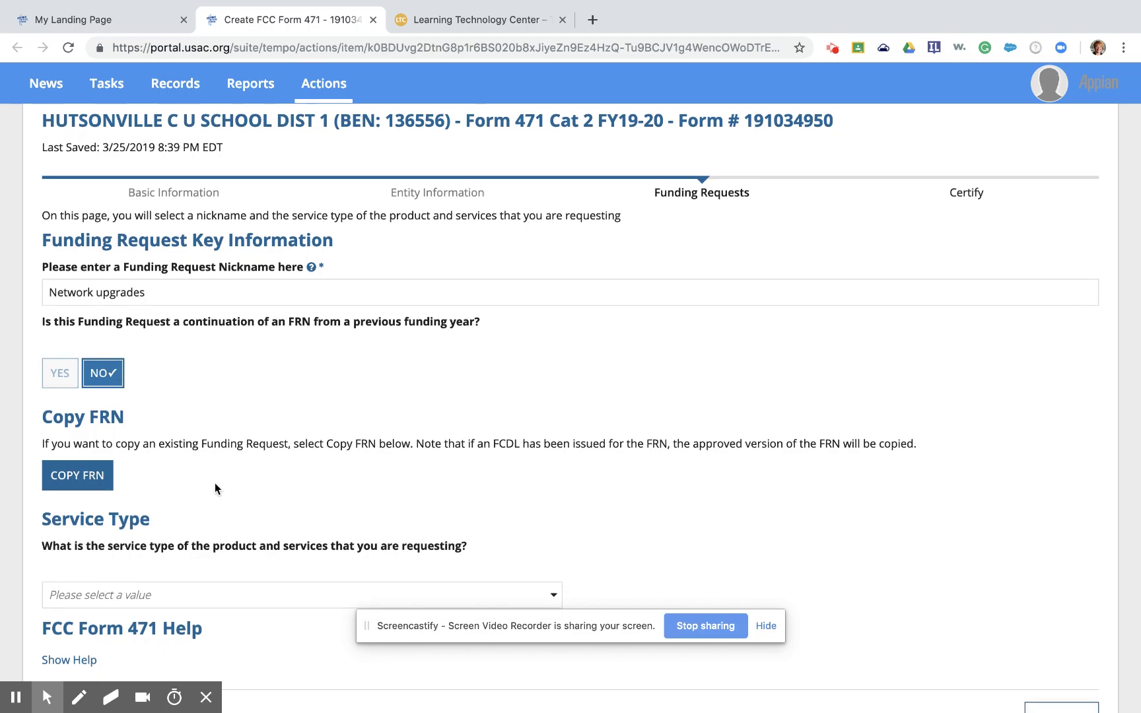
pyautogui.scroll(-3, 215, 484)
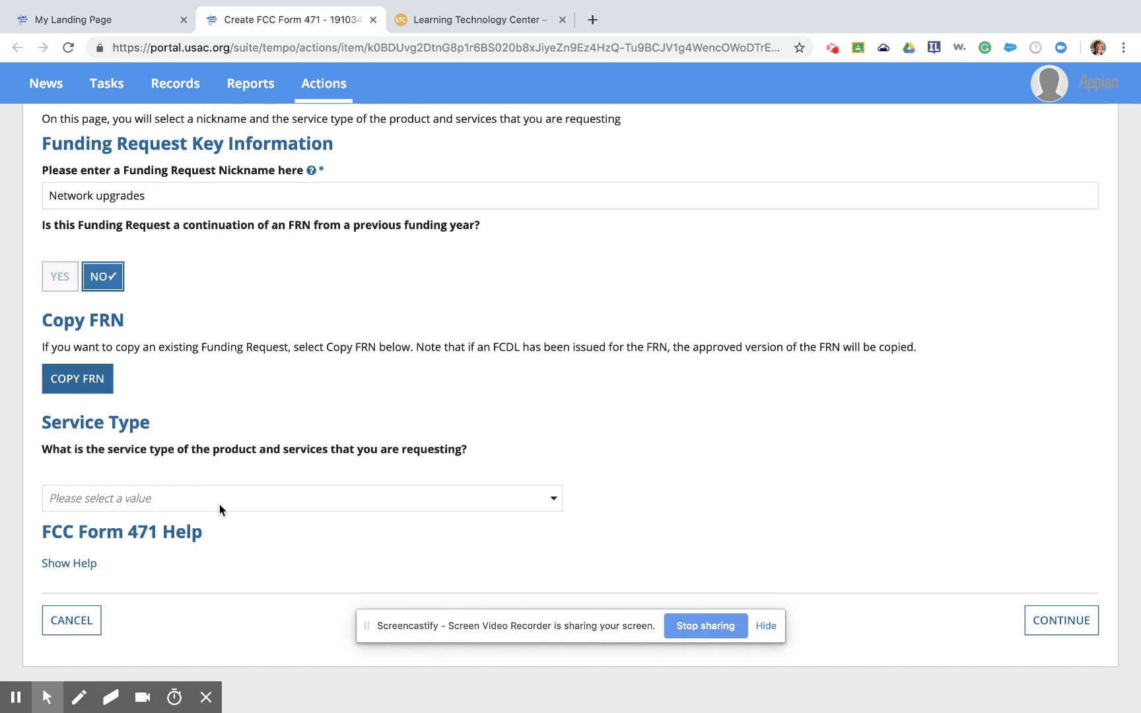
pyautogui.click(219, 504)
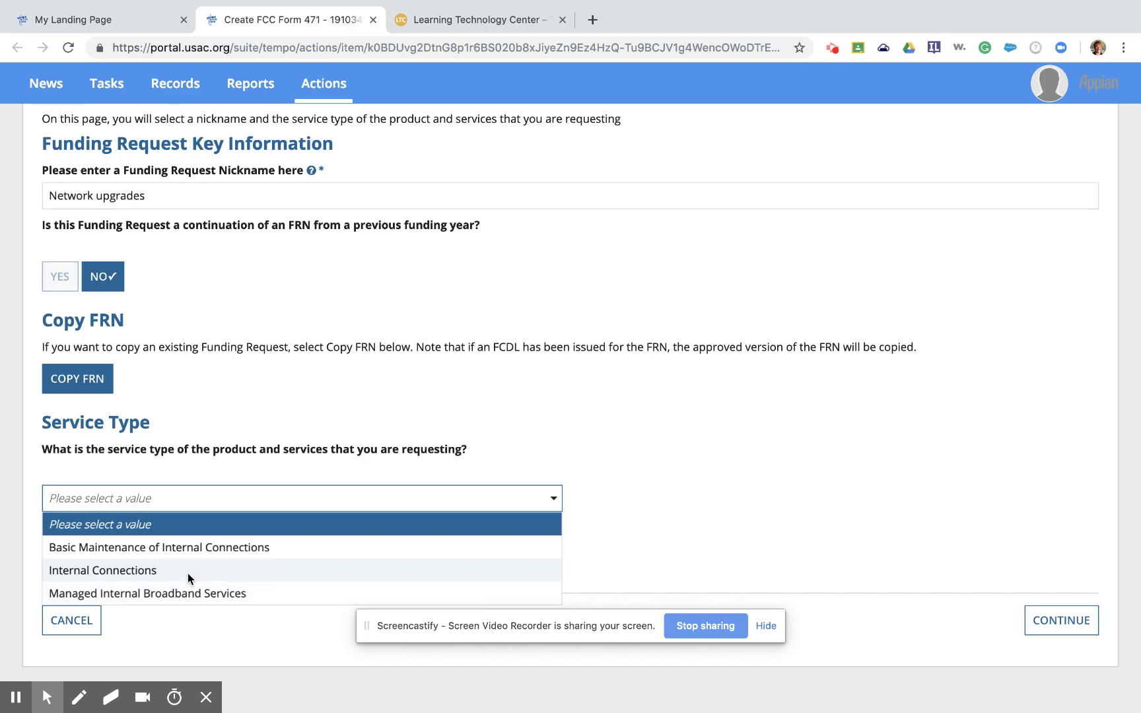
pyautogui.click(188, 571)
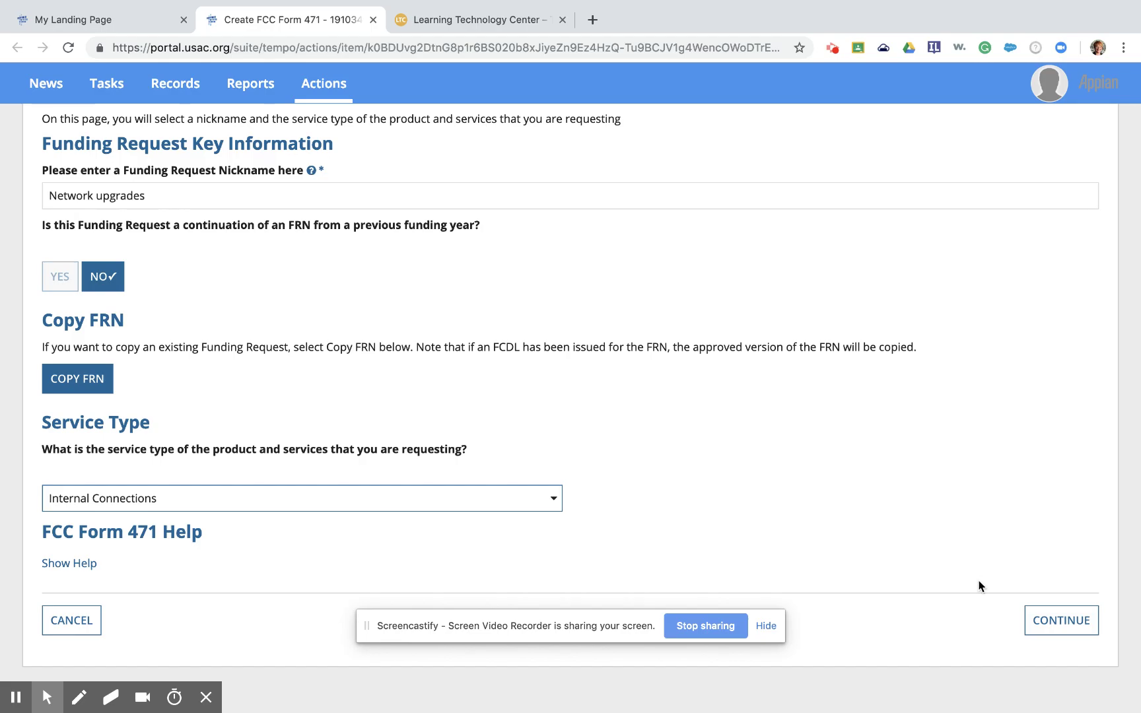
# Save the FRN key information, set the purchasing type to Contract, and proceed to Associate a Contract
pyautogui.click(1053, 628)
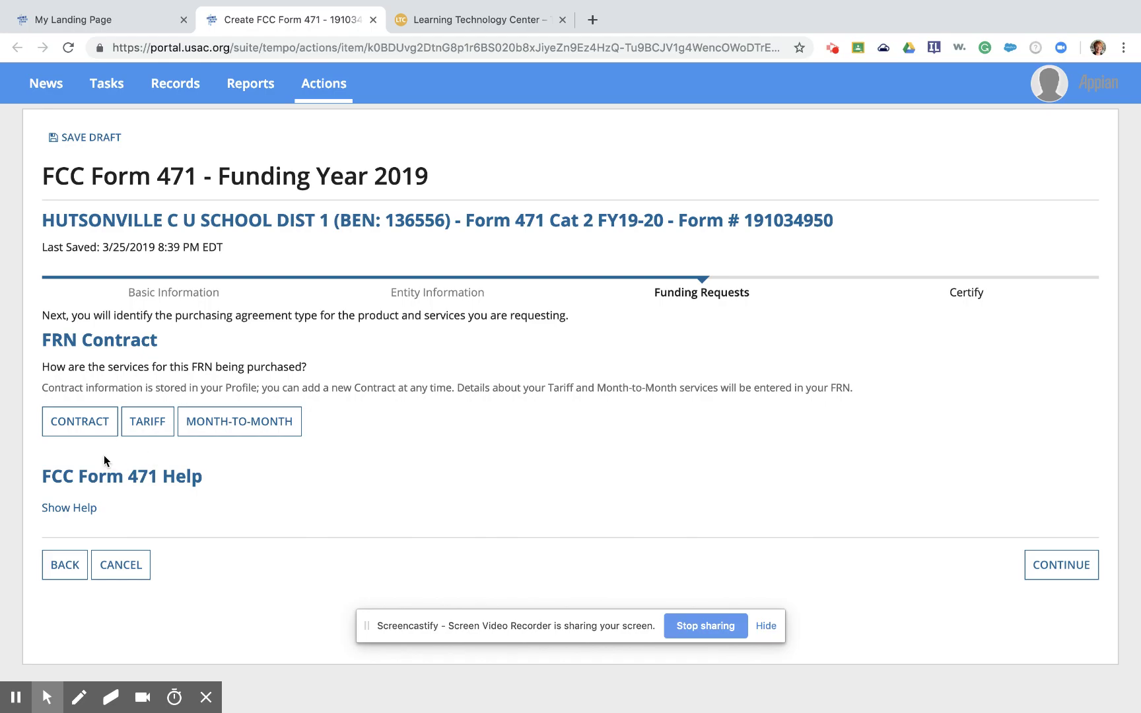
pyautogui.click(85, 430)
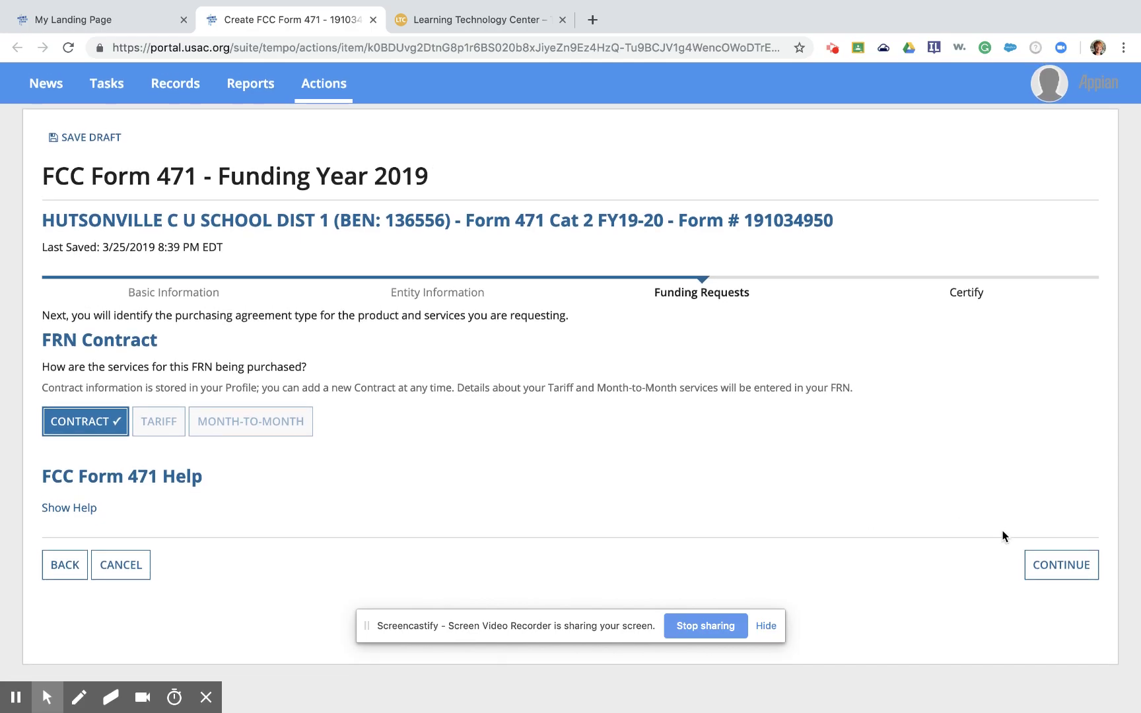
pyautogui.click(1055, 576)
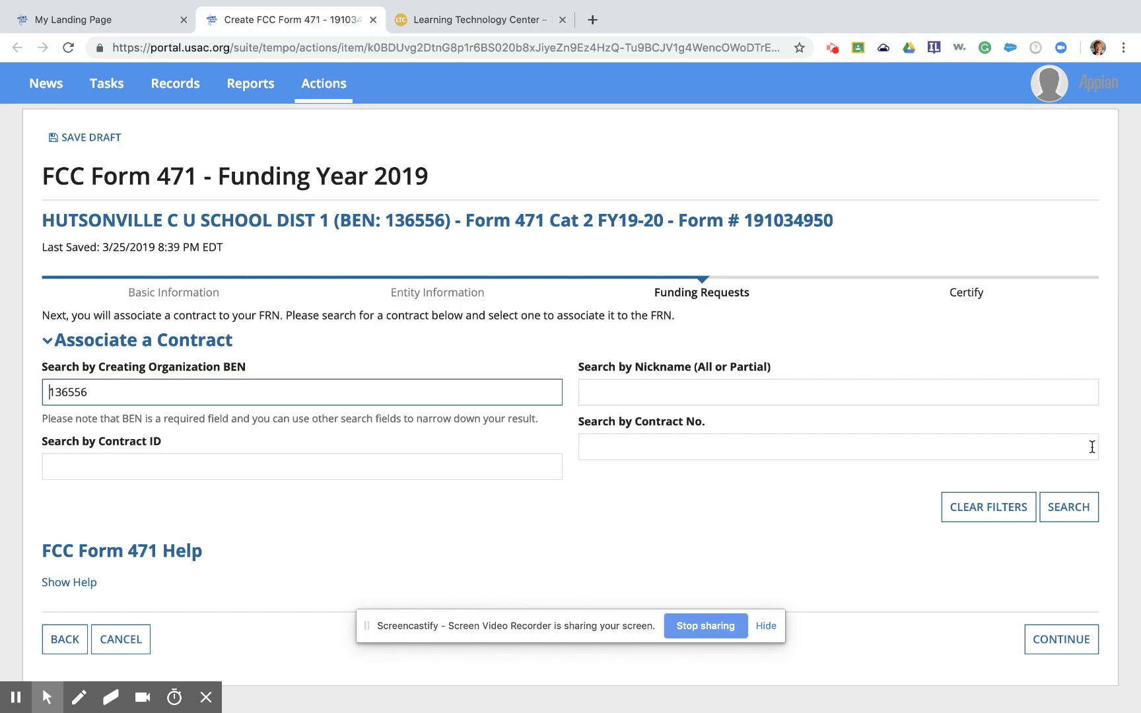
# Search contracts for BEN 136556 and sort them by award date, newest first
pyautogui.click(1083, 509)
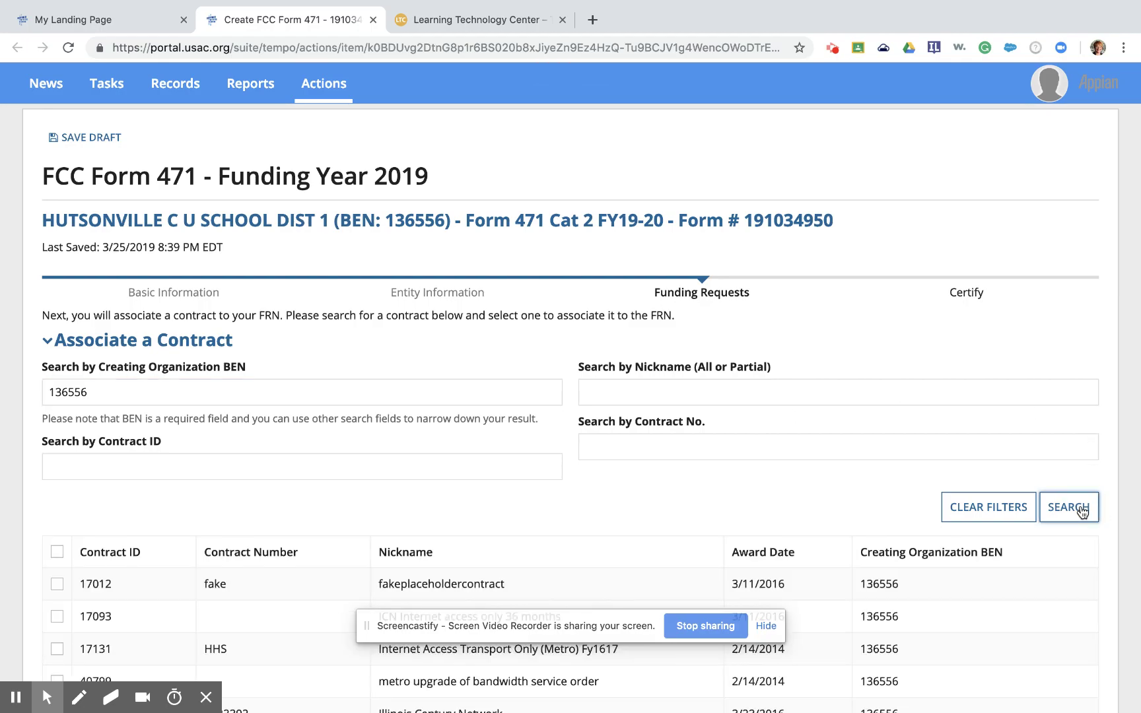
pyautogui.scroll(-4, 848, 451)
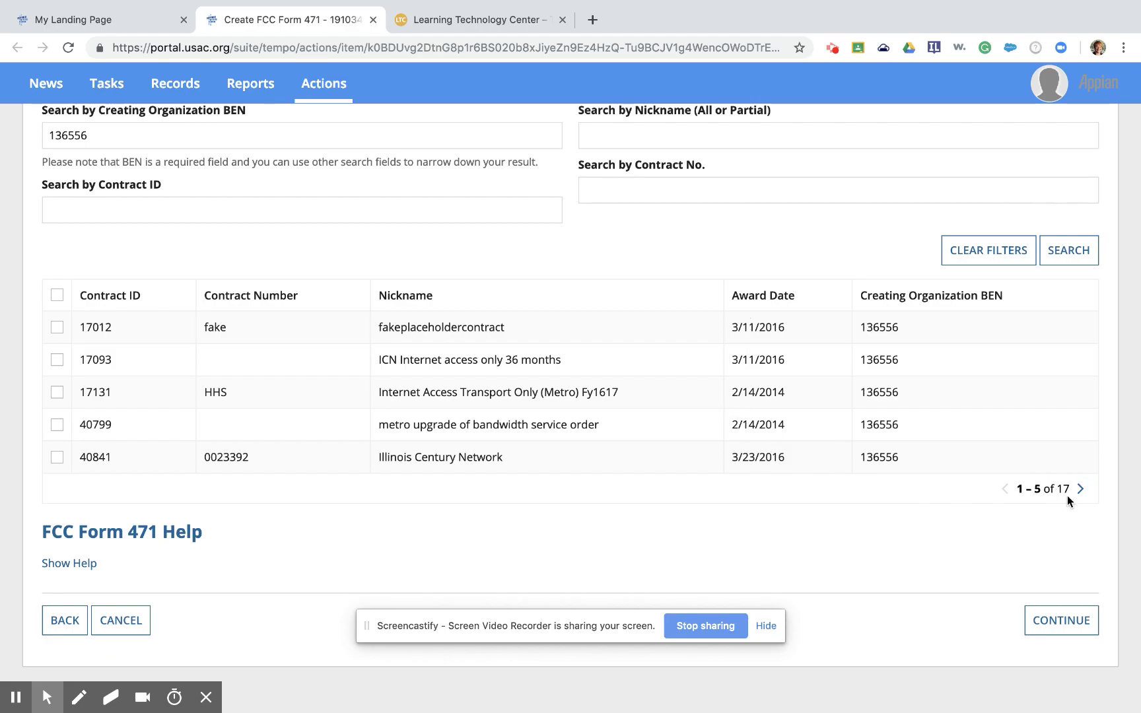
pyautogui.click(745, 298)
pyautogui.click(746, 298)
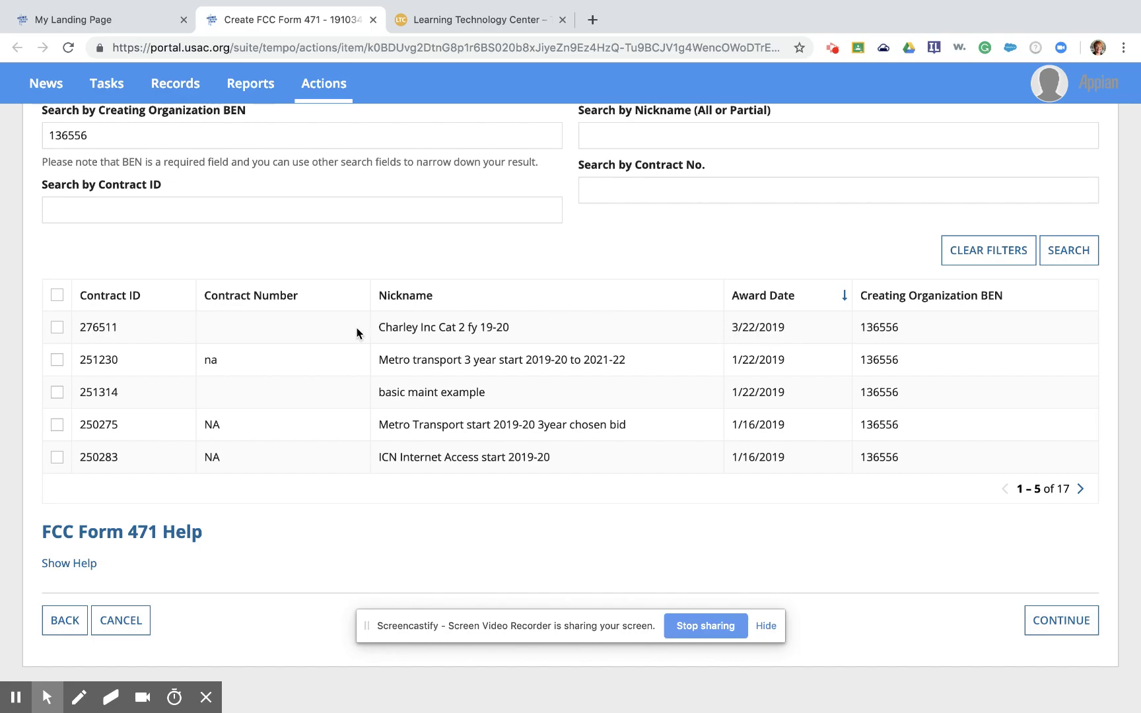
pyautogui.click(57, 327)
pyautogui.scroll(-5, 428, 373)
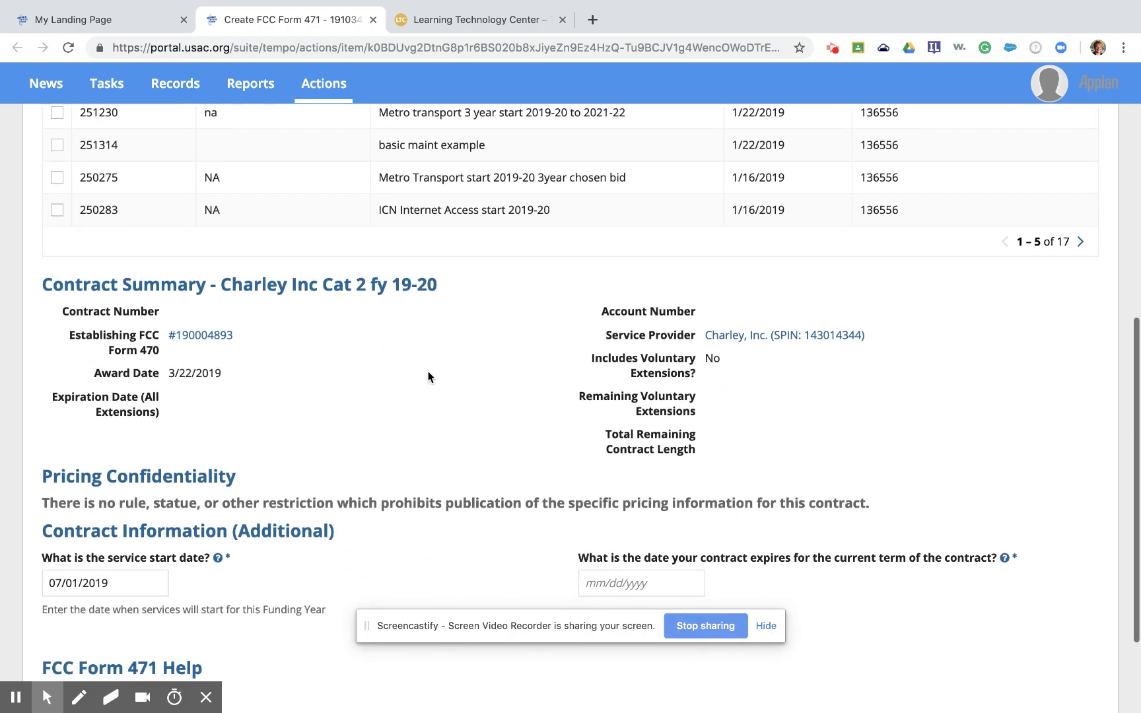
pyautogui.scroll(-1, 427, 372)
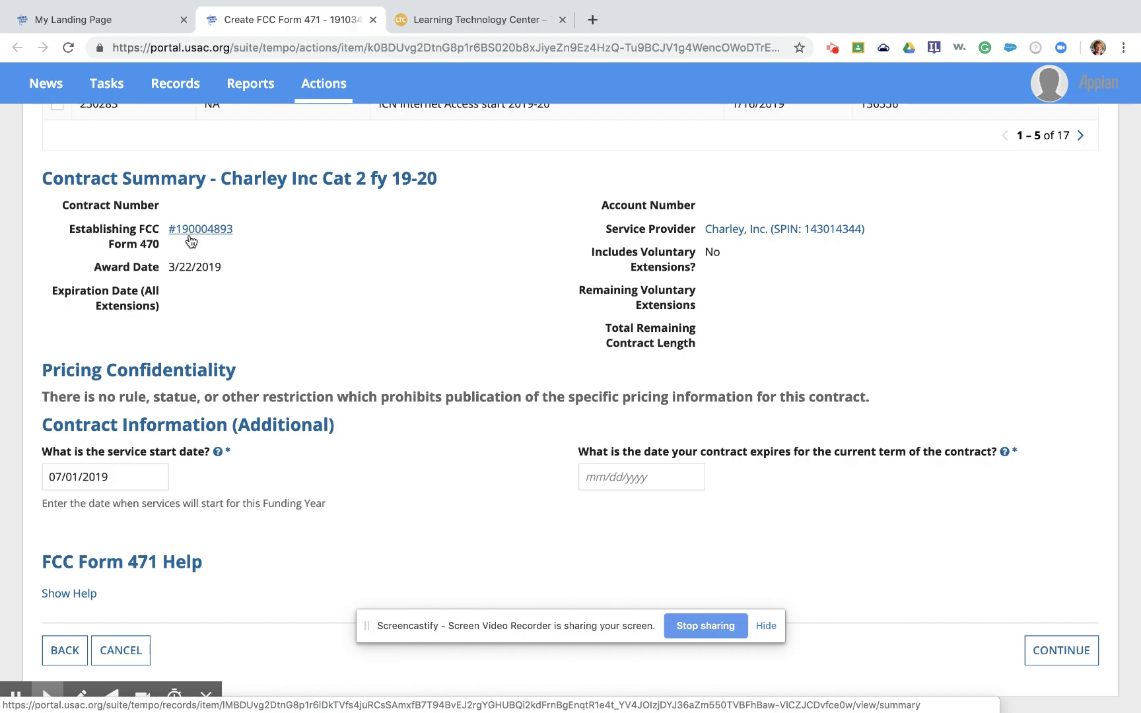
pyautogui.scroll(-1, 270, 259)
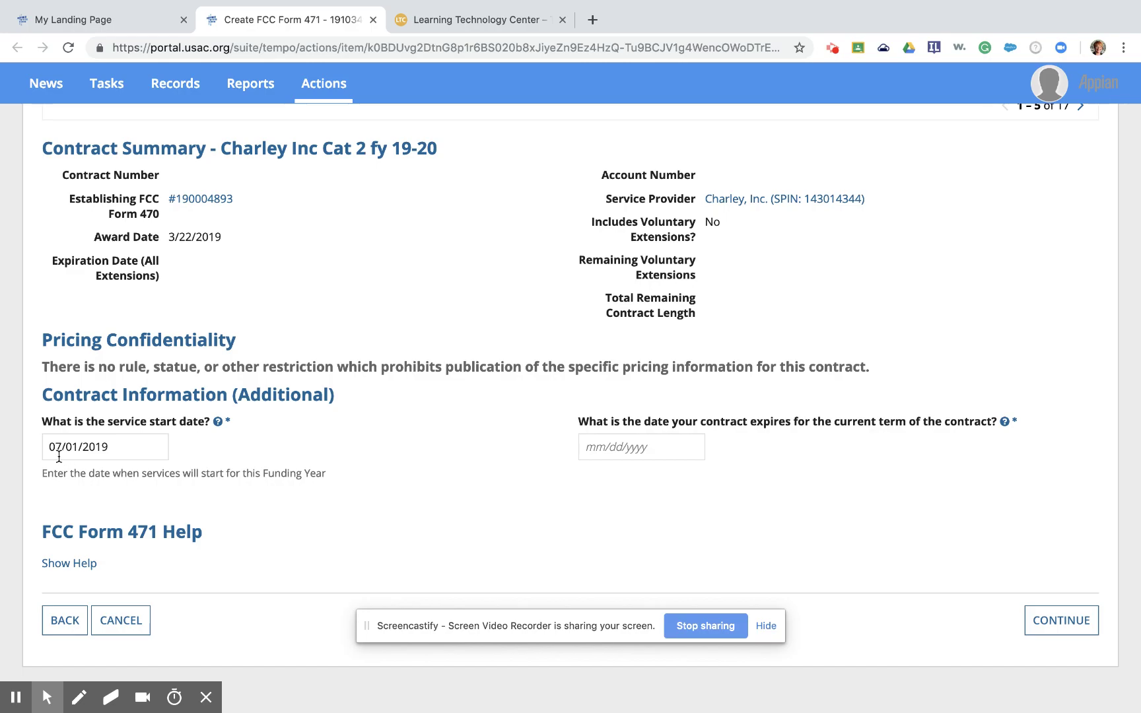
# Keep 07/01/2019 as the service start date and set contract expiration to 06/30/2020
pyautogui.click(139, 451)
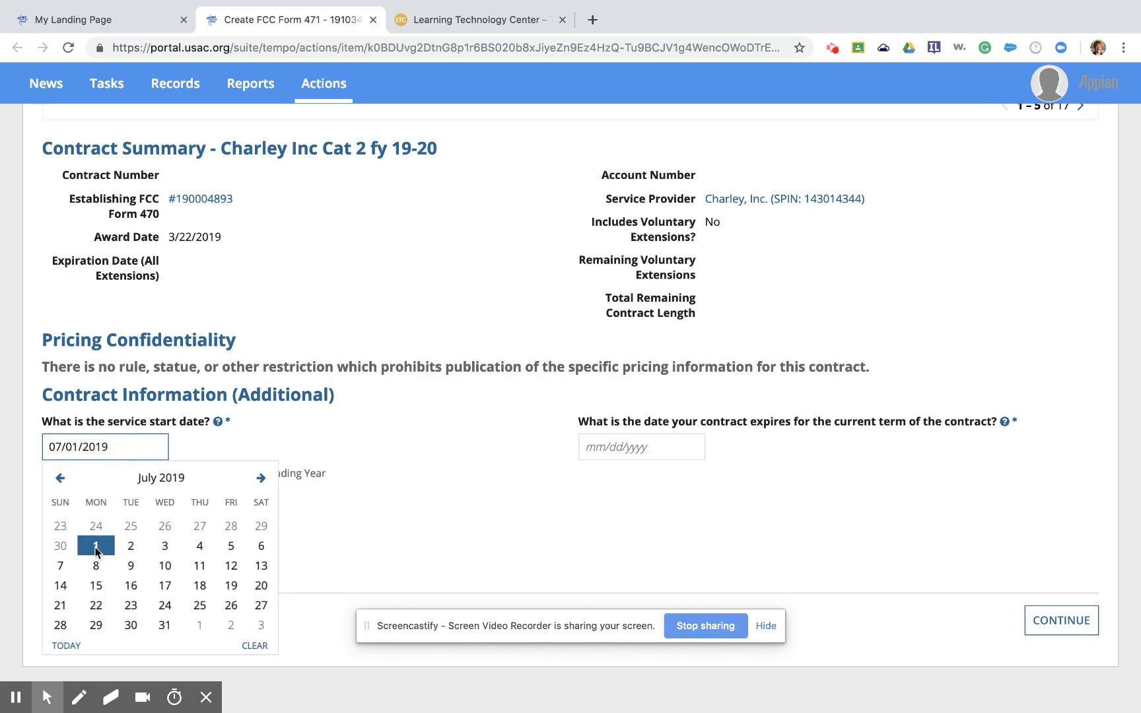
pyautogui.click(98, 551)
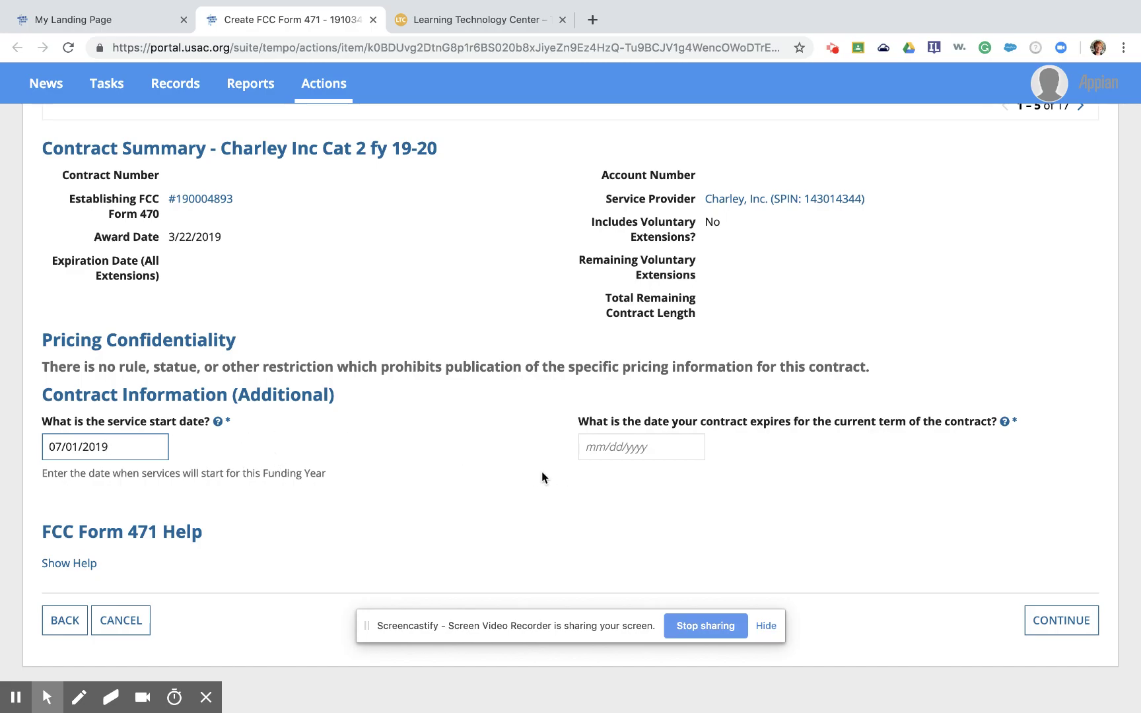
pyautogui.click(627, 450)
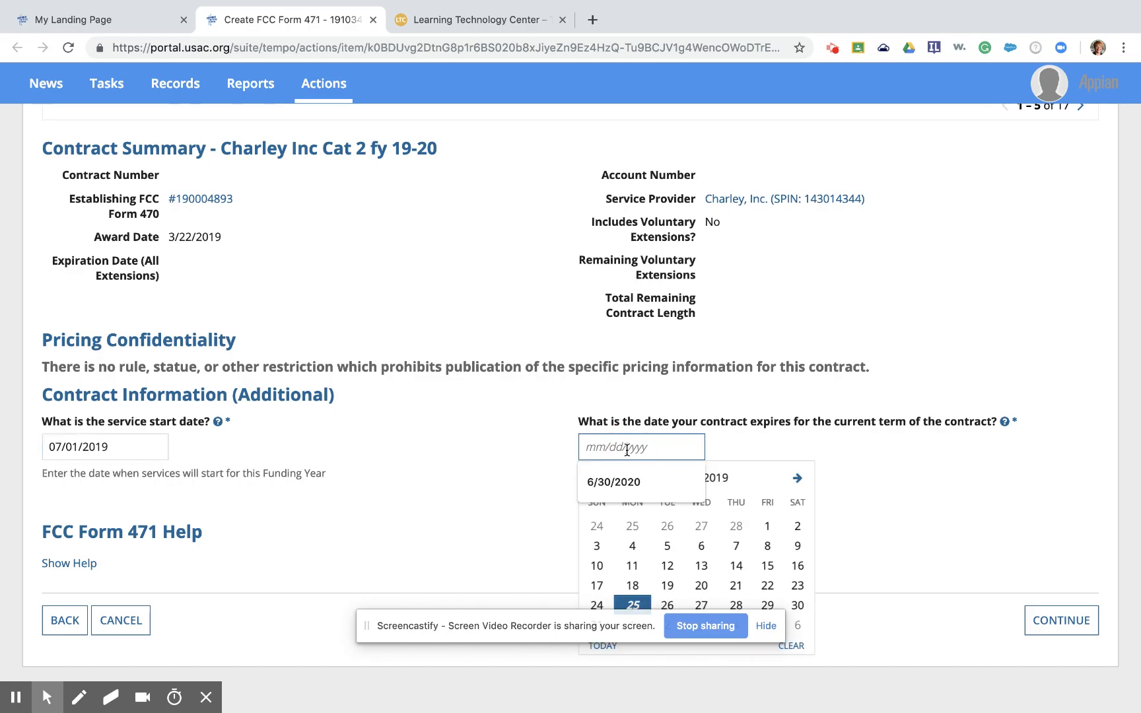
pyautogui.write('6/30/20')
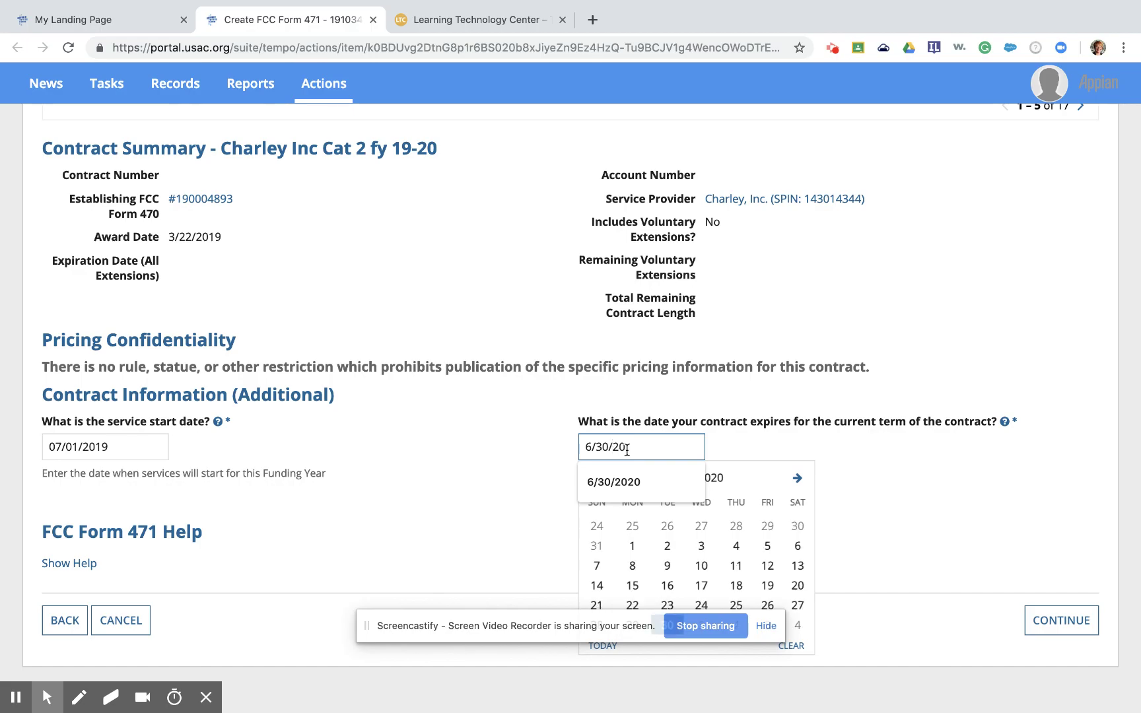
pyautogui.write('20')
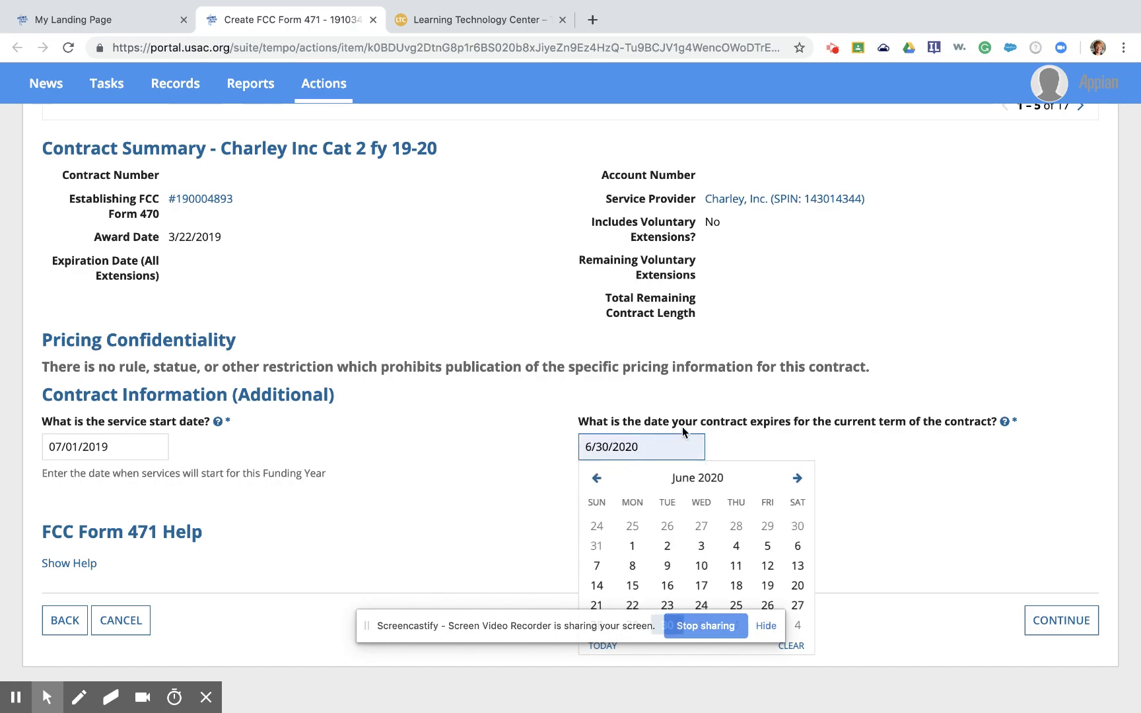
pyautogui.click(767, 441)
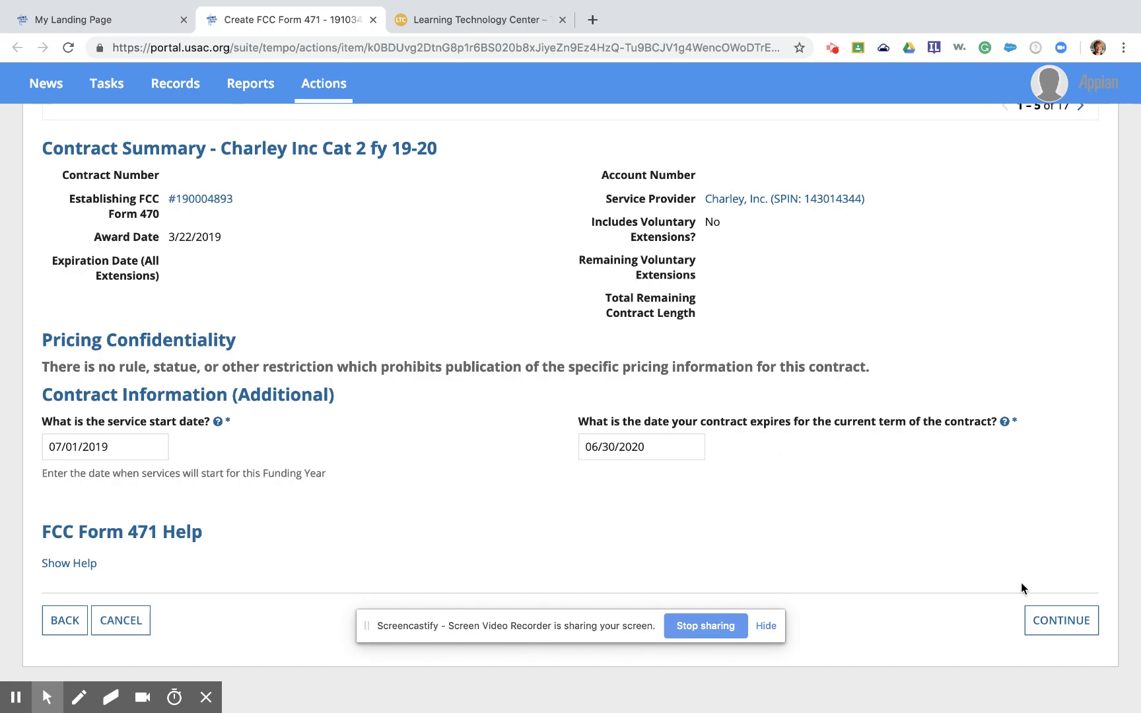
# Enter the FRN narrative 'Network upgrades for Hutsonville High School and Elementary School.' with a capital N
pyautogui.click(1061, 622)
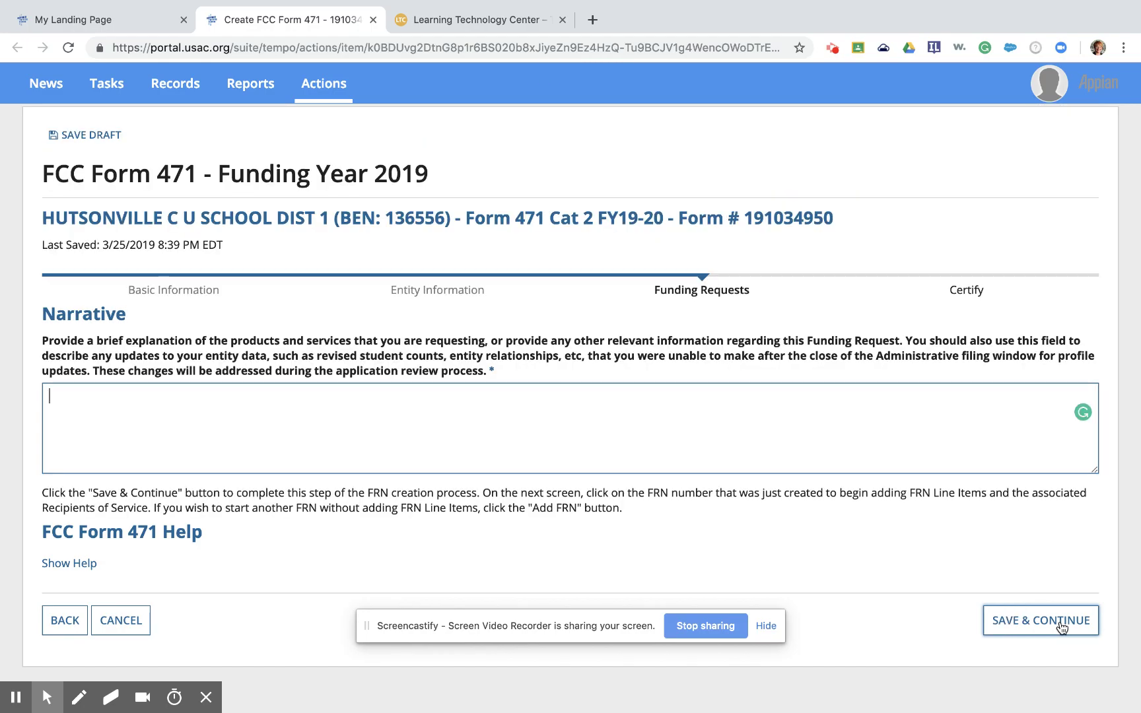
pyautogui.write('network upgrades for ')
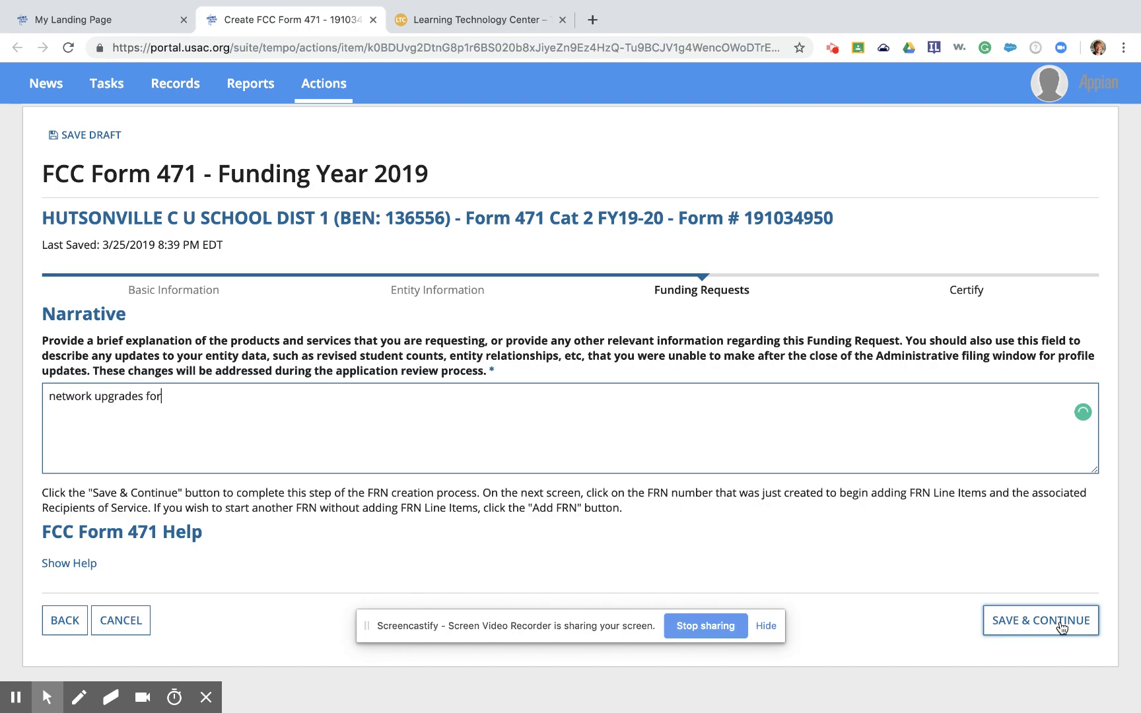
pyautogui.write('Hutsonville High School ')
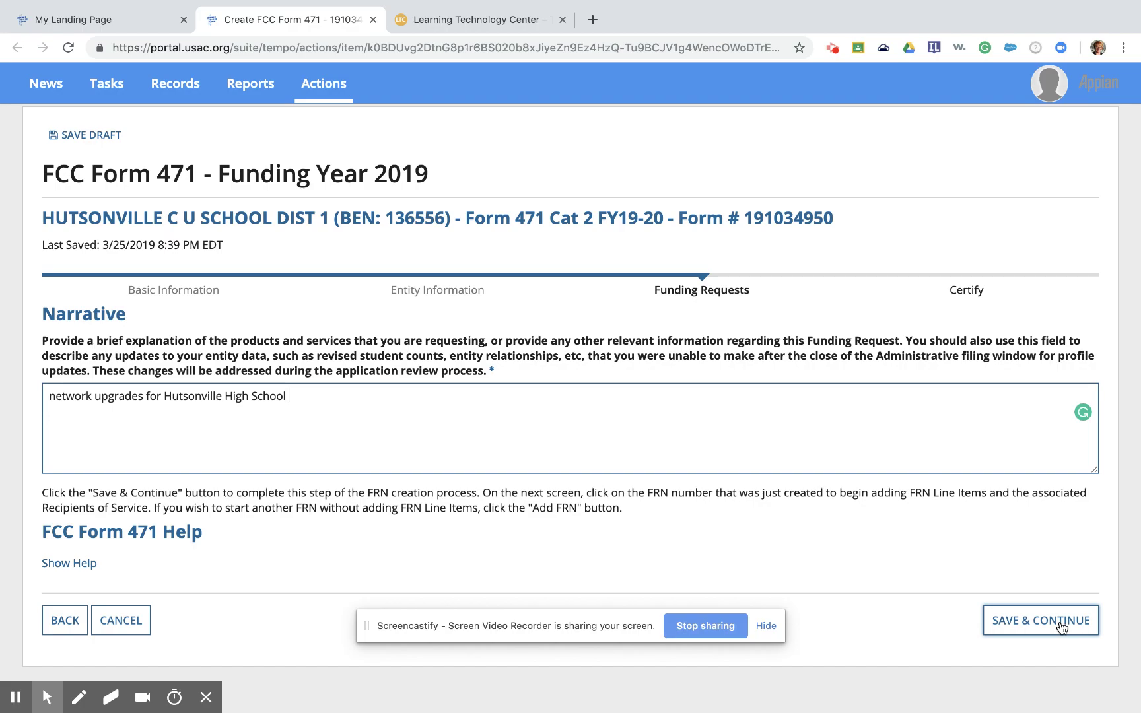
pyautogui.write('and Elementary School.')
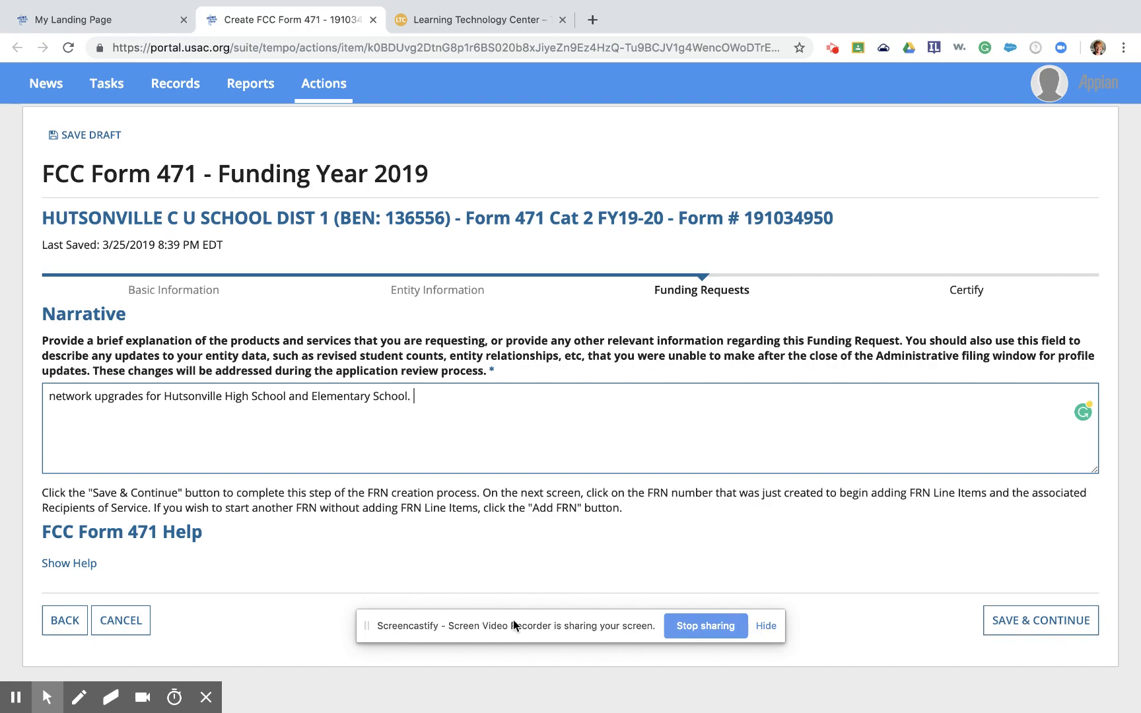
pyautogui.click(55, 397)
pyautogui.write('N')
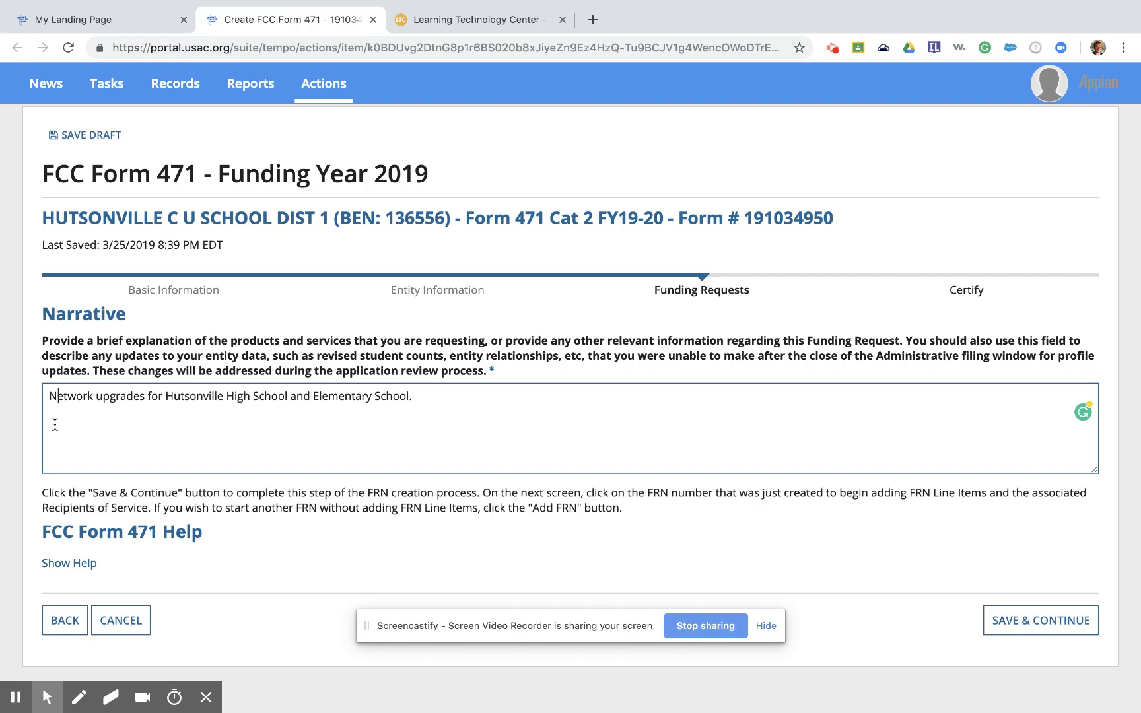
pyautogui.click(87, 426)
pyautogui.click(1064, 632)
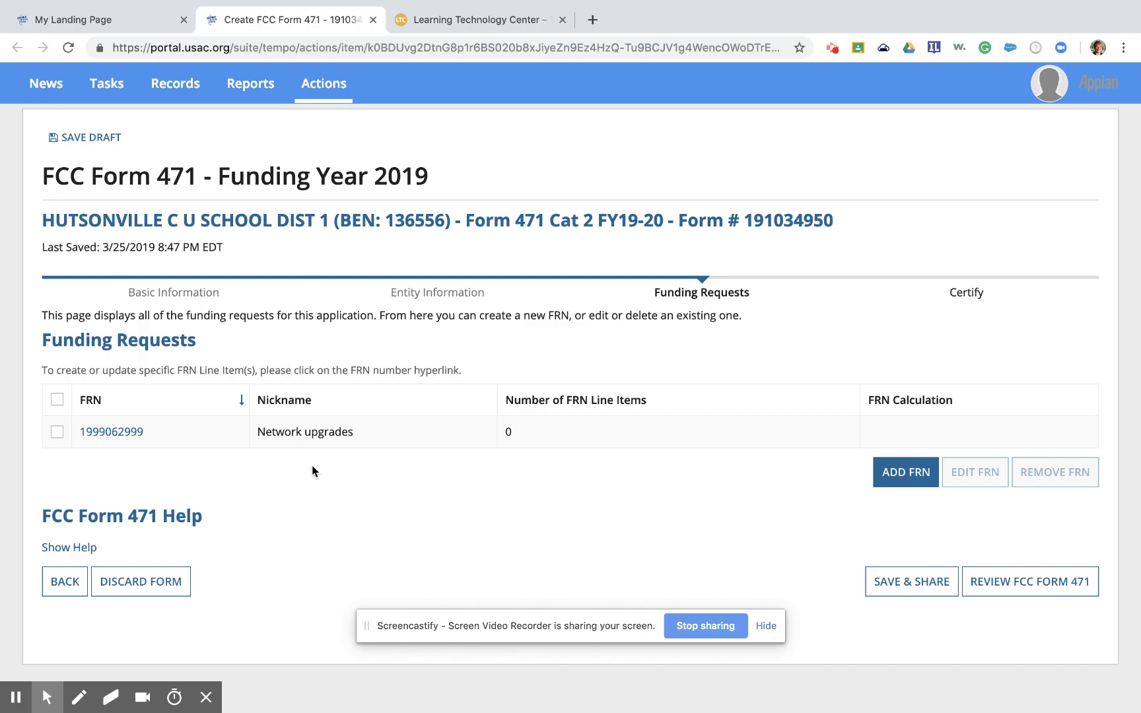
pyautogui.click(115, 434)
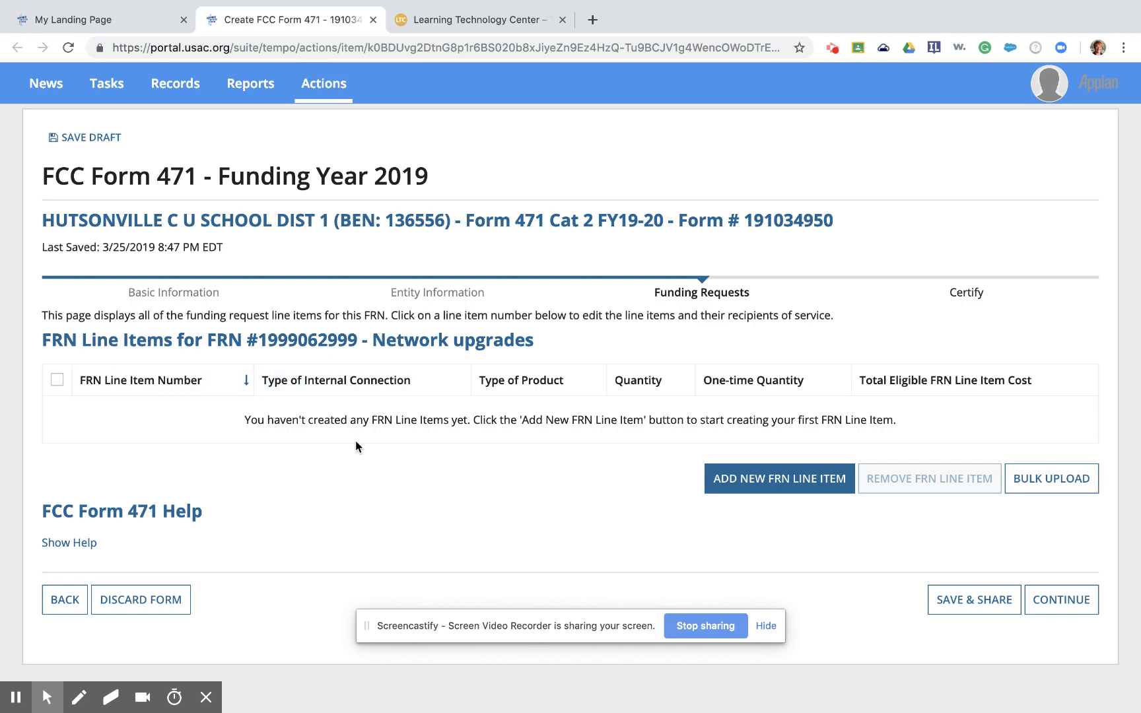
pyautogui.click(736, 485)
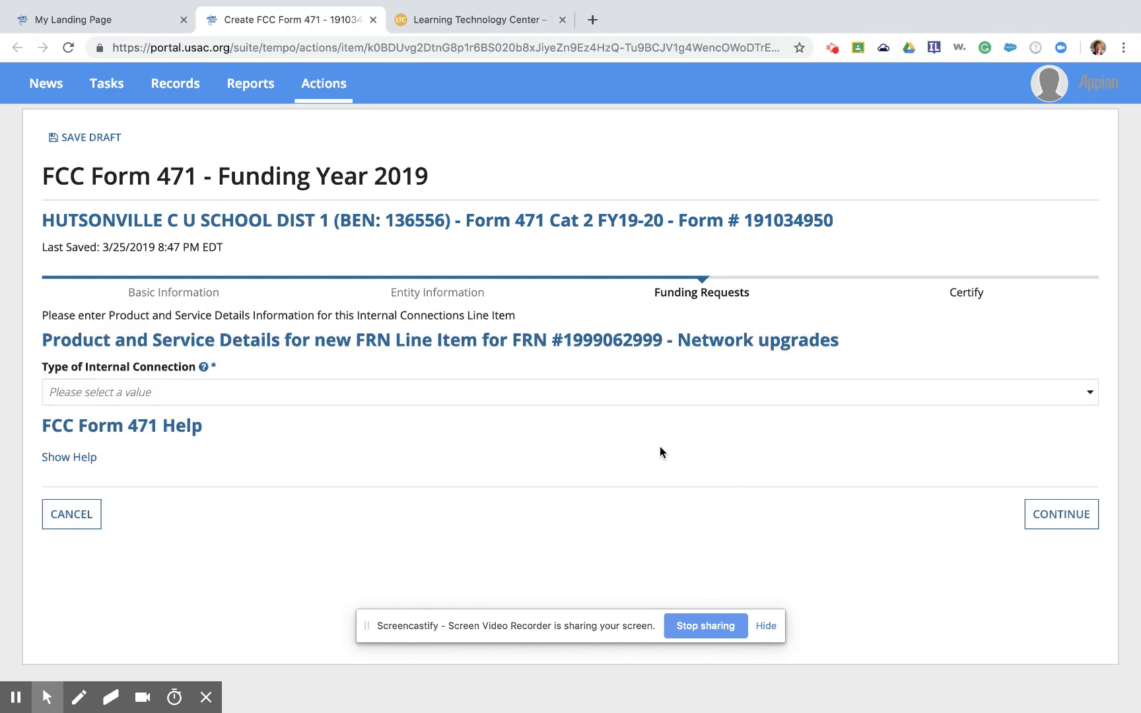
# Set the connection type to Data Distribution and the product type to Switch
pyautogui.click(628, 394)
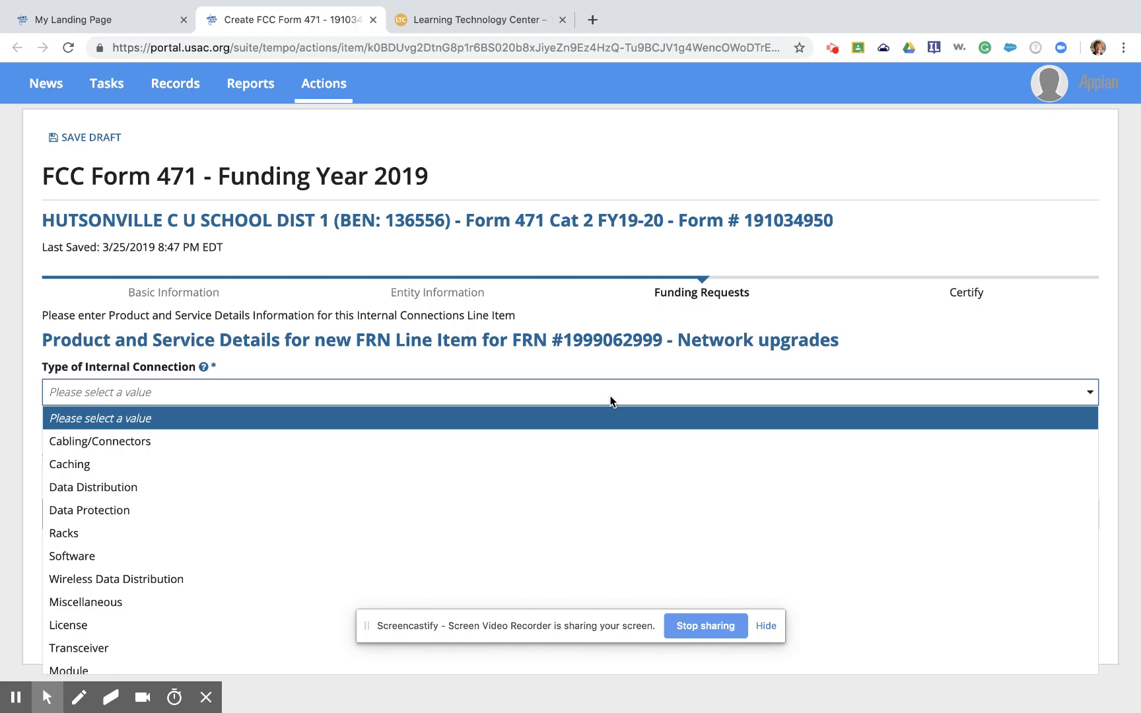
pyautogui.click(432, 493)
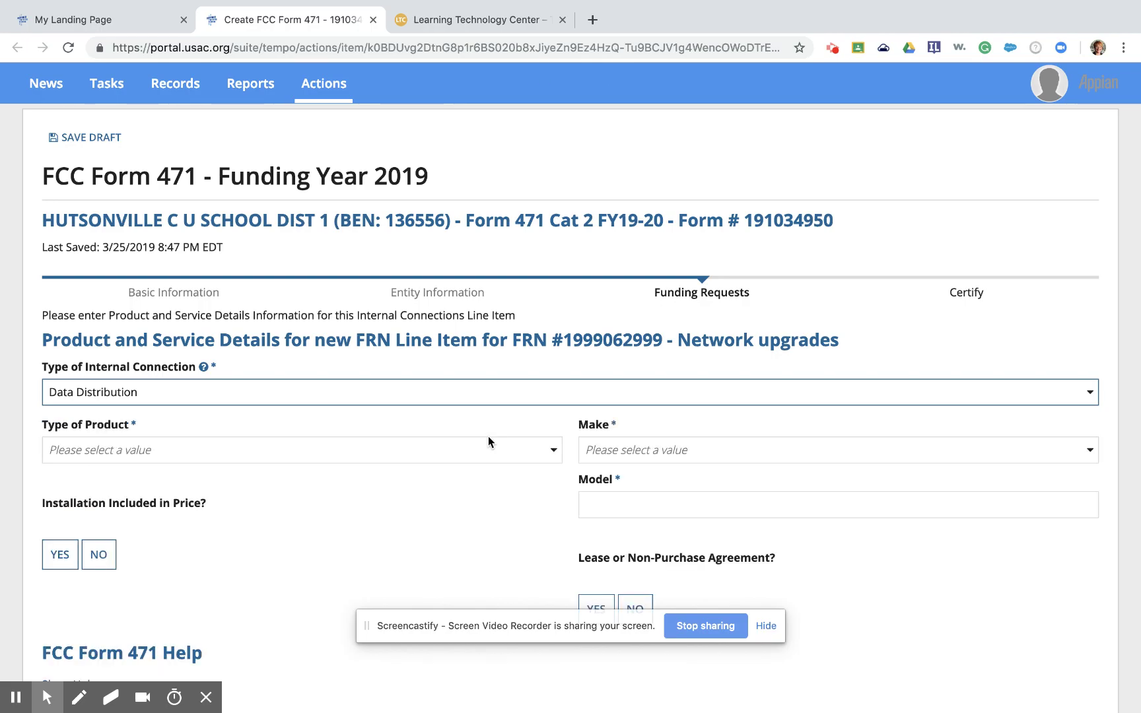
pyautogui.click(357, 452)
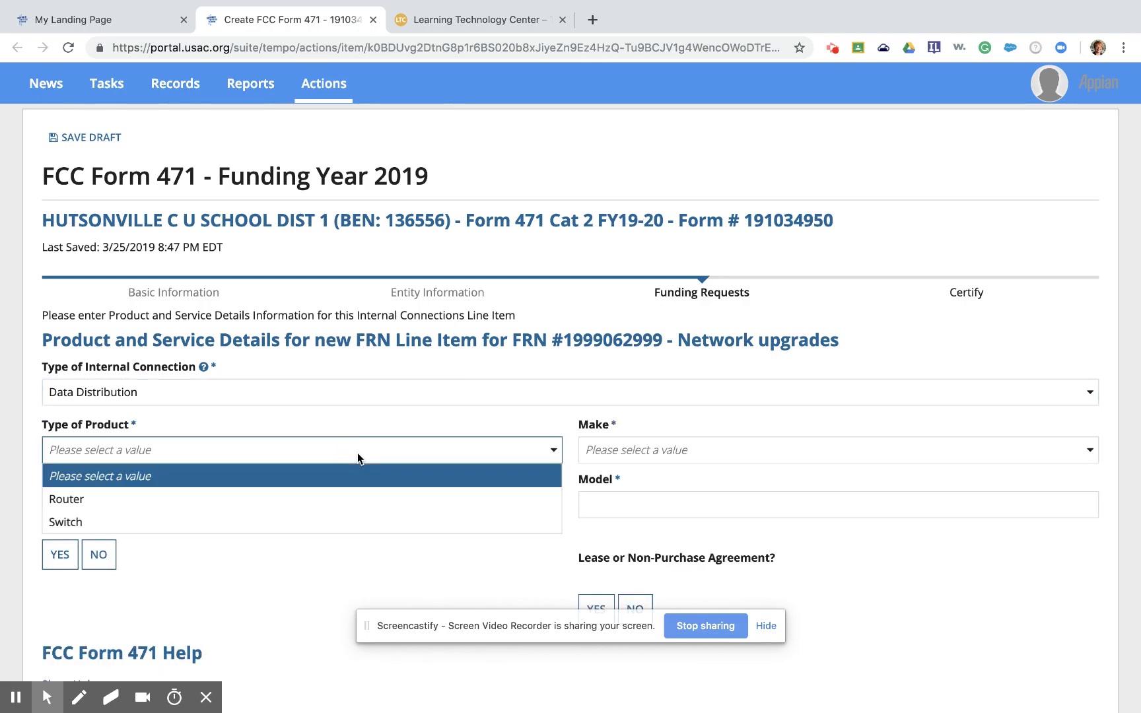
pyautogui.click(302, 519)
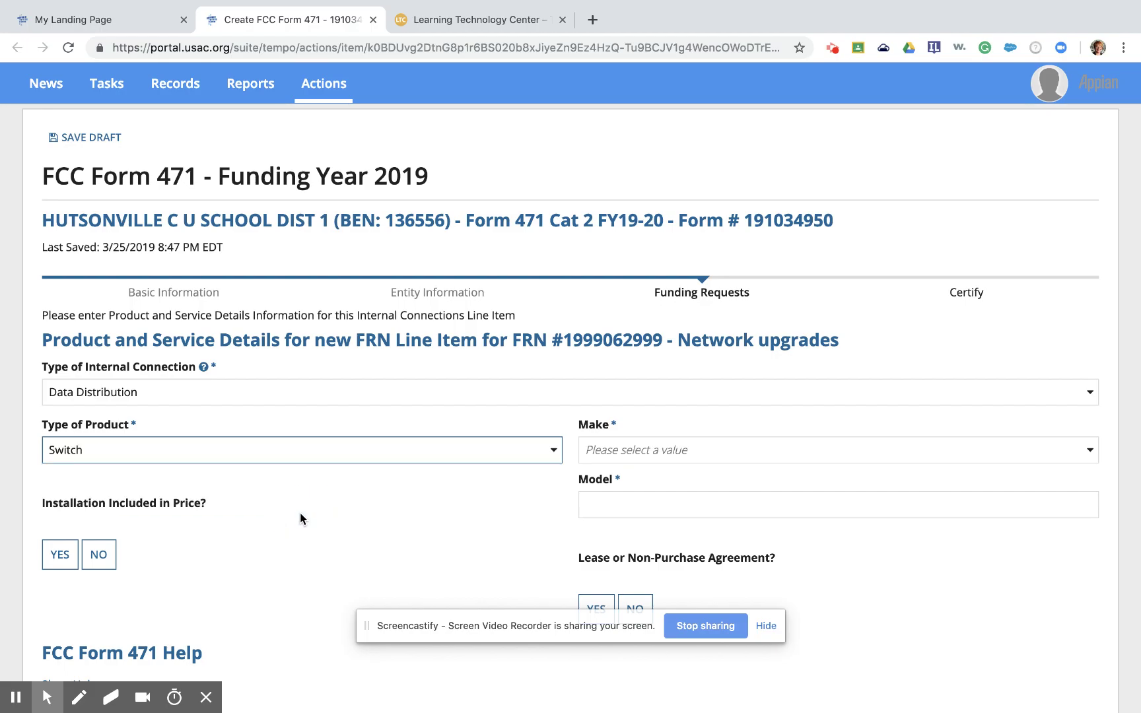
pyautogui.click(297, 392)
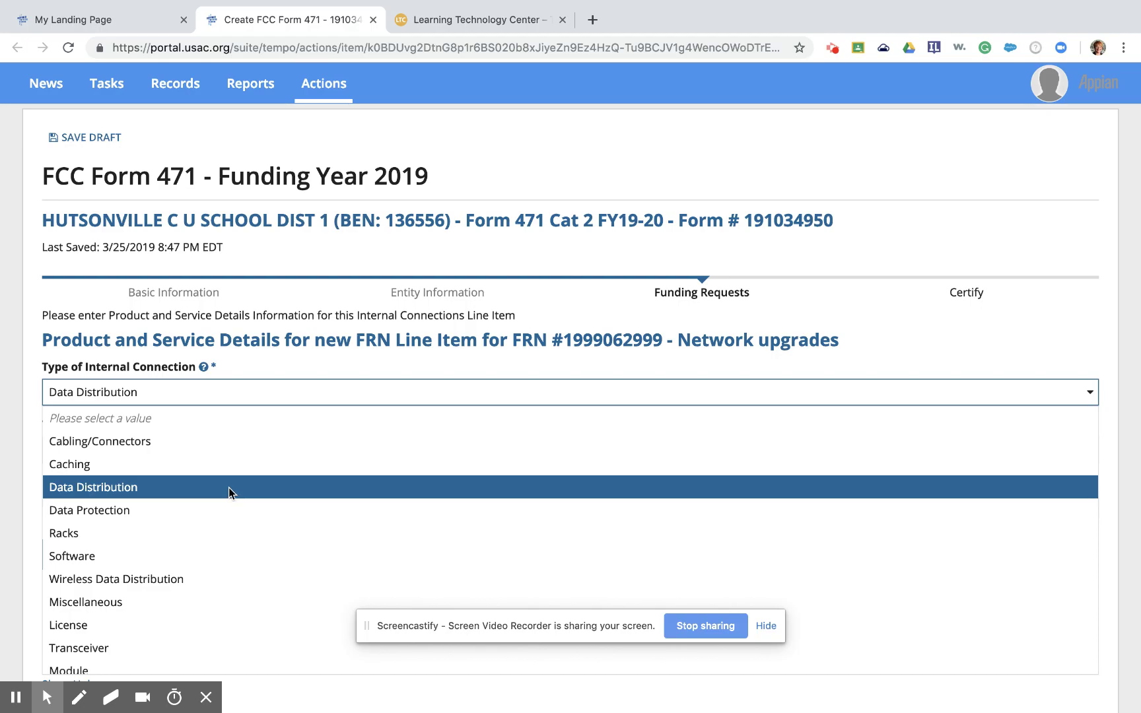
pyautogui.click(229, 487)
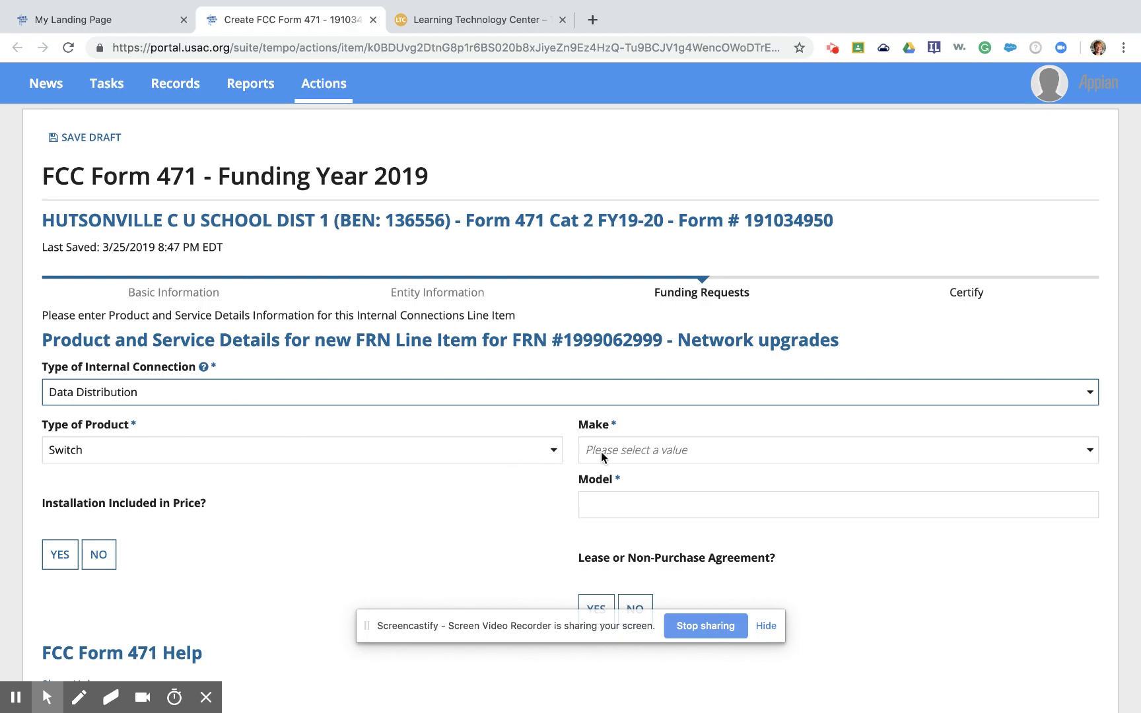
# Choose Ubiquiti as the make and 2500 as the switch model
pyautogui.click(628, 452)
pyautogui.scroll(-4, 663, 354)
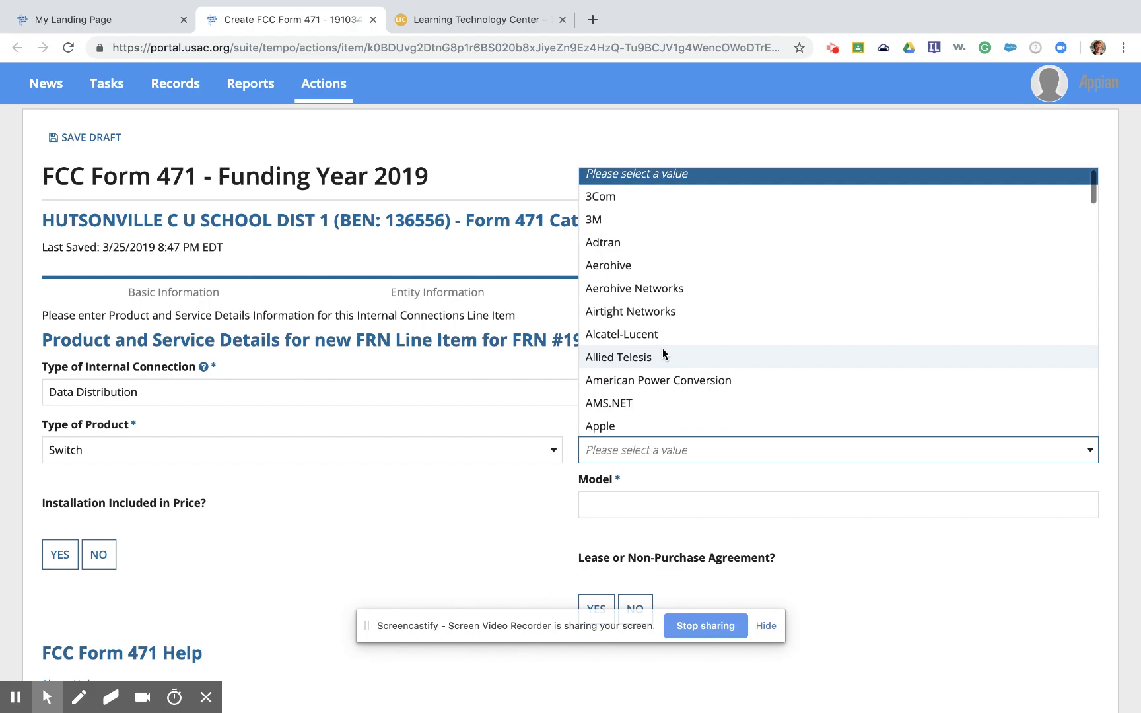
pyautogui.scroll(-10, 662, 350)
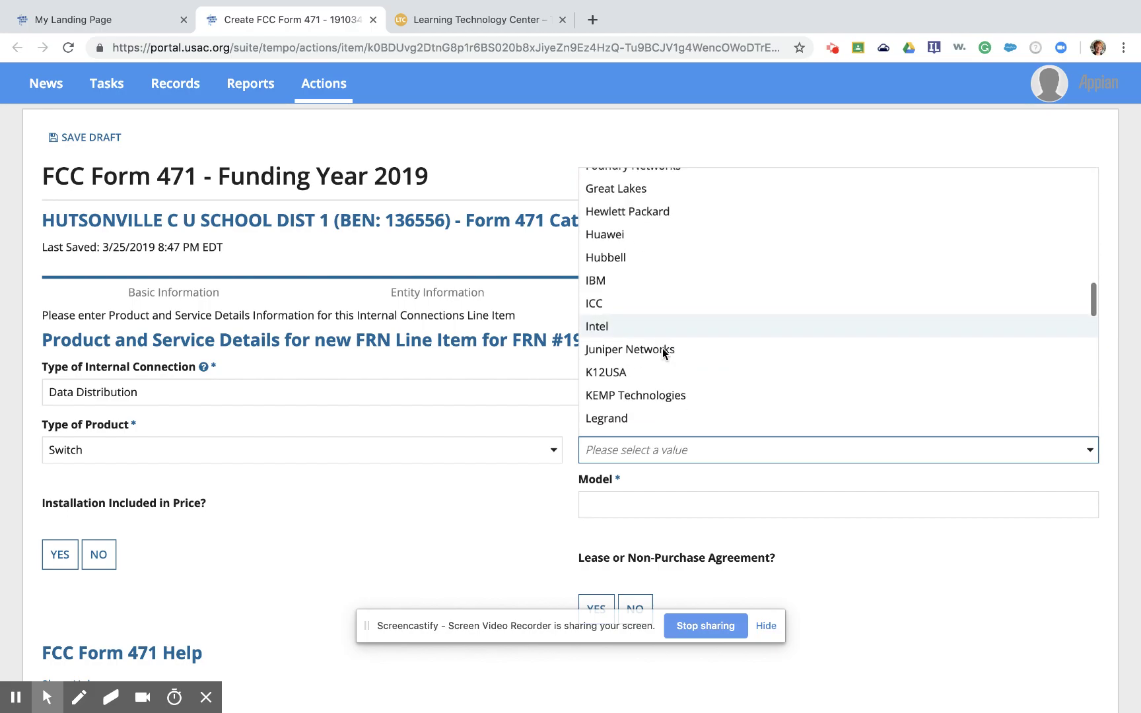
pyautogui.scroll(-10, 662, 347)
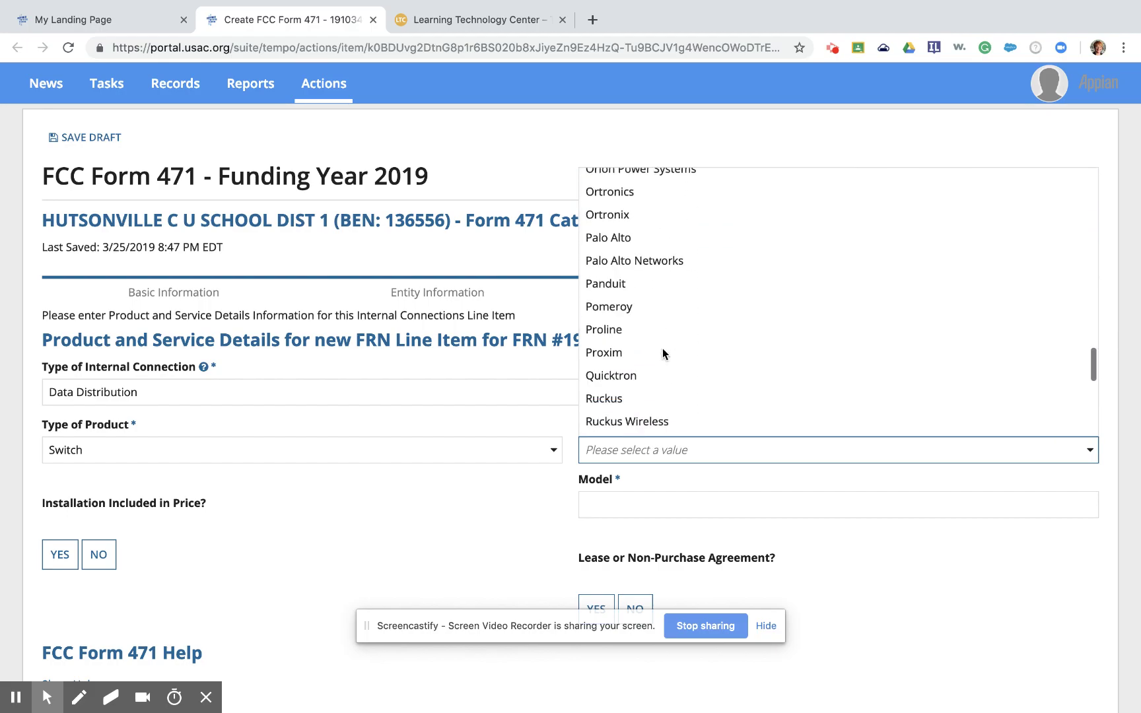
pyautogui.scroll(-6, 662, 348)
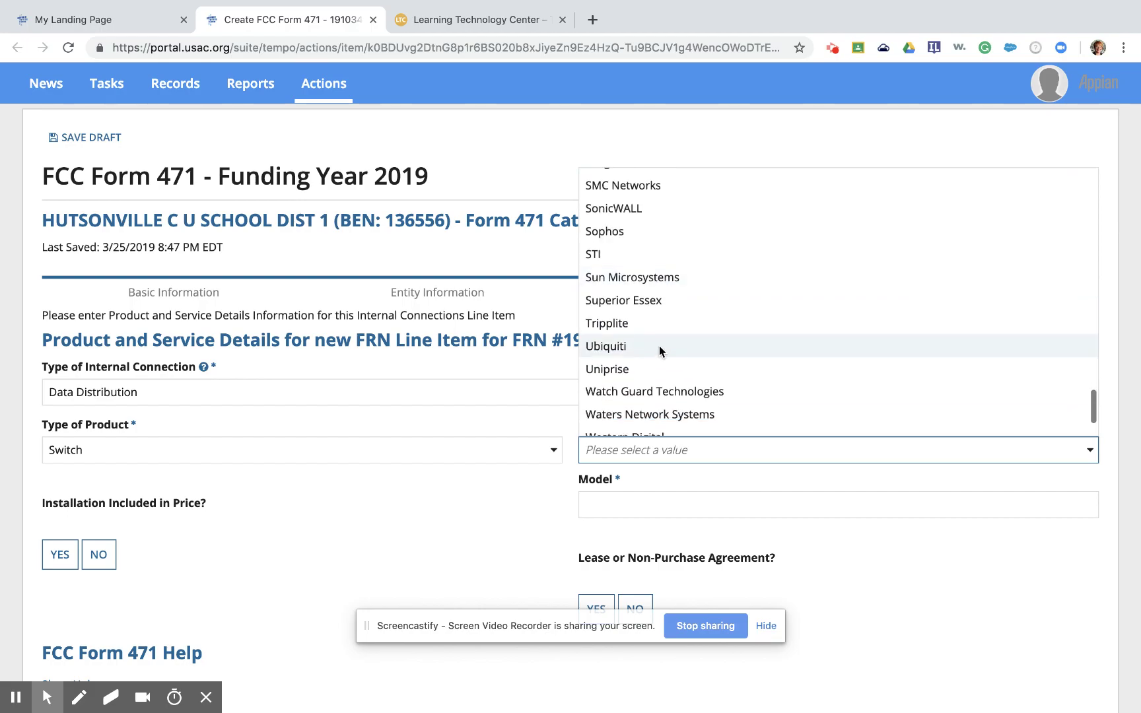
pyautogui.click(655, 348)
pyautogui.click(606, 502)
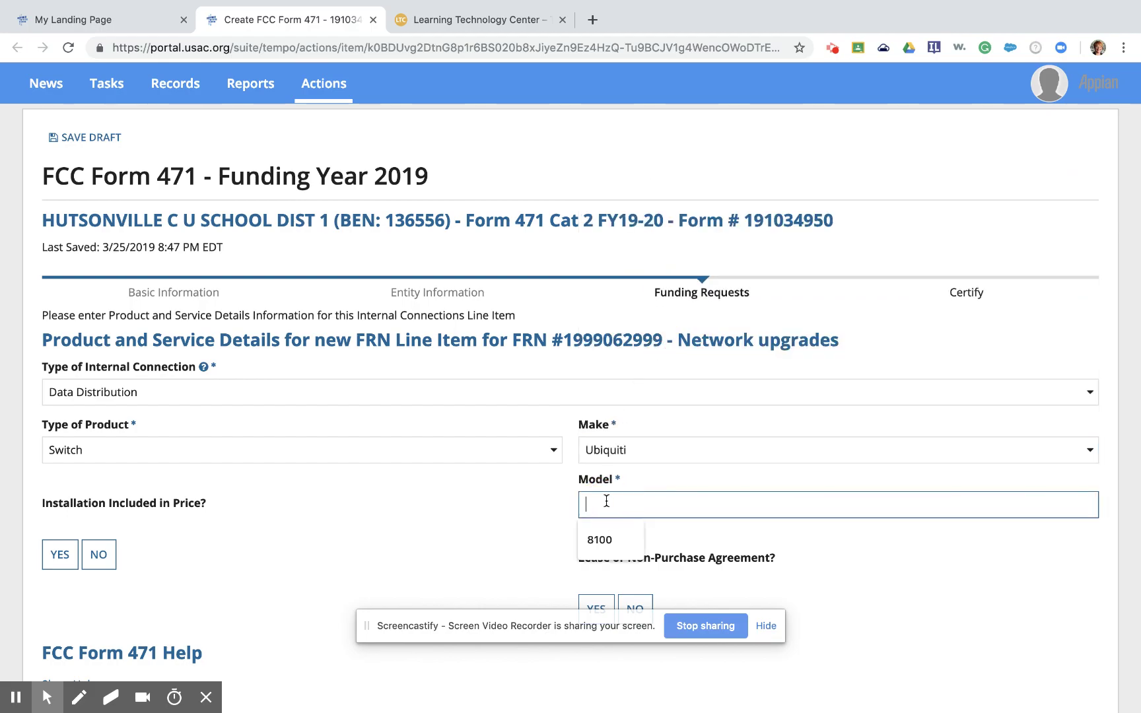
pyautogui.write('25')
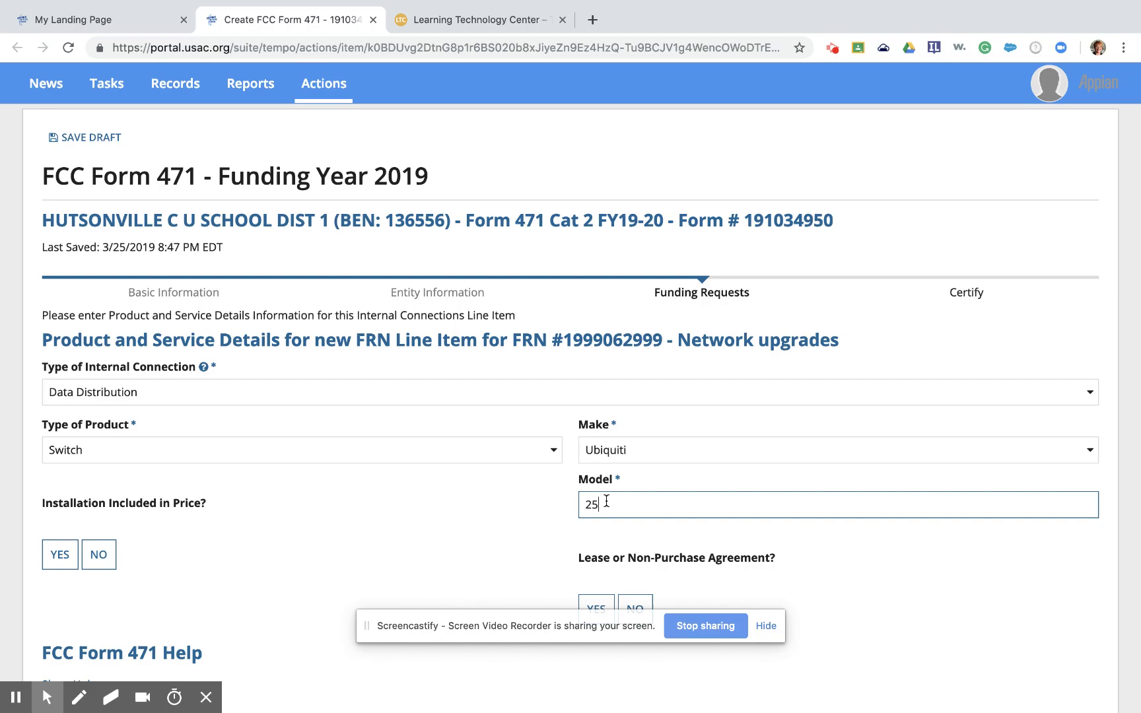
pyautogui.write('00')
pyautogui.click(426, 511)
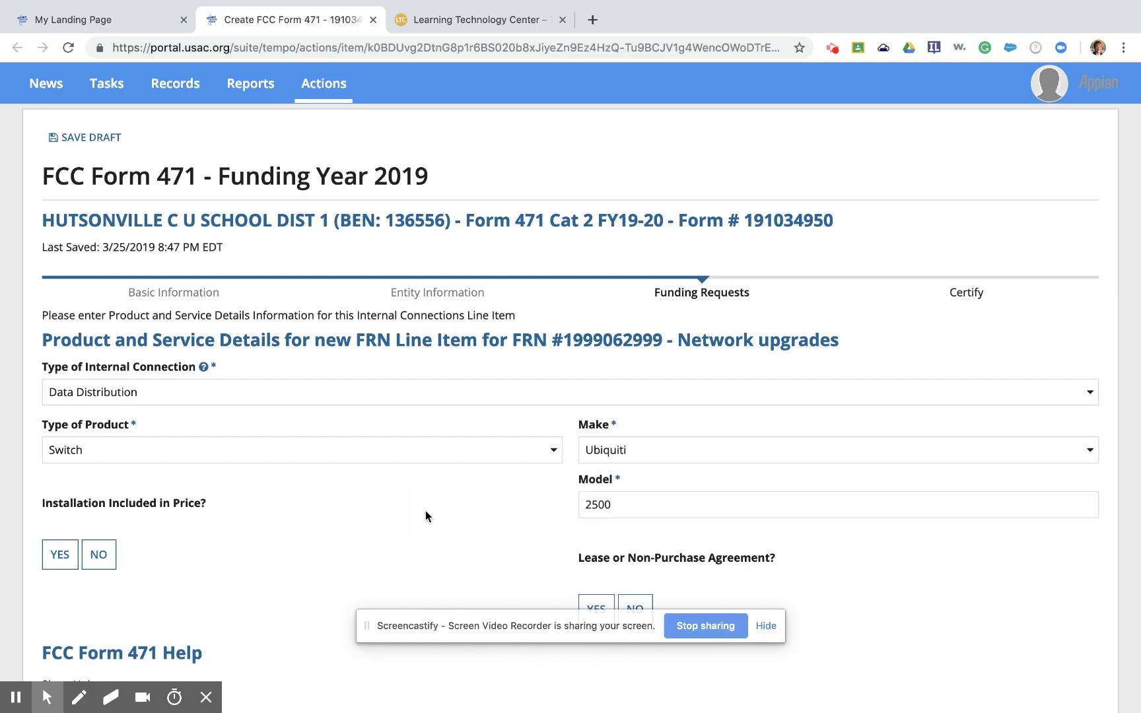
# Answer No to installation included and No to lease, then continue to costs
pyautogui.scroll(-2, 425, 511)
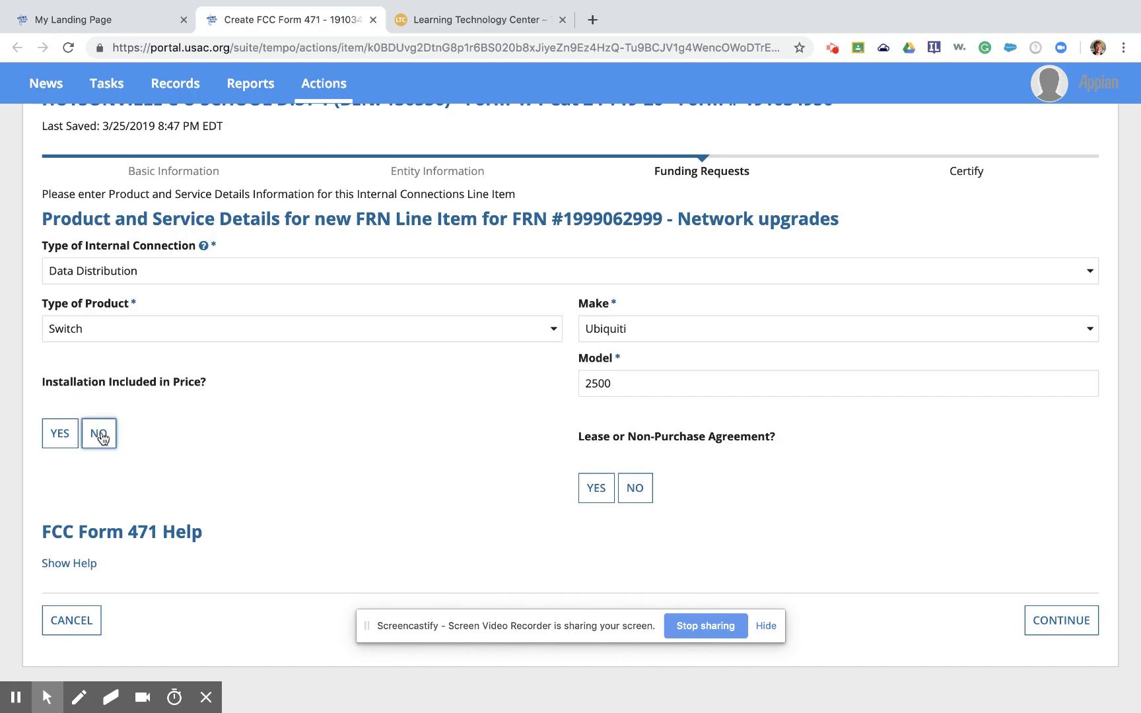
pyautogui.click(99, 435)
pyautogui.click(643, 493)
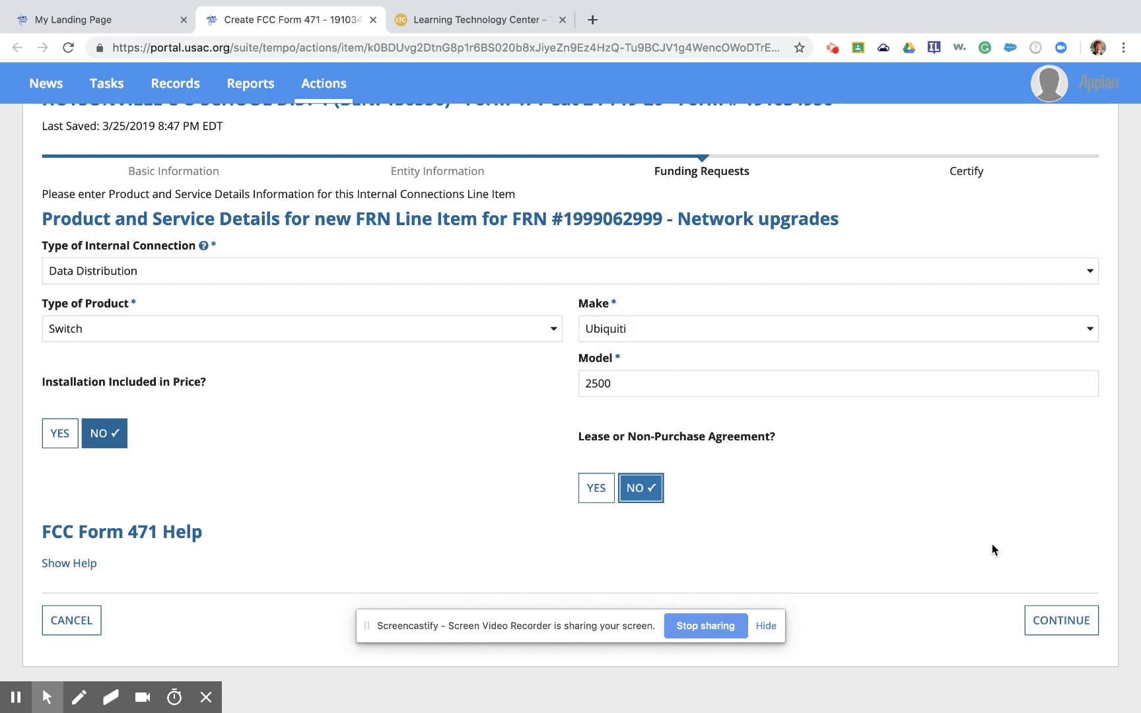
pyautogui.click(1054, 622)
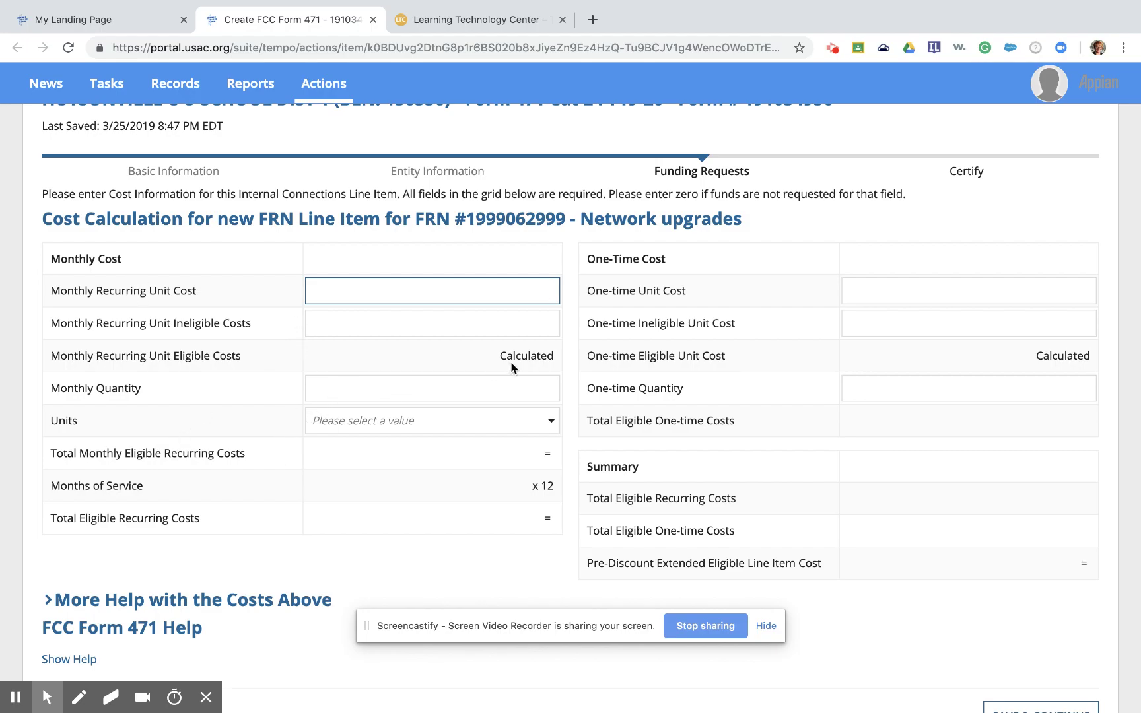
# Enter 0 for monthly unit cost, ineligible cost and quantity, with units set to Each
pyautogui.click(540, 289)
pyautogui.write('0')
pyautogui.click(541, 325)
pyautogui.write('0')
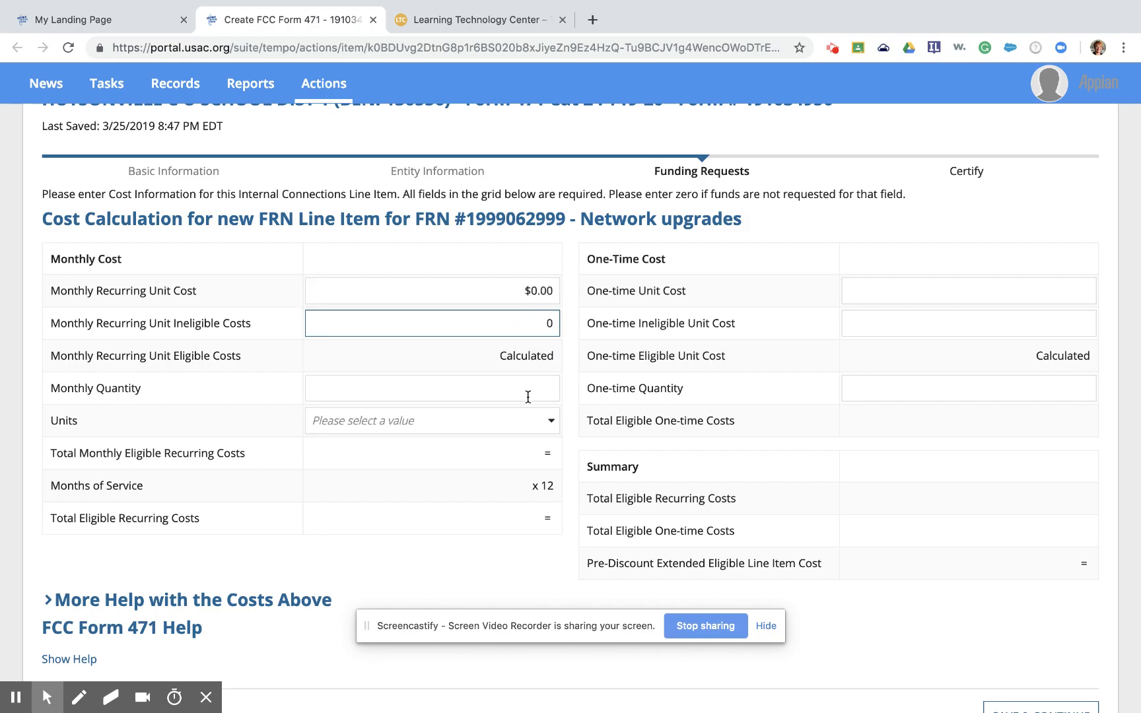
pyautogui.click(528, 390)
pyautogui.write('0')
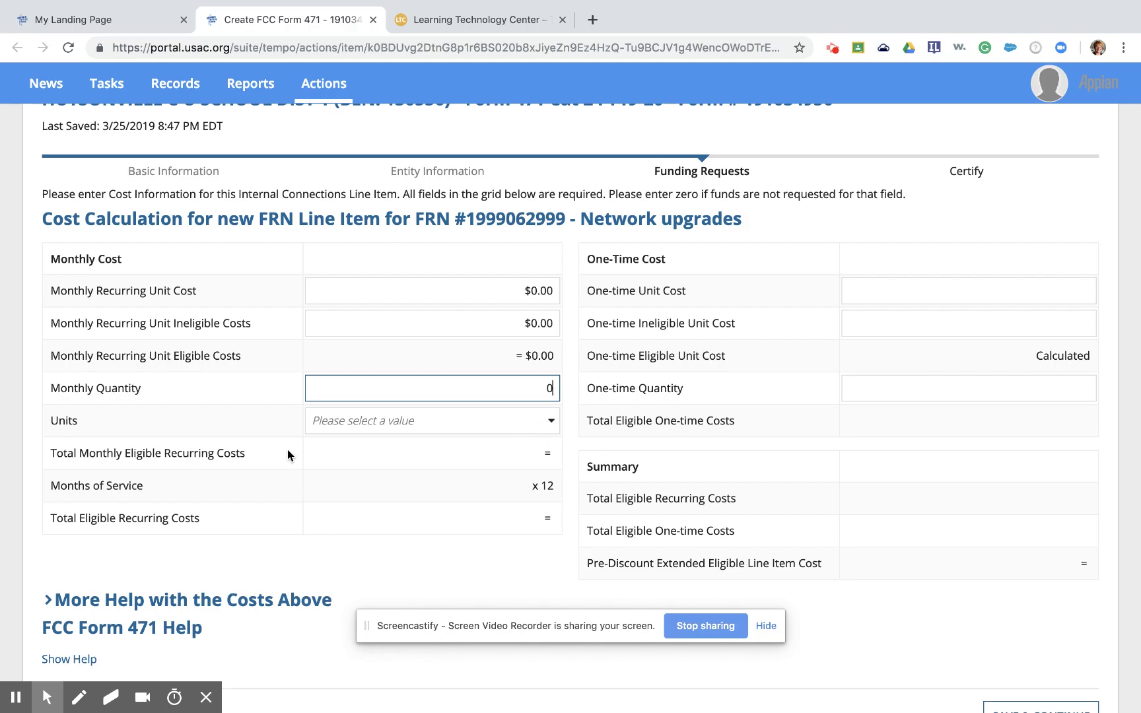
pyautogui.click(358, 429)
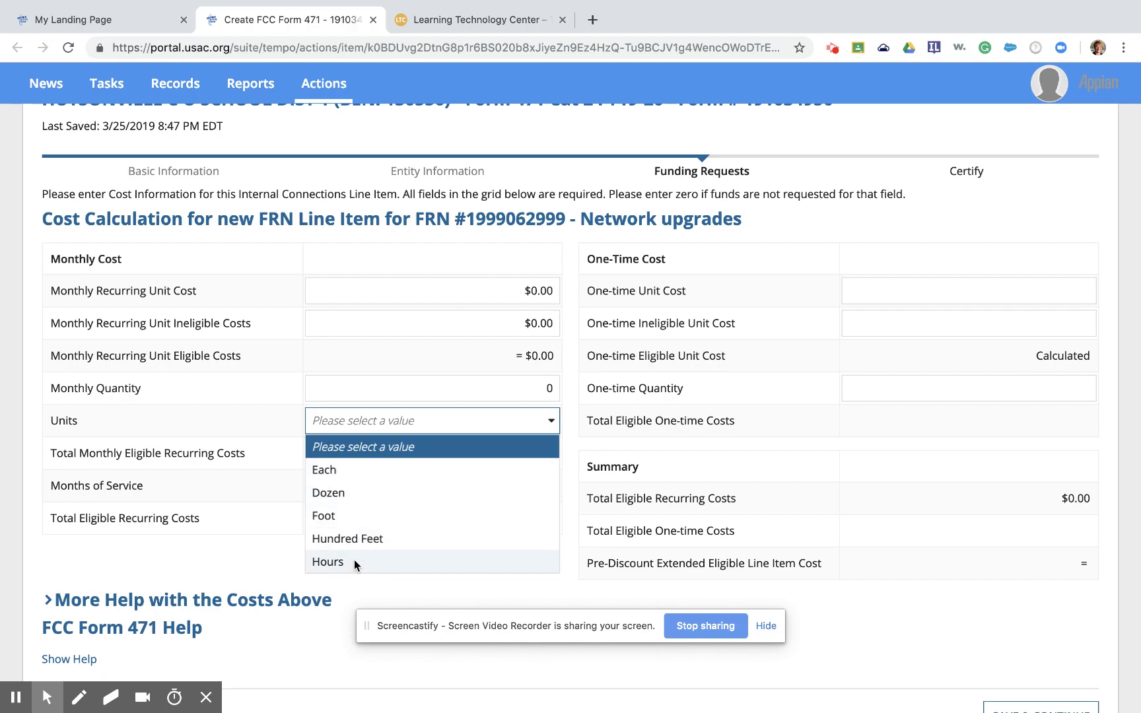
pyautogui.click(366, 468)
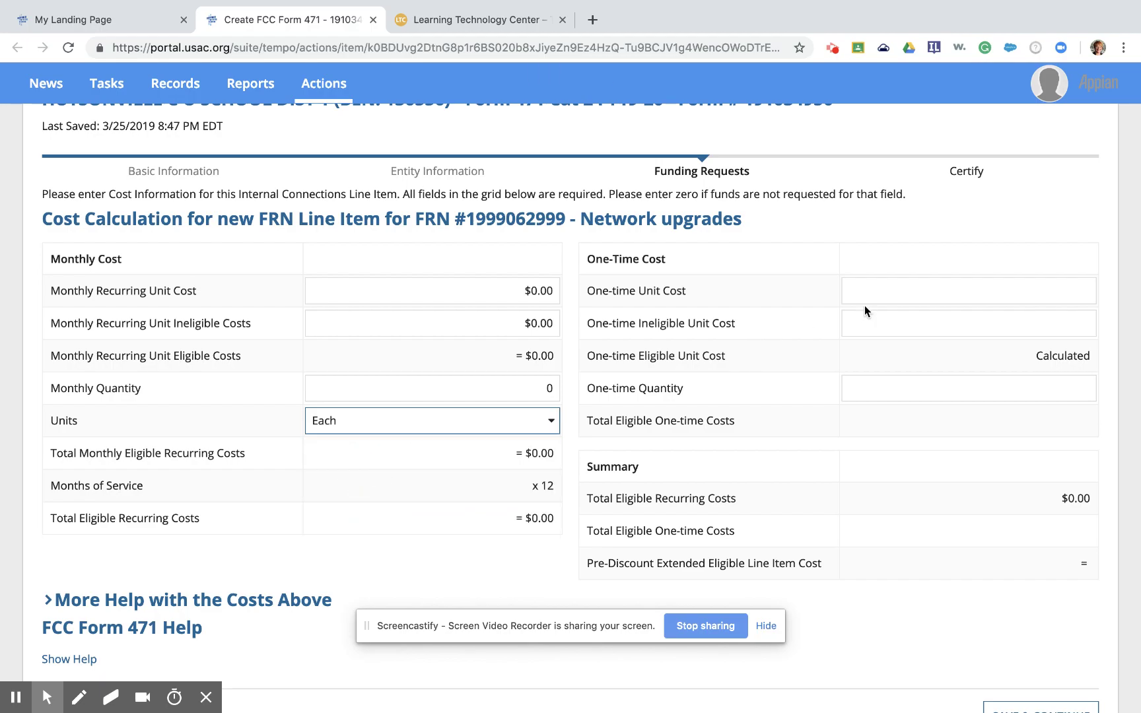
# Enter a one-time unit cost of 150, ineligible cost 0 and quantity 2
pyautogui.click(917, 289)
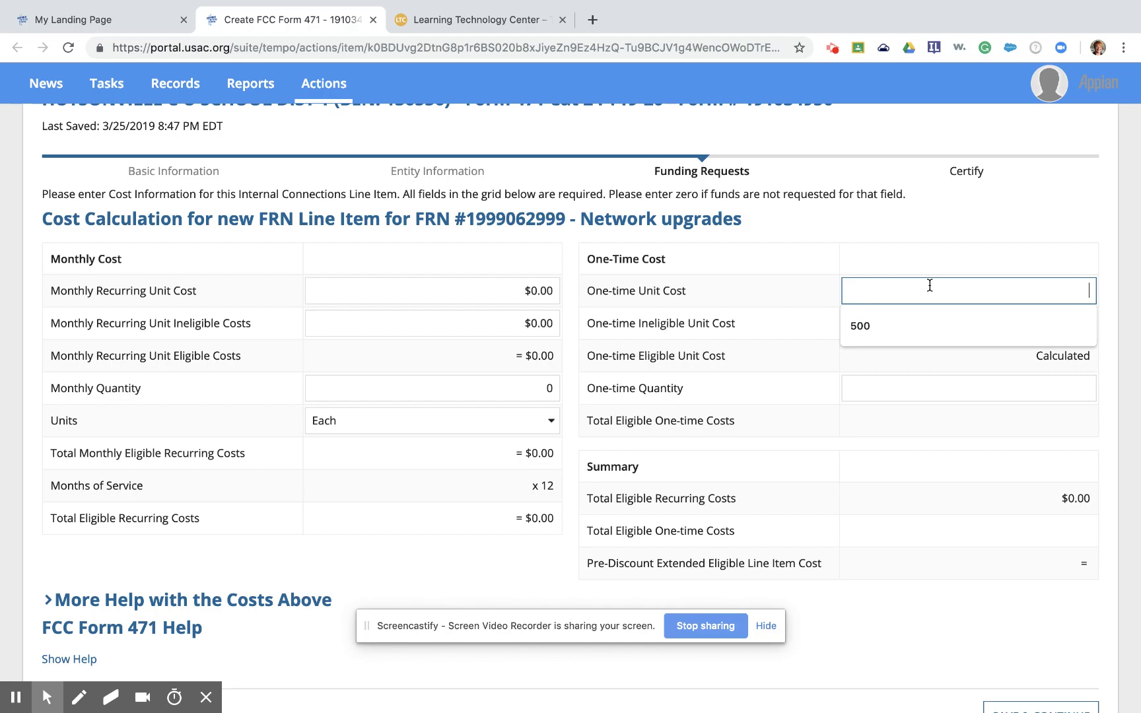
pyautogui.write('150')
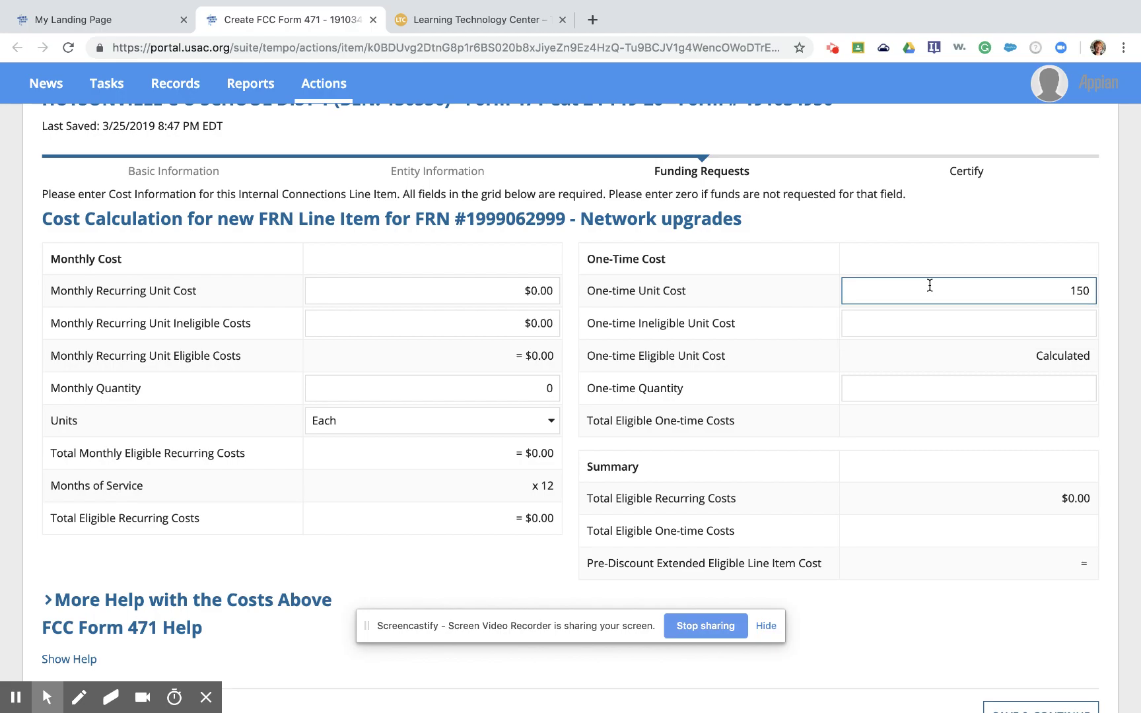
pyautogui.click(938, 321)
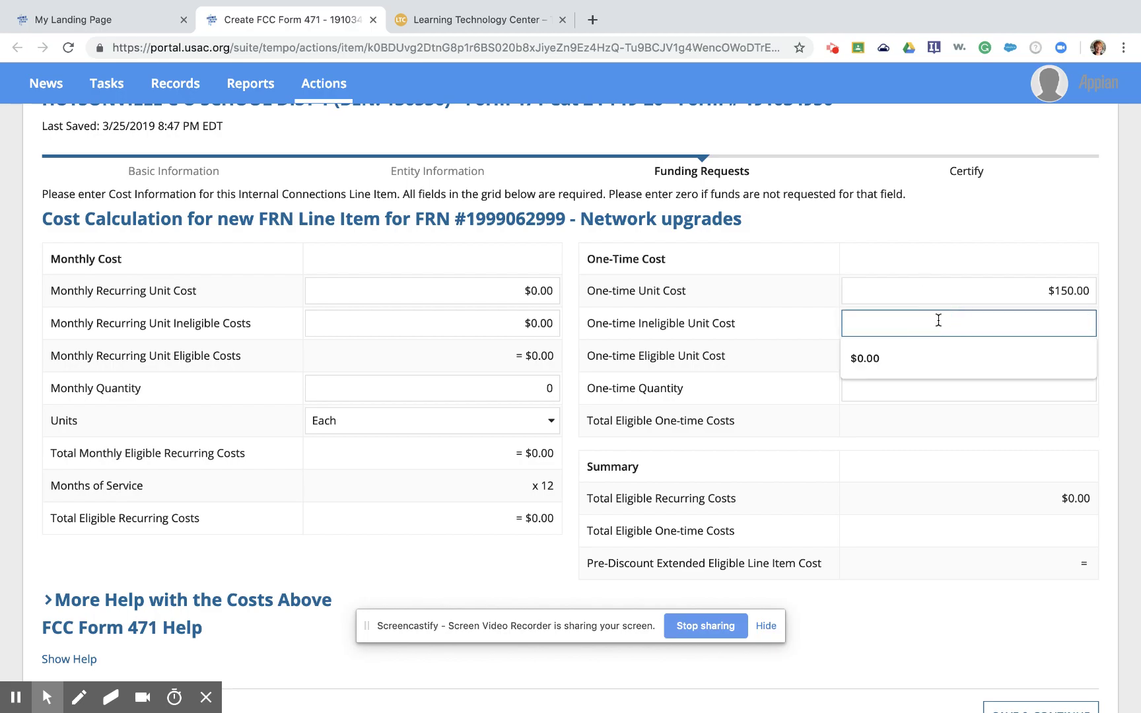
pyautogui.write('0')
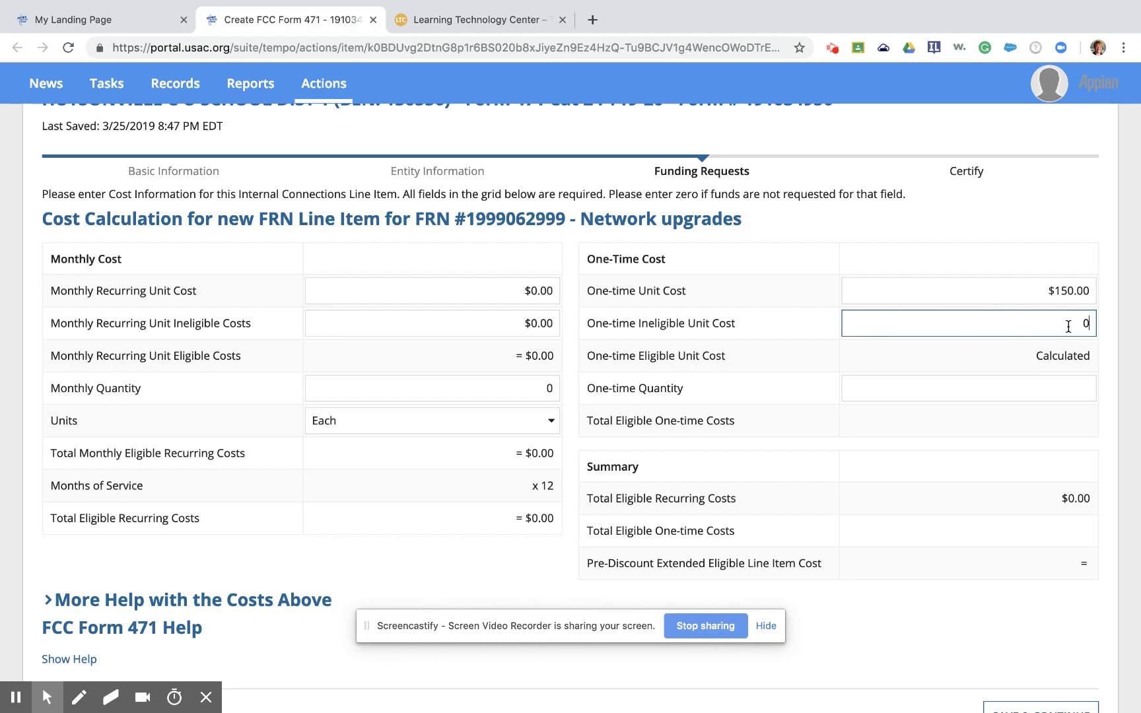
pyautogui.click(1065, 394)
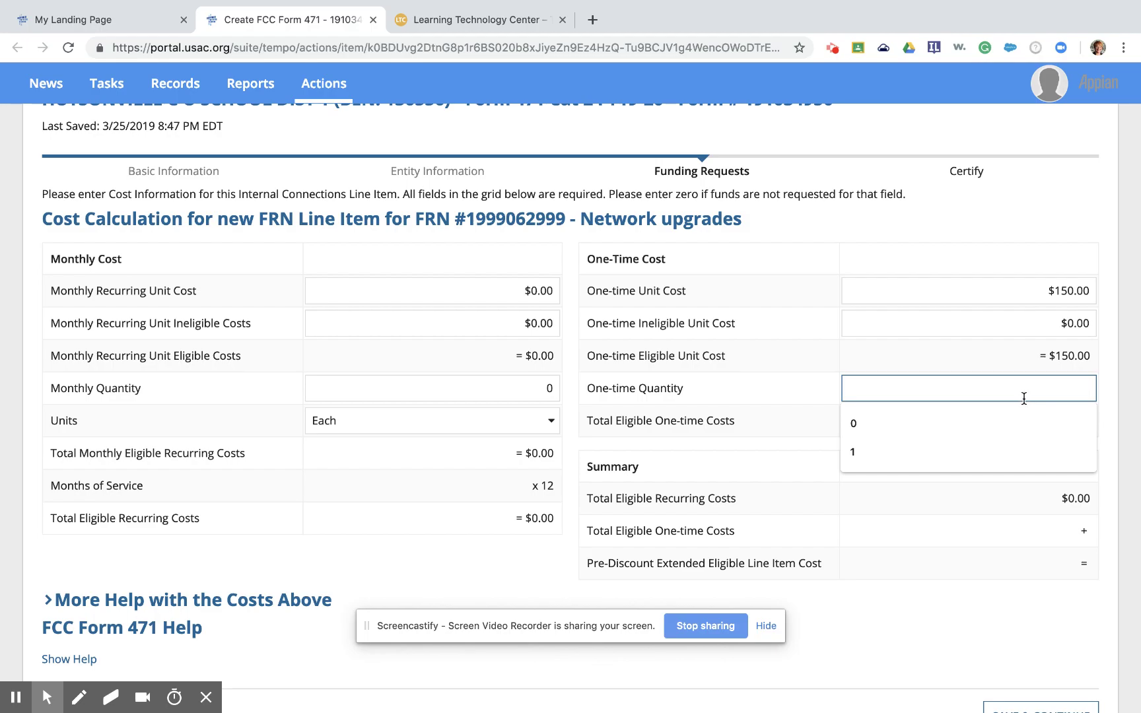
pyautogui.write('2')
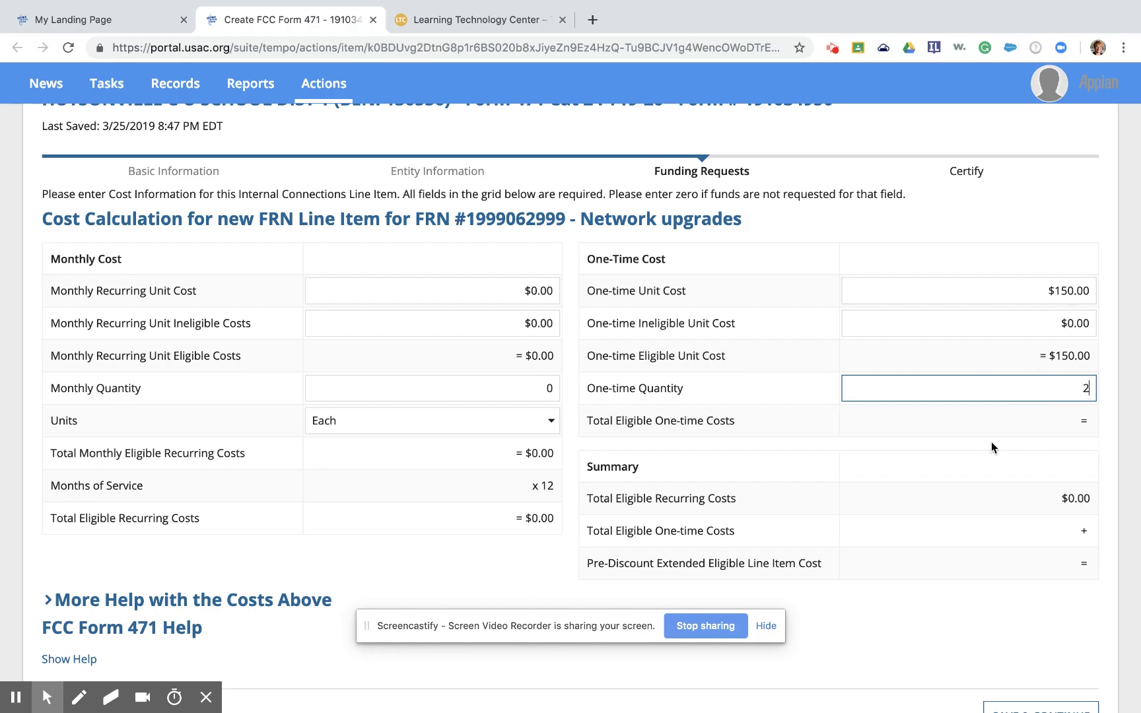
pyautogui.scroll(-3, 1004, 514)
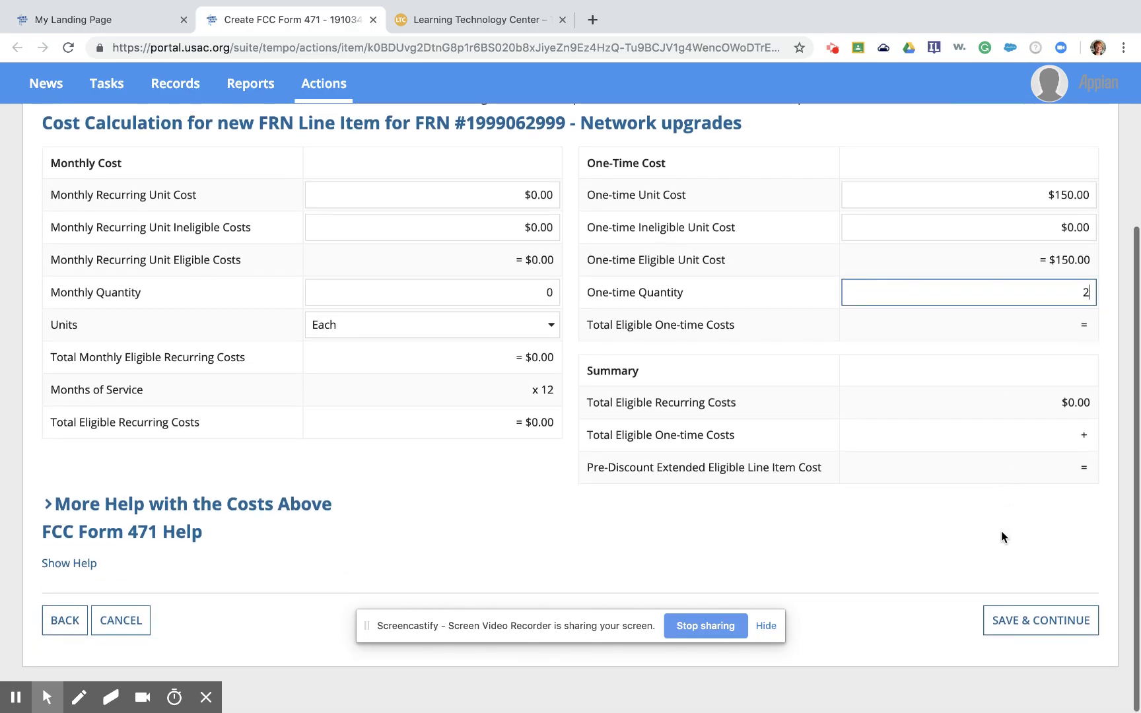
pyautogui.click(969, 469)
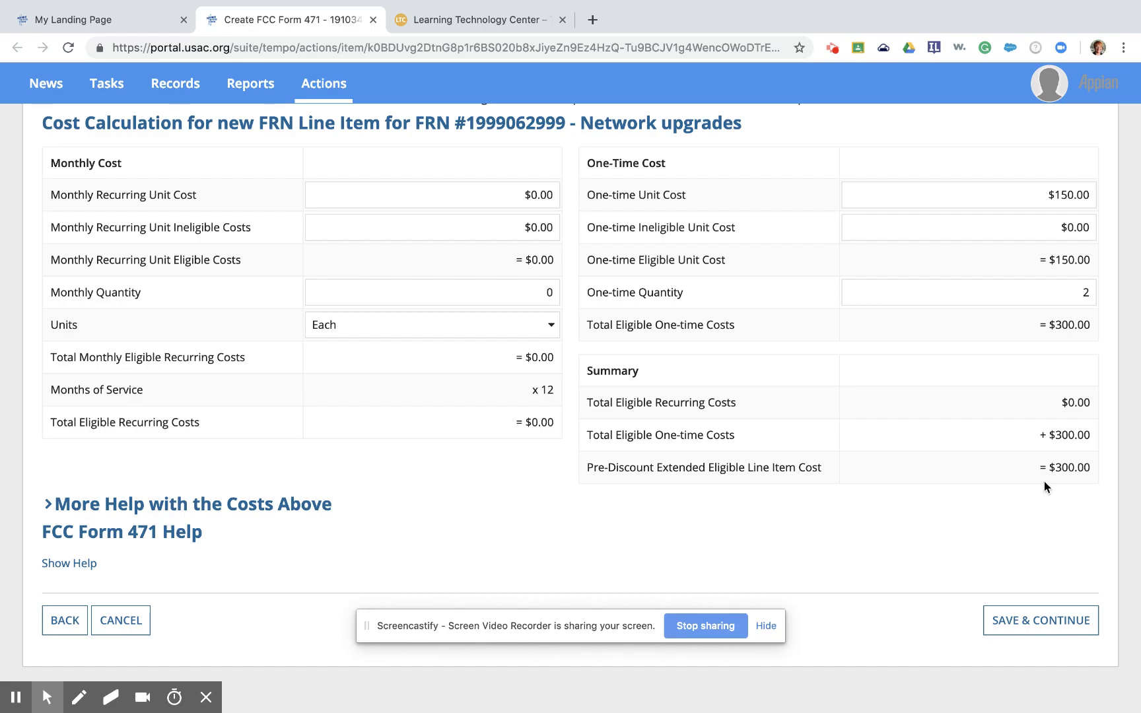
# Save the $300.00 costs and share them equally across both Hutsonville schools
pyautogui.click(1023, 629)
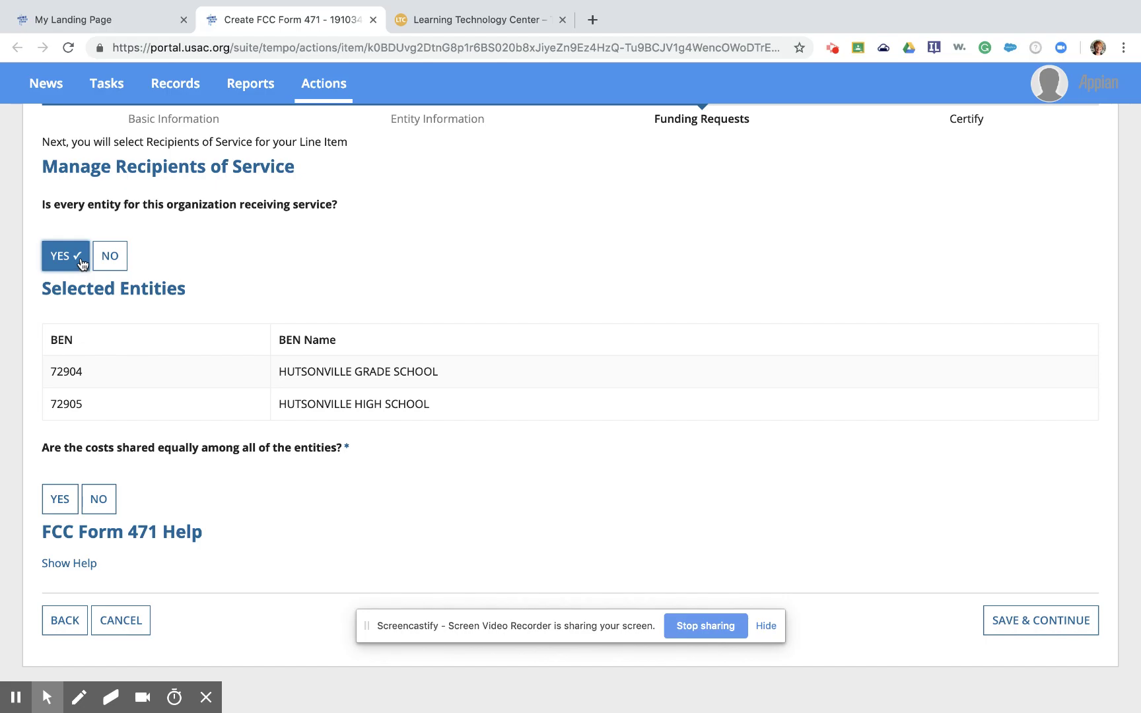
pyautogui.click(62, 501)
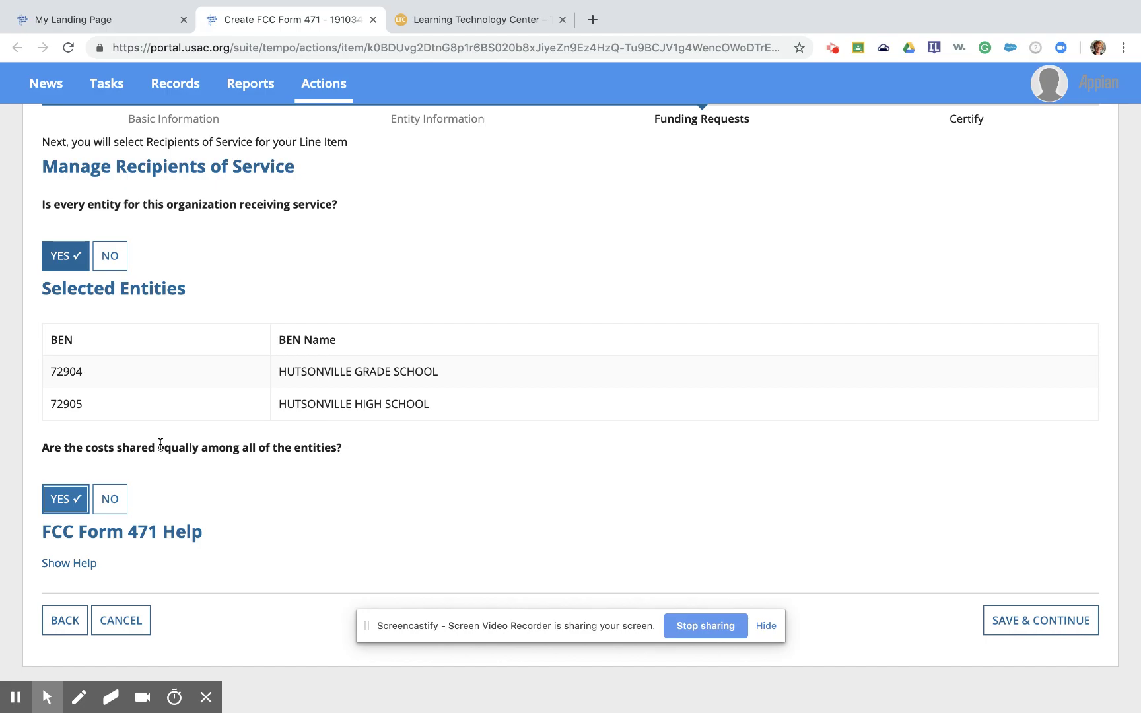
pyautogui.click(1062, 632)
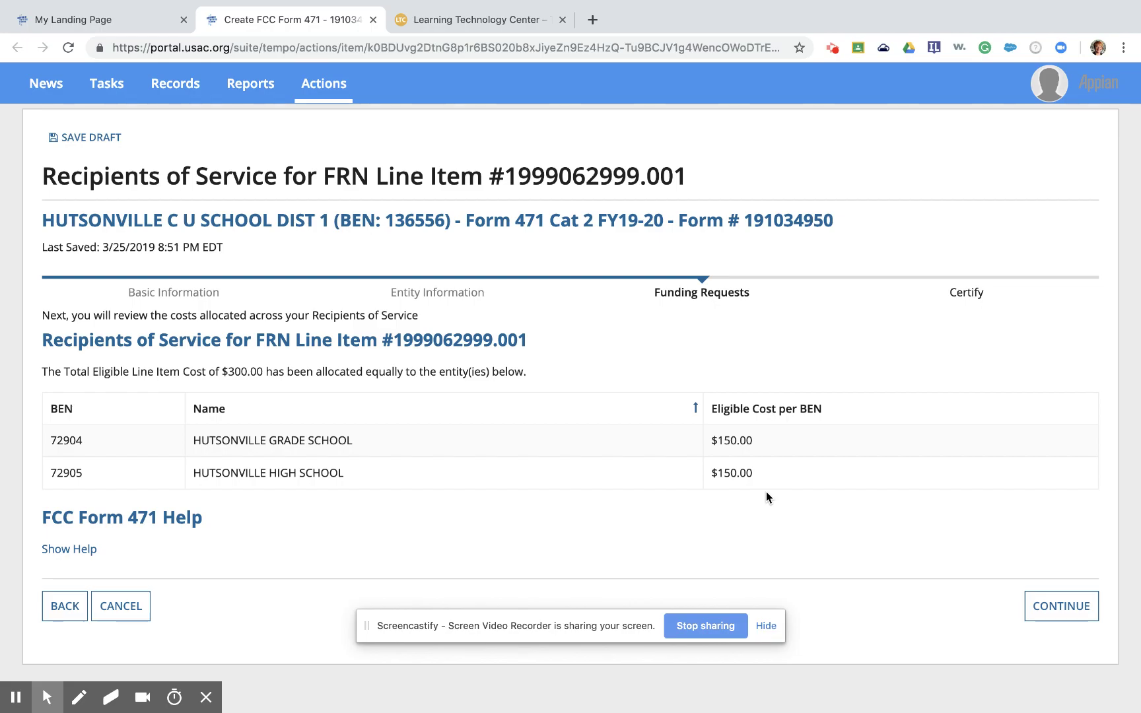
pyautogui.click(1061, 608)
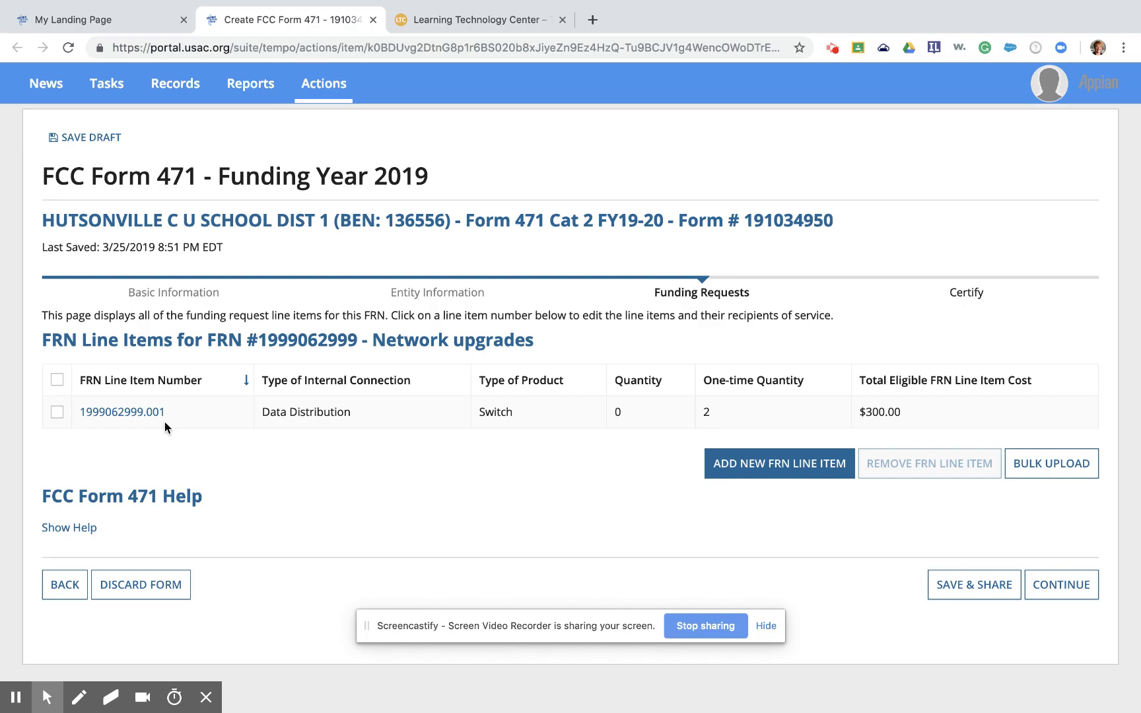
# Start a second line item with Wireless Data Distribution connection type and Access Point product
pyautogui.click(743, 466)
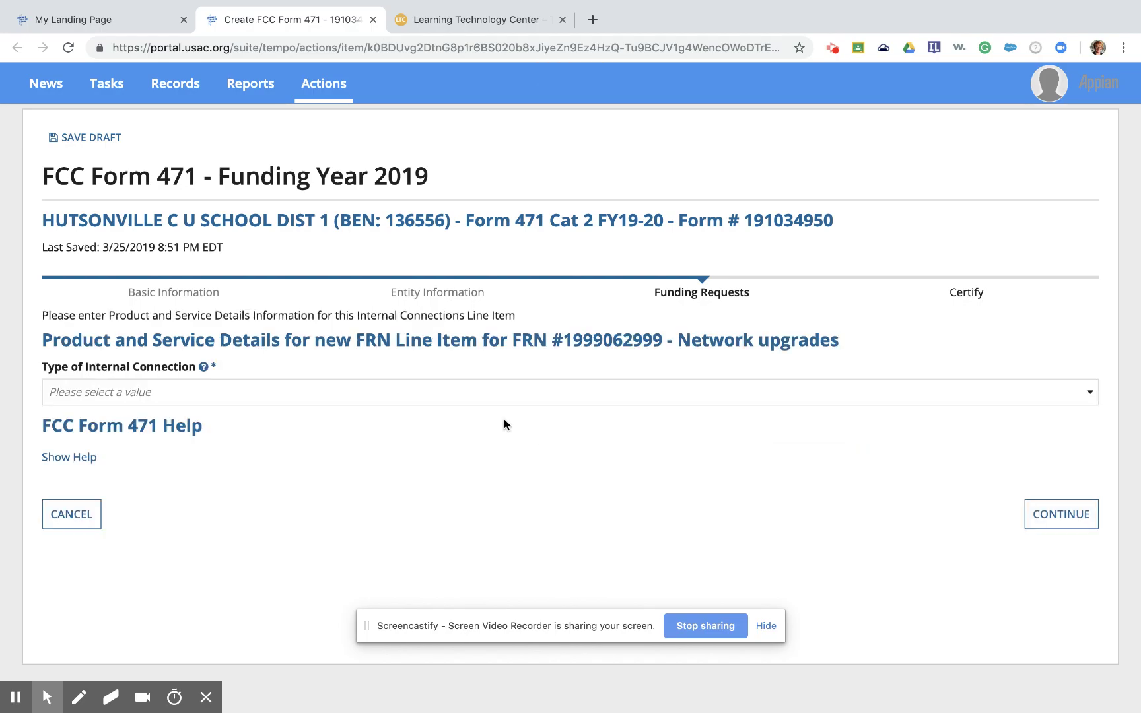
pyautogui.click(456, 393)
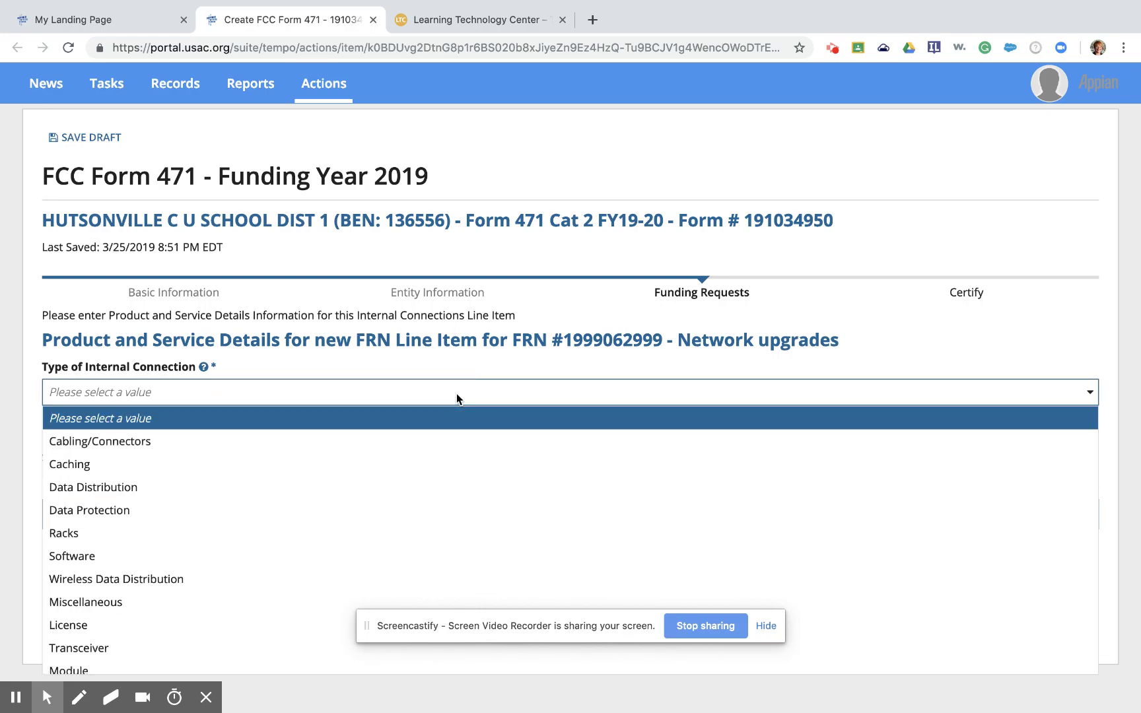
pyautogui.click(311, 578)
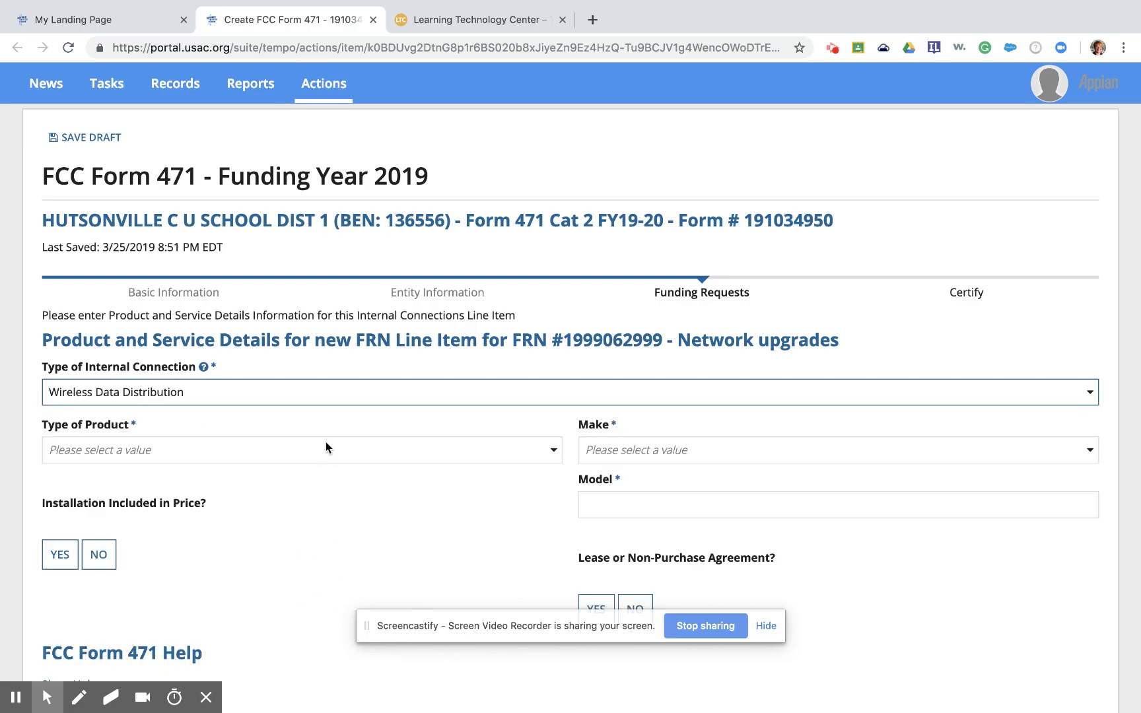
pyautogui.click(321, 451)
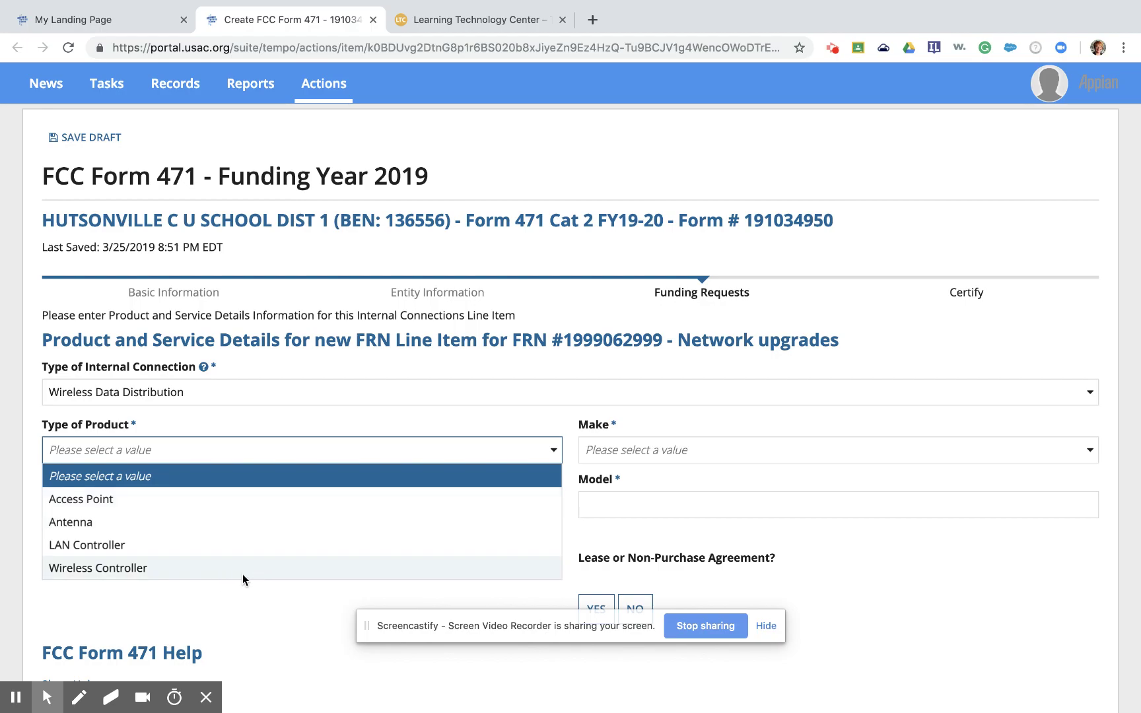
pyautogui.click(240, 500)
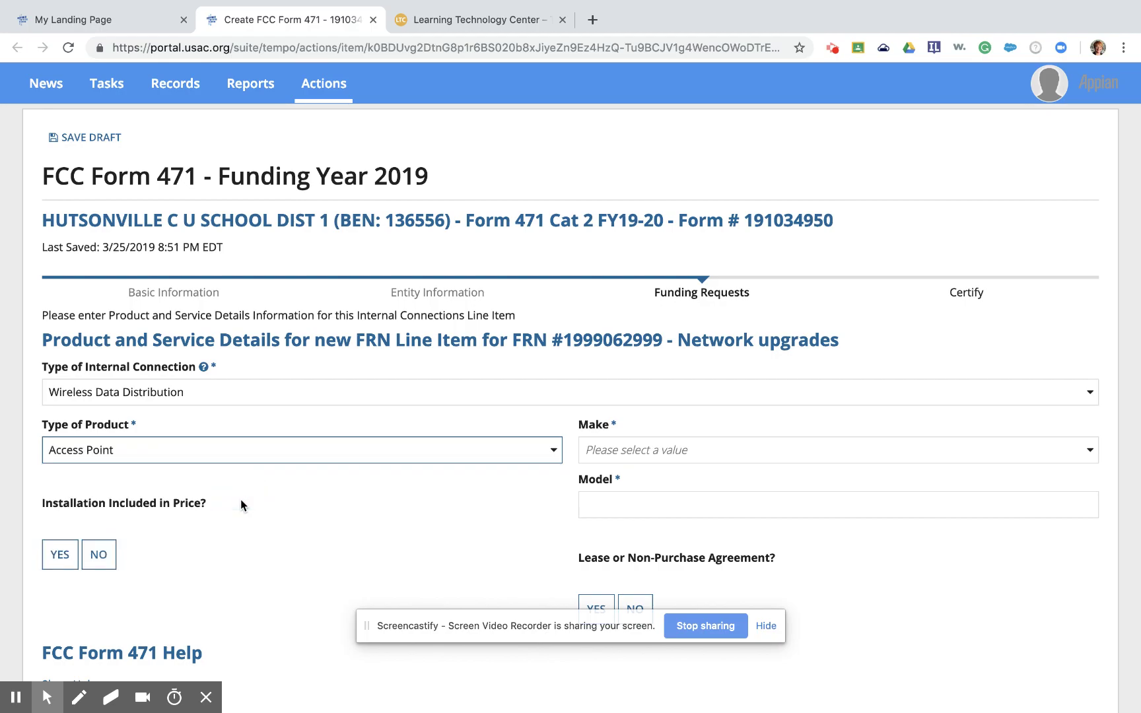
# Choose Ubiquiti as the make and 8100 as the access point model
pyautogui.click(639, 450)
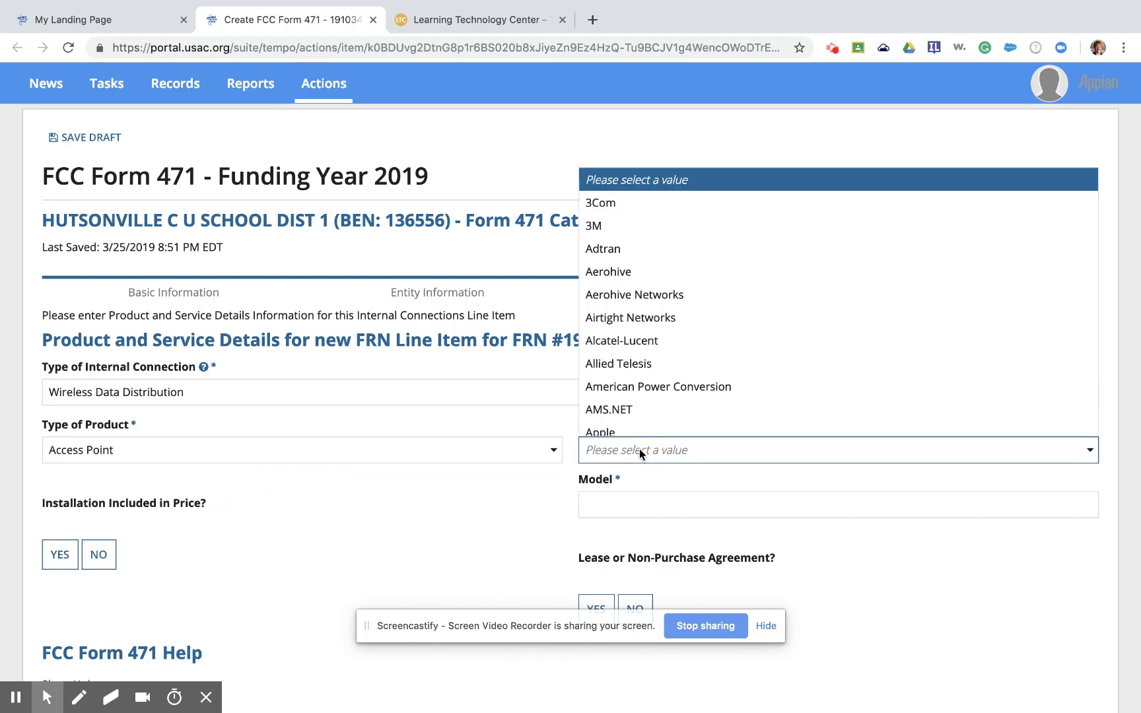
pyautogui.scroll(-15, 642, 363)
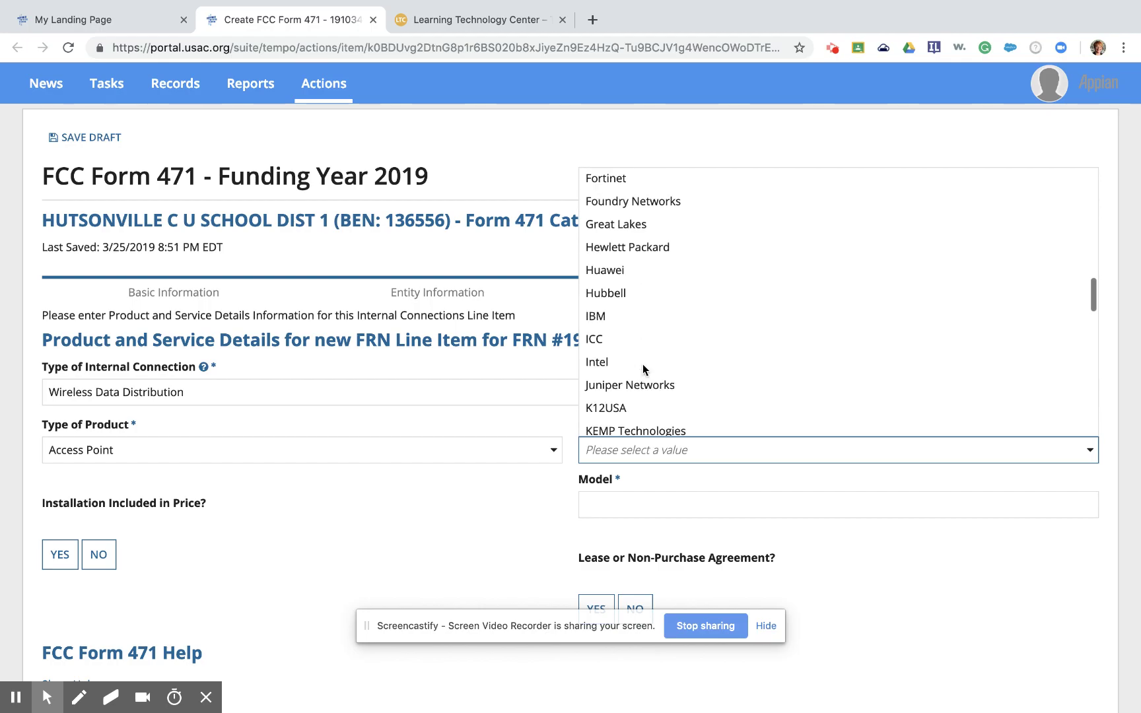
pyautogui.scroll(-12, 643, 363)
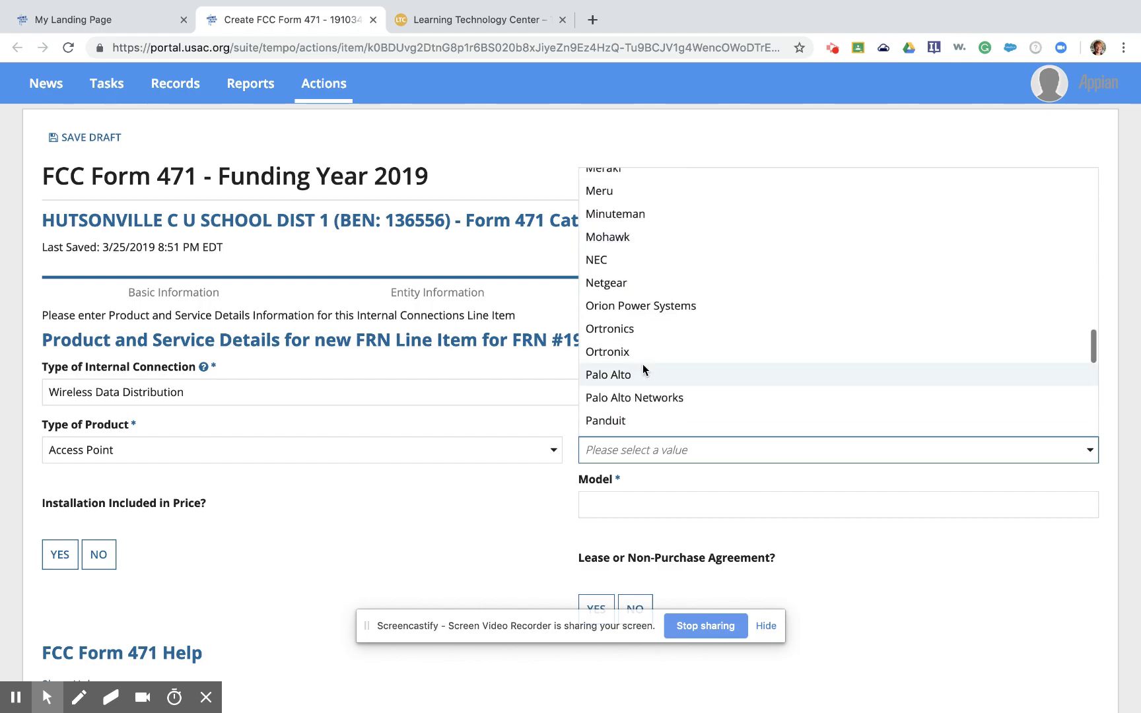
pyautogui.scroll(-5, 643, 363)
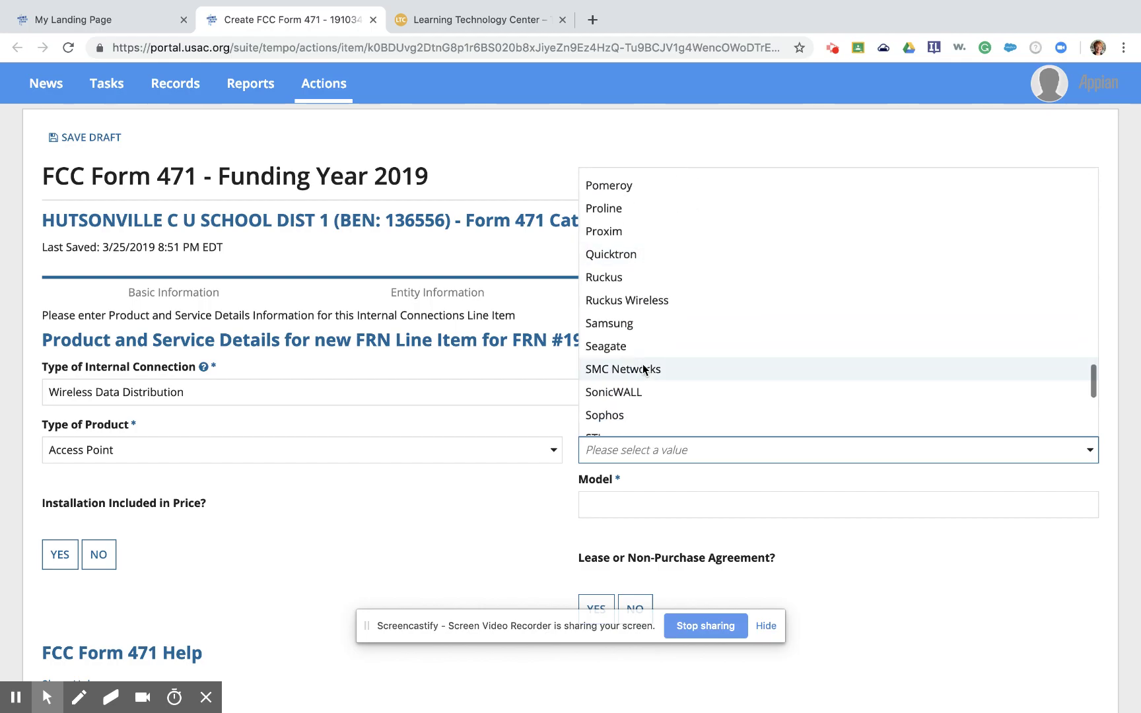
pyautogui.scroll(-2, 642, 368)
pyautogui.click(640, 351)
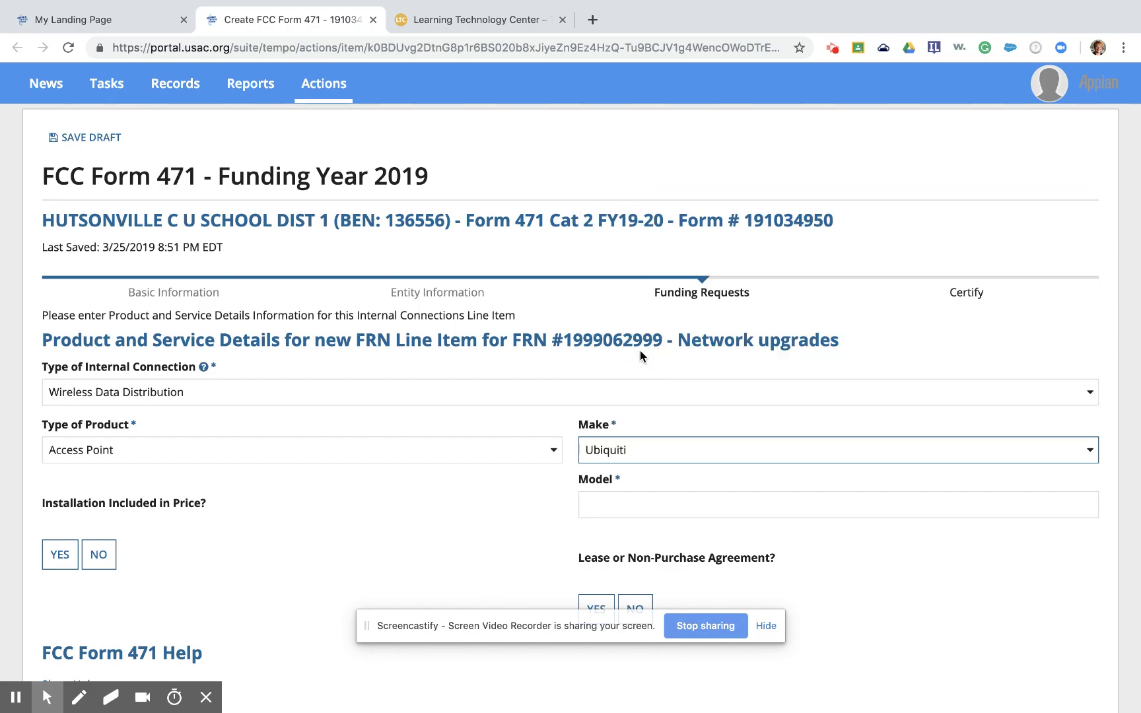
pyautogui.click(622, 500)
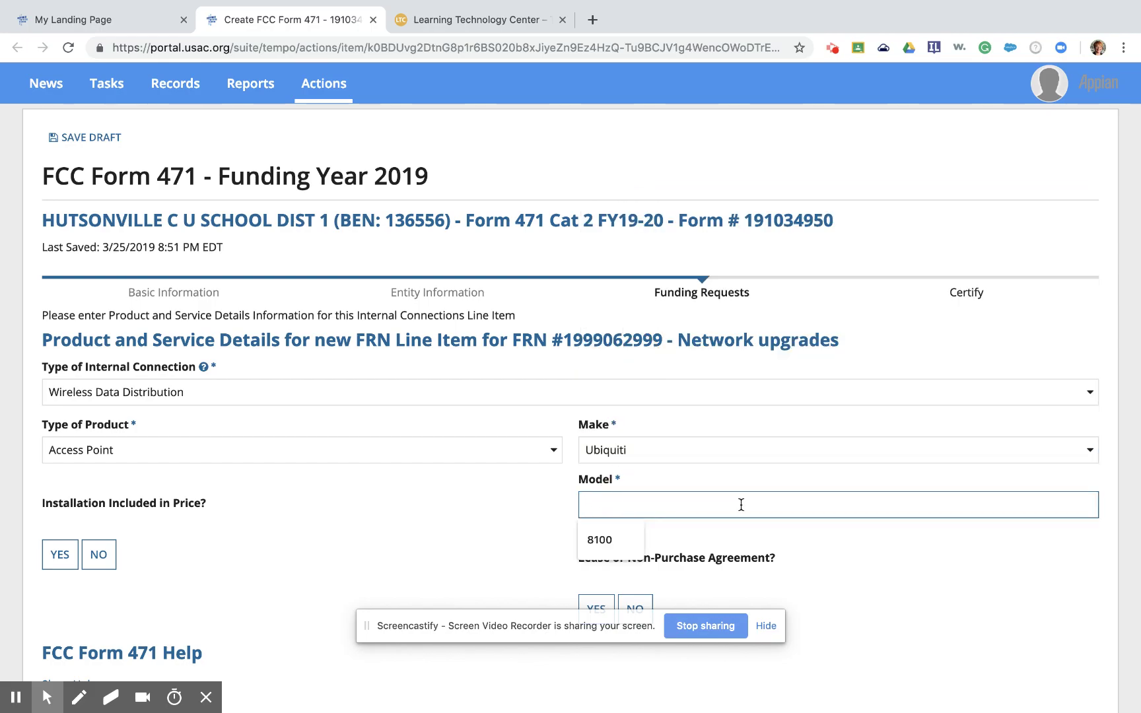
pyautogui.write('8100')
pyautogui.click(982, 557)
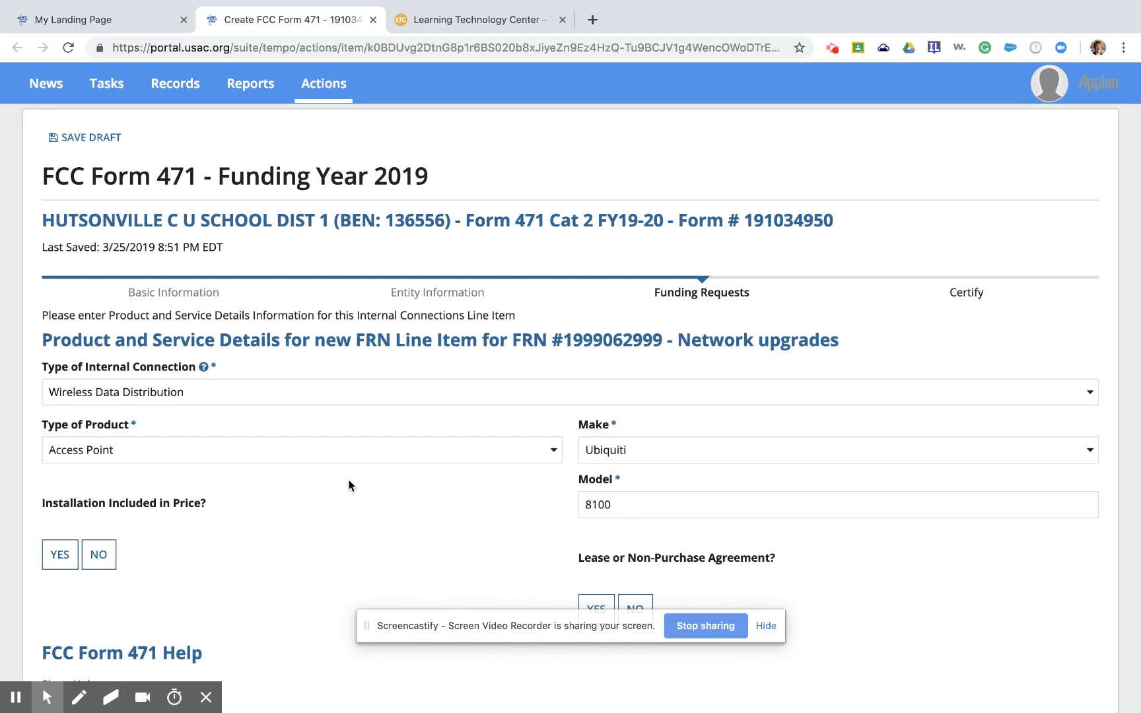
# Answer No to installation included in price and No to lease or non-purchase agreement
pyautogui.click(98, 555)
pyautogui.scroll(-3, 252, 523)
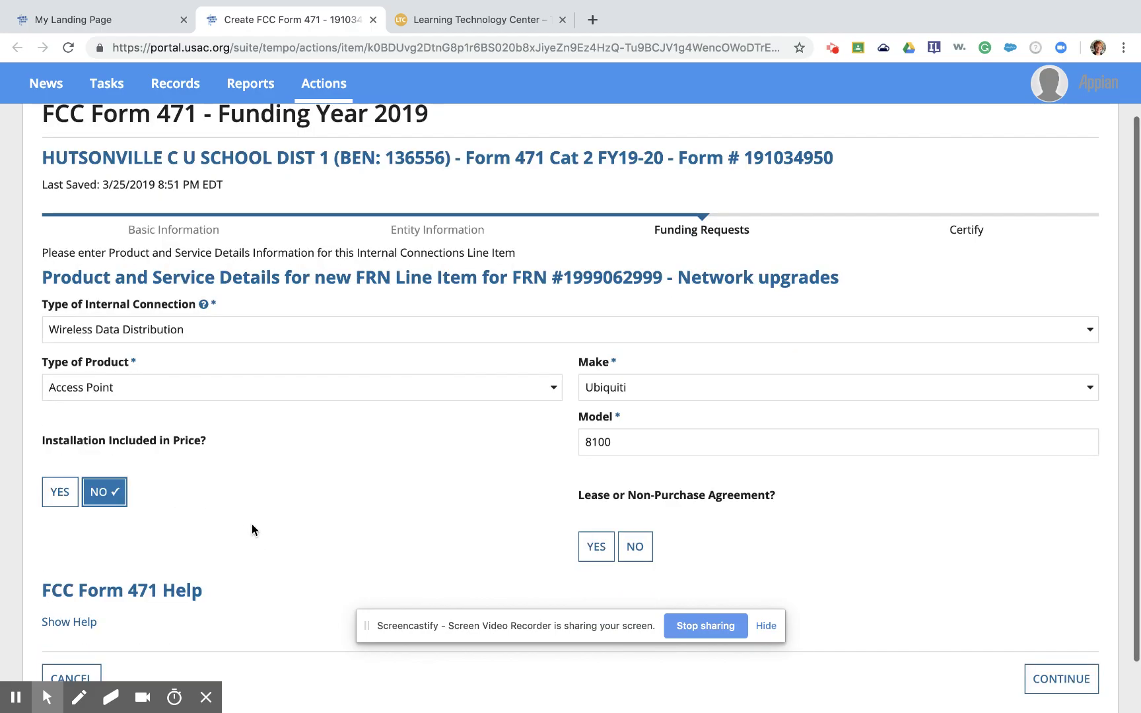
pyautogui.click(642, 492)
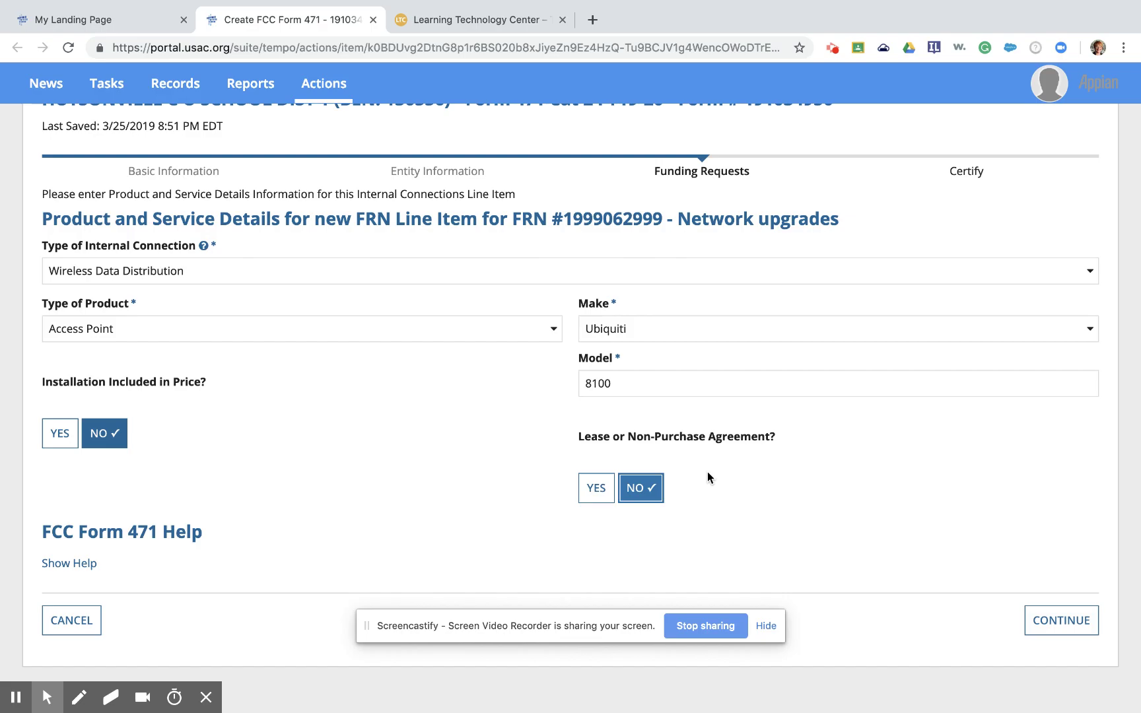
# Enter 0 for all monthly cost fields and set the units to Each
pyautogui.click(1067, 620)
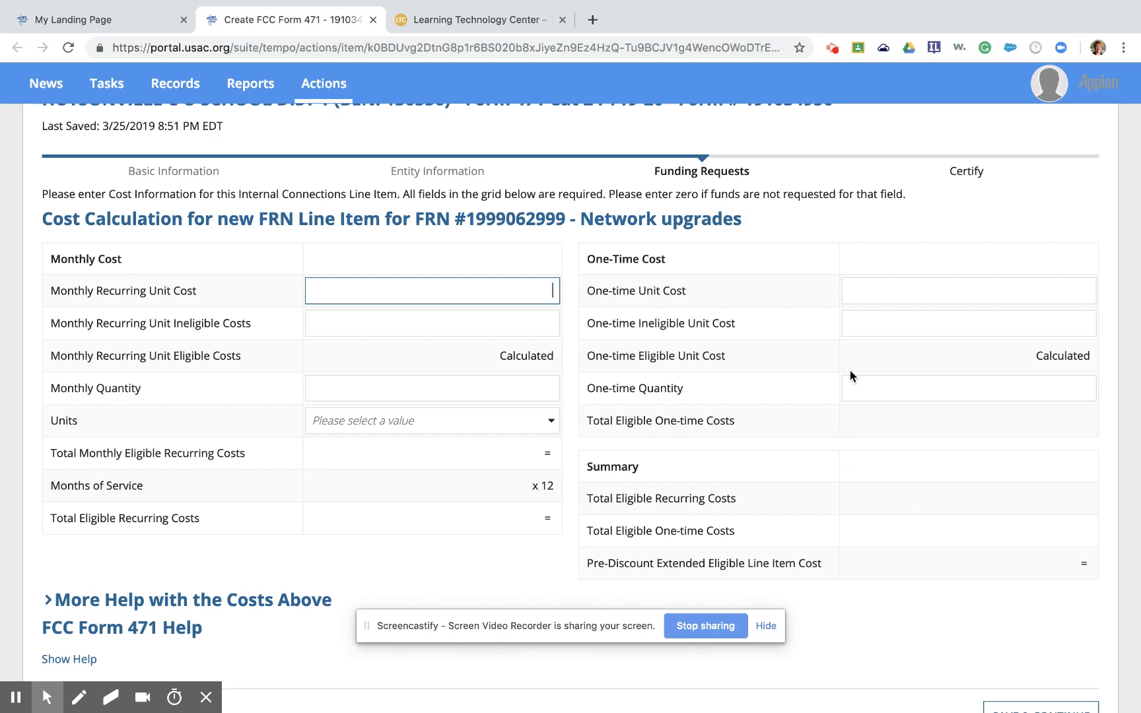
pyautogui.write('0')
pyautogui.click(525, 327)
pyautogui.write('0')
pyautogui.click(522, 388)
pyautogui.write('0')
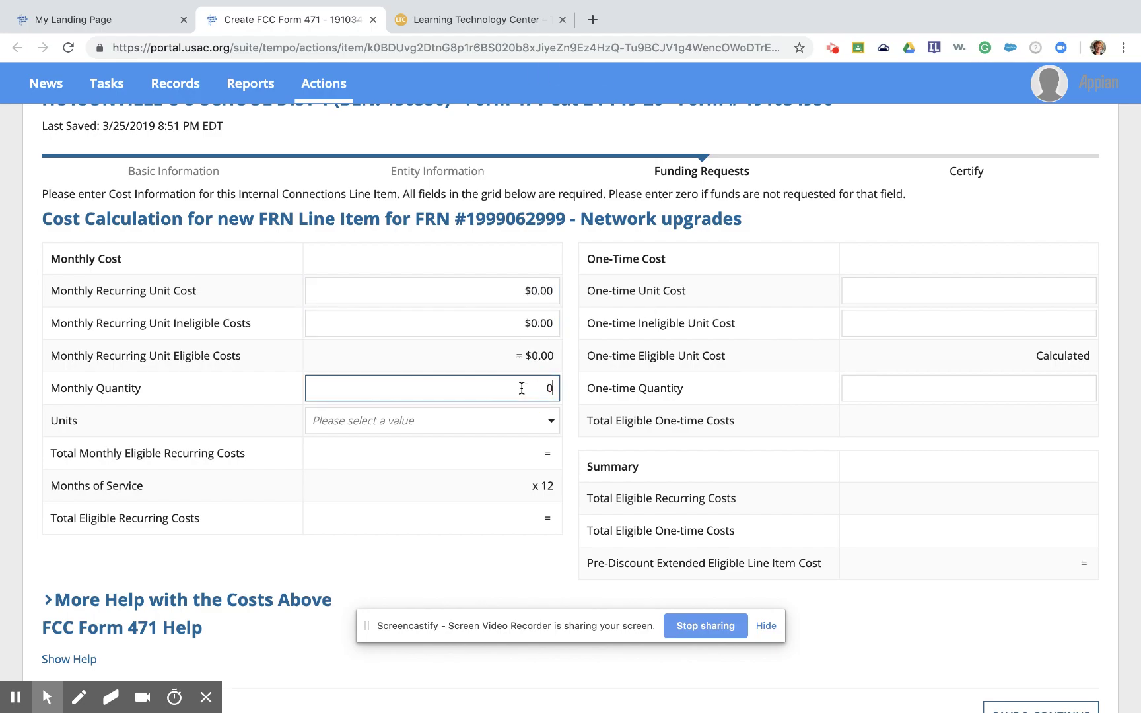
pyautogui.click(528, 420)
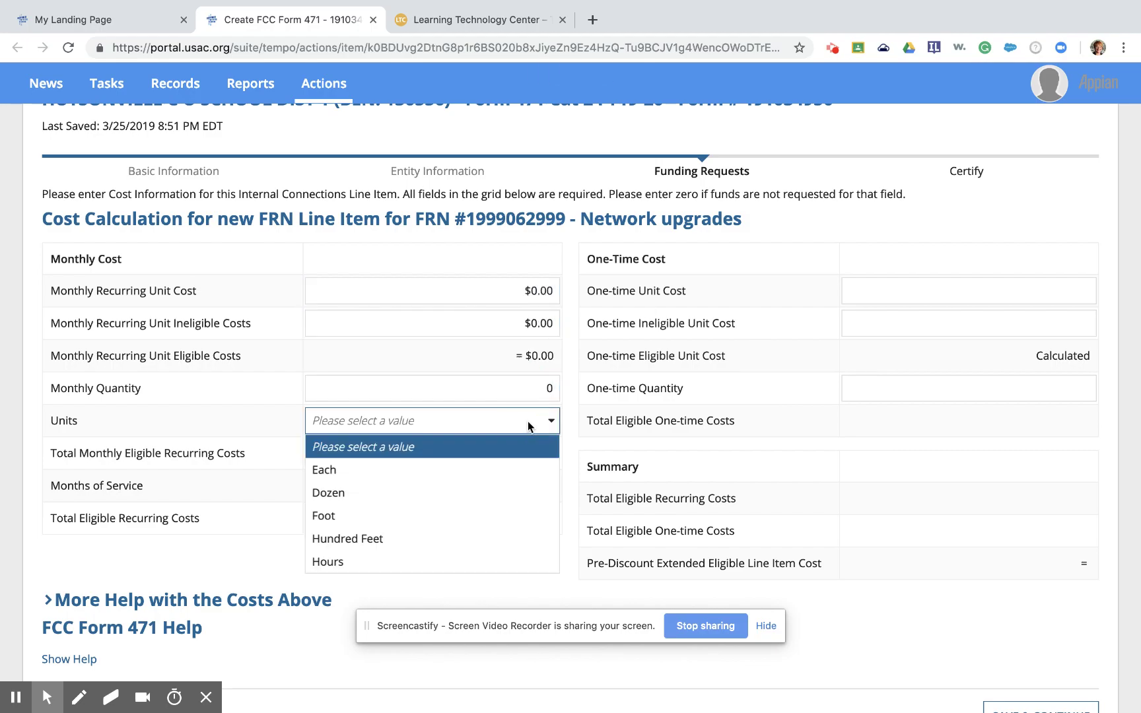
pyautogui.click(480, 472)
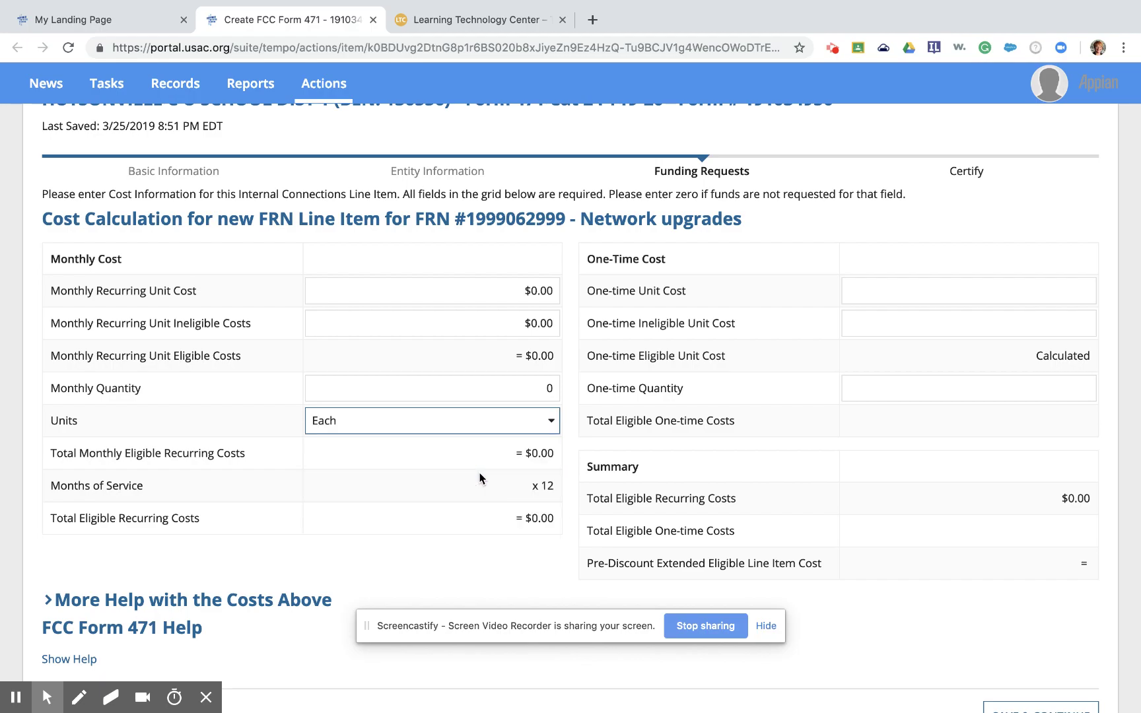
# Enter one-time unit cost 100, ineligible cost 0 and quantity 15 for $1,500.00
pyautogui.click(924, 292)
pyautogui.write('100')
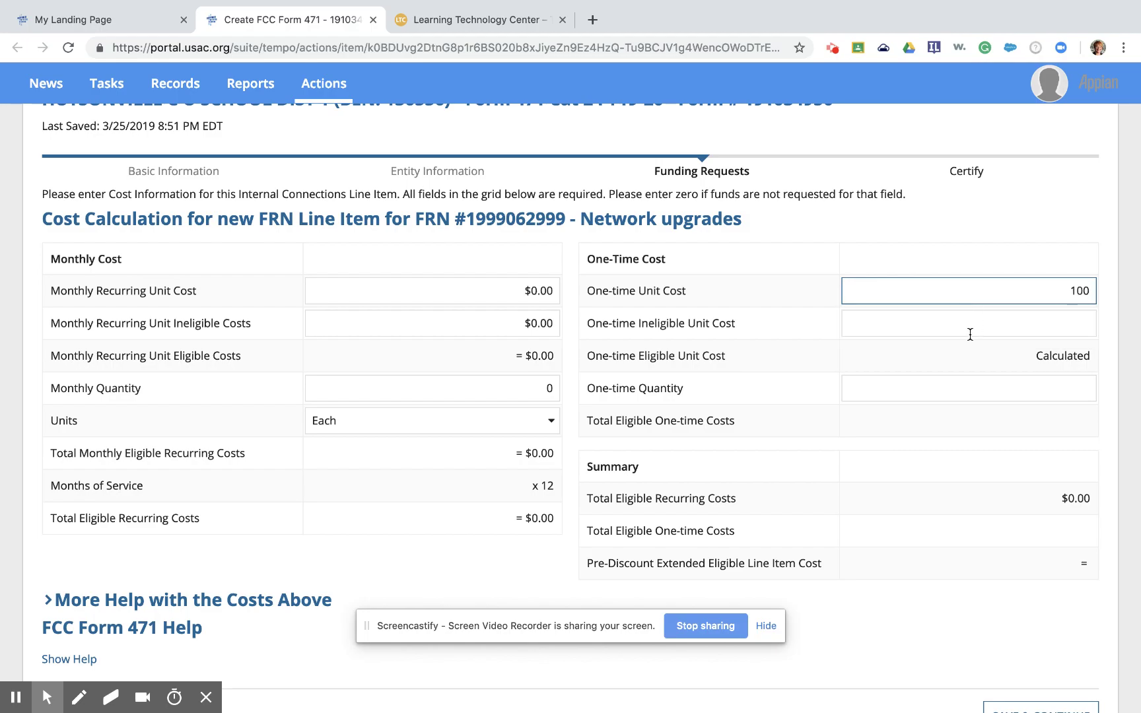
pyautogui.click(1003, 334)
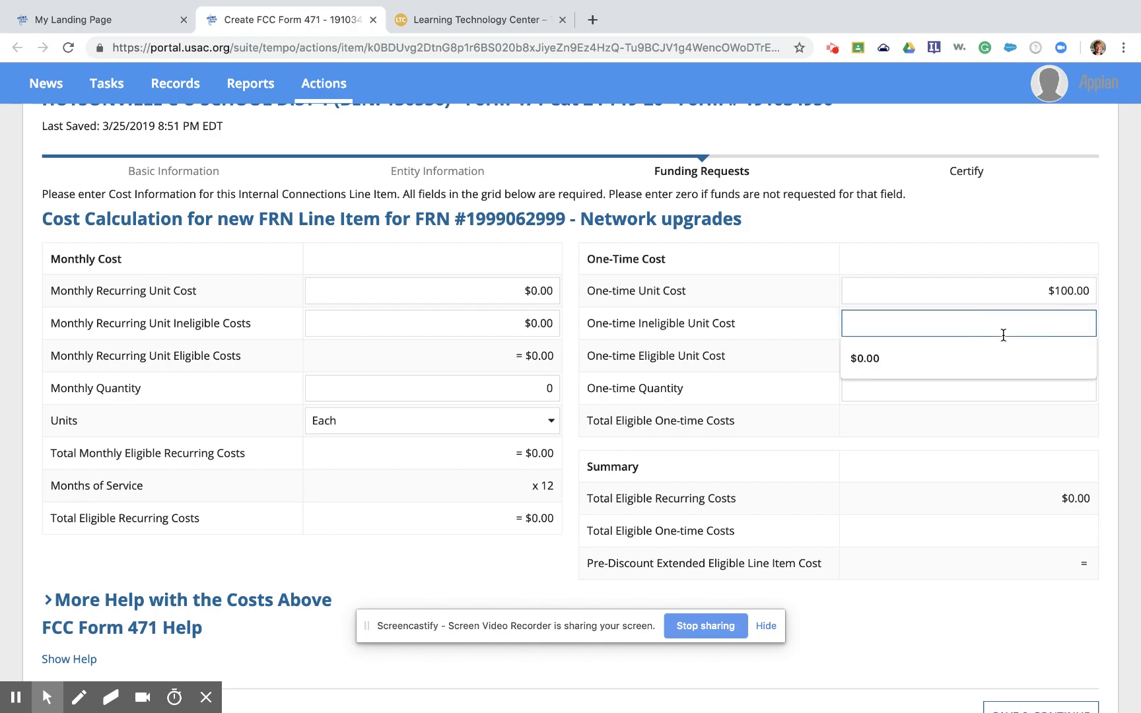
pyautogui.write('0')
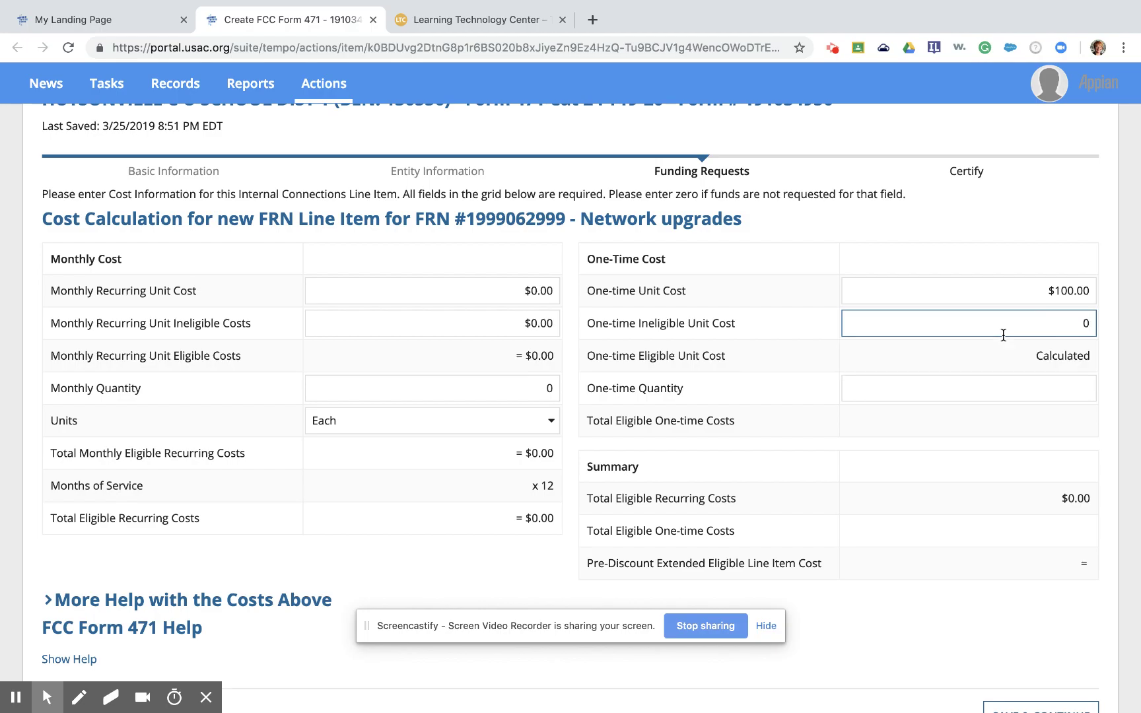
pyautogui.click(999, 389)
pyautogui.write('15')
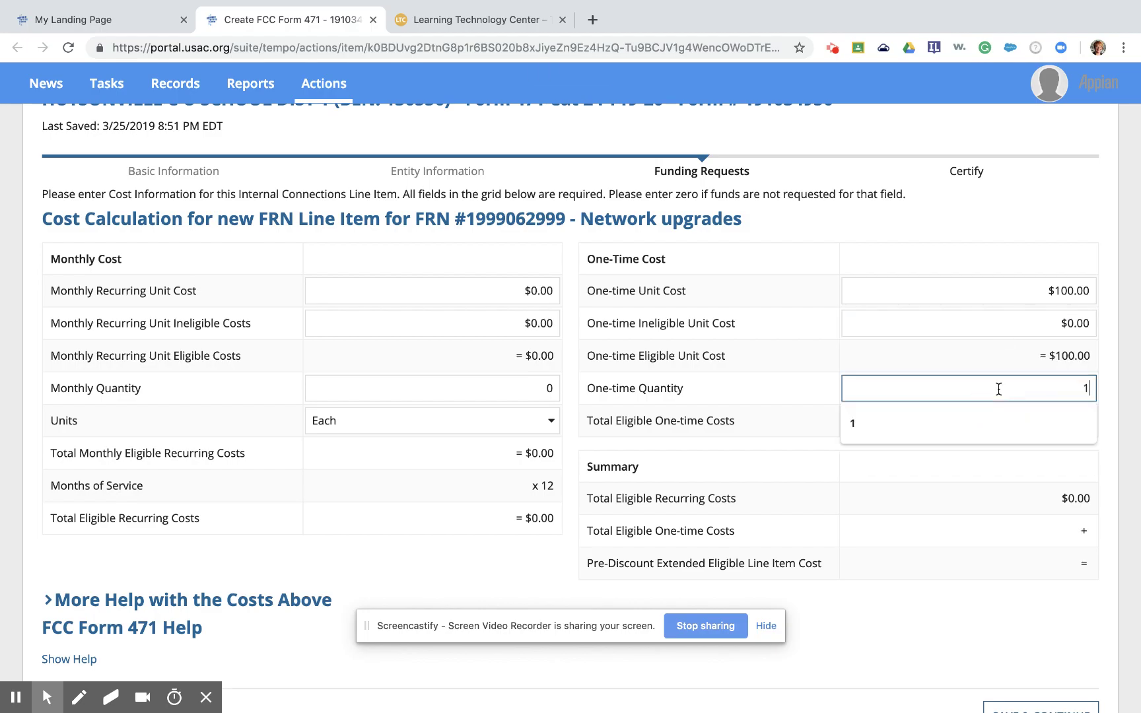
pyautogui.click(988, 427)
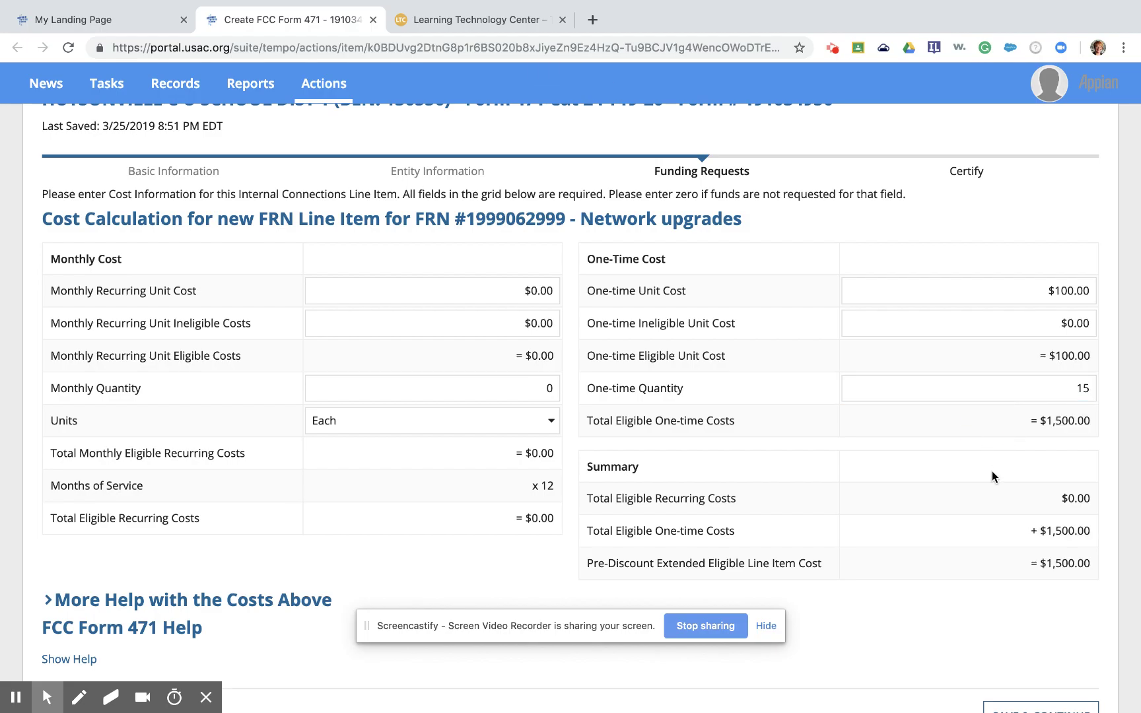
pyautogui.scroll(-2, 968, 469)
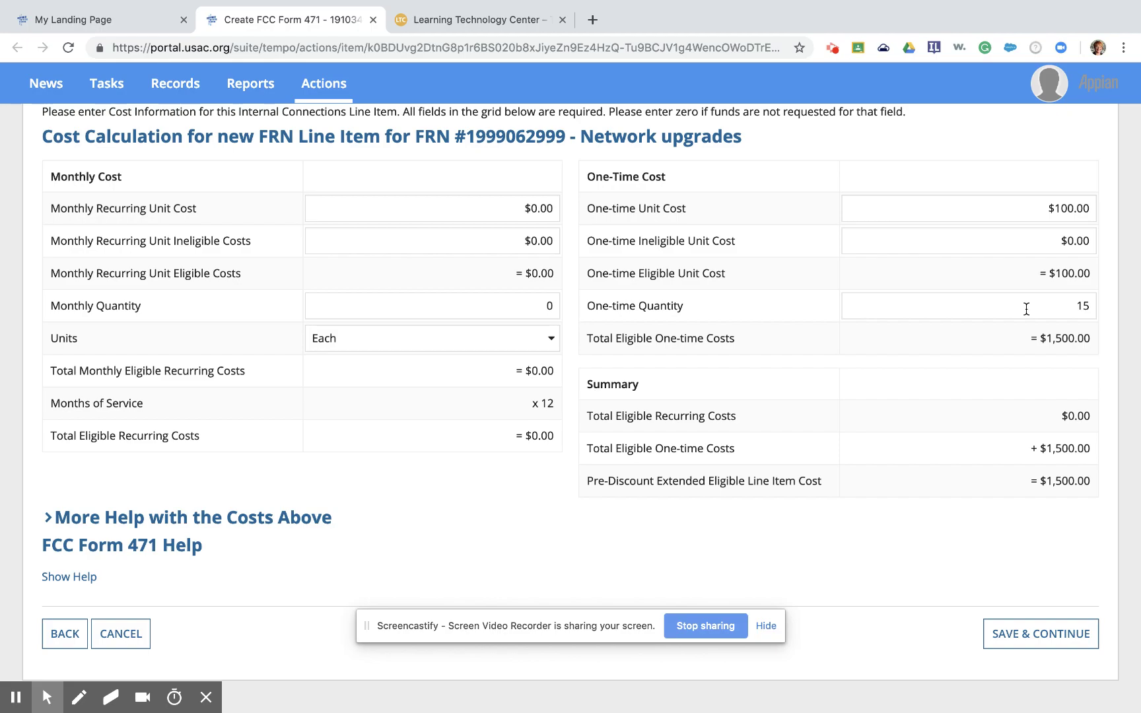
pyautogui.scroll(-1, 1026, 310)
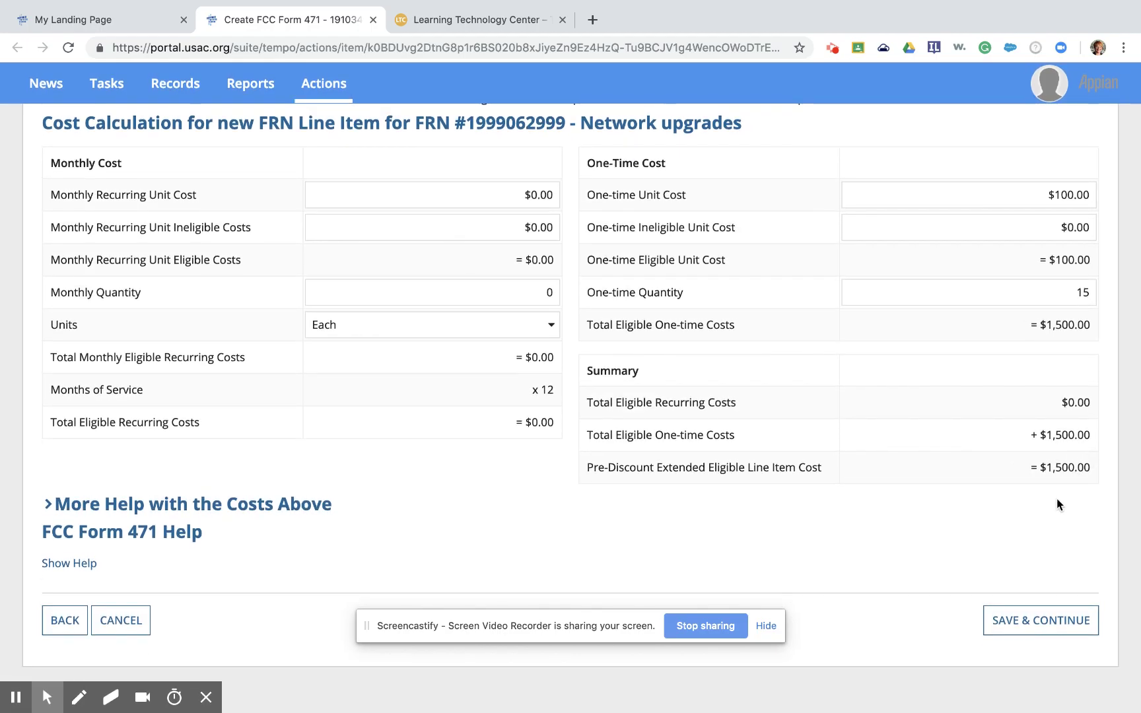
# Save costs, choose No for equal sharing, and select schools 72904 and 72905
pyautogui.click(1035, 631)
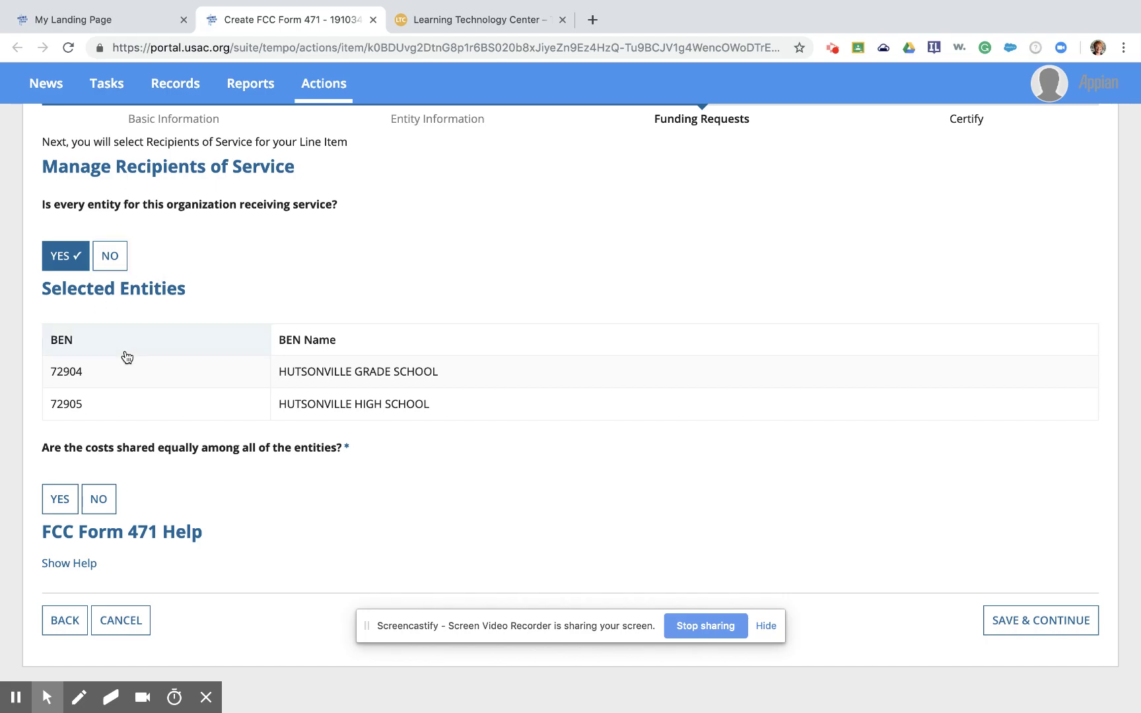
pyautogui.click(98, 504)
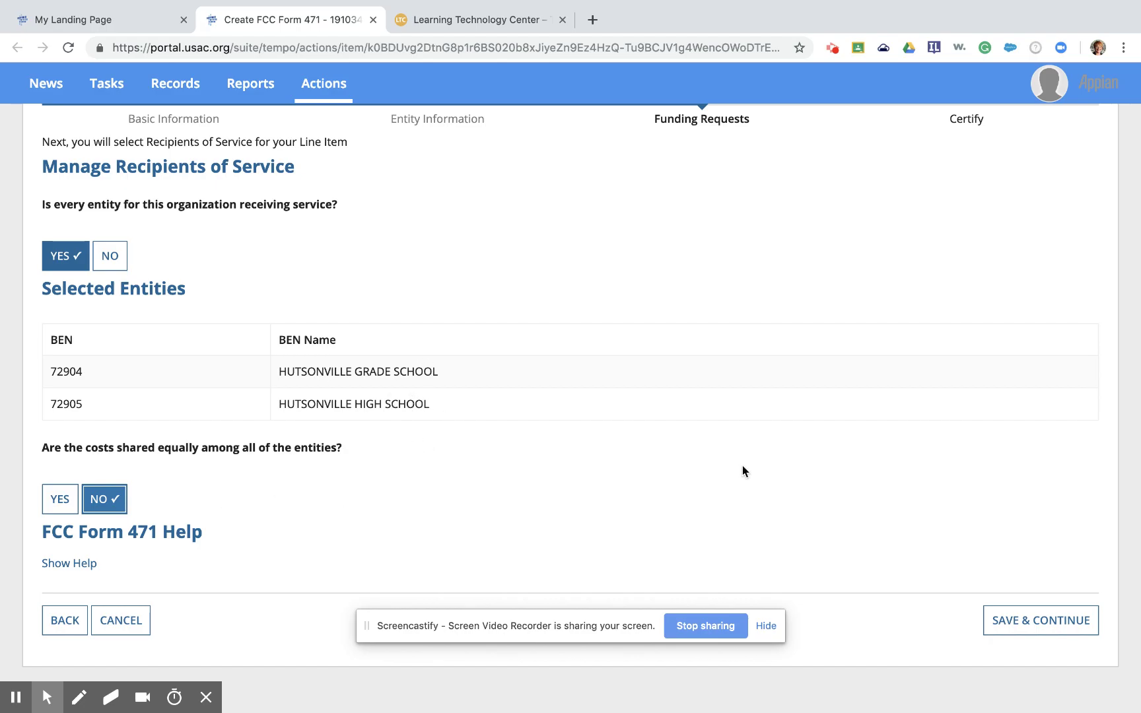
pyautogui.click(1034, 628)
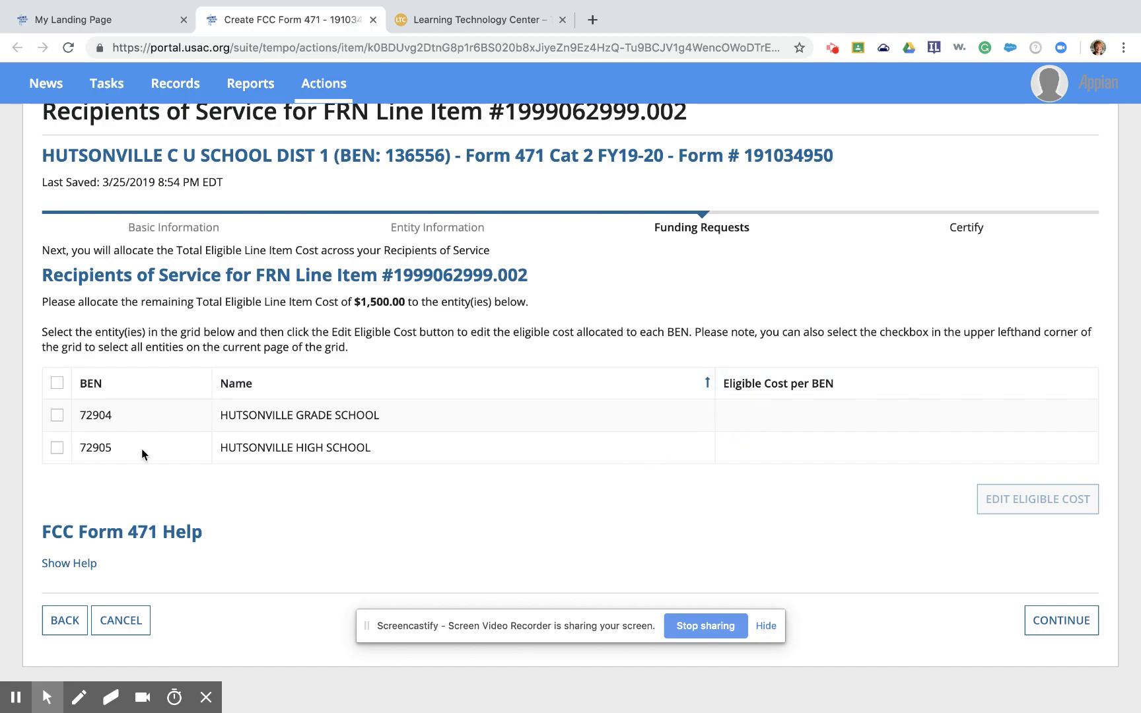
pyautogui.click(58, 415)
pyautogui.click(57, 447)
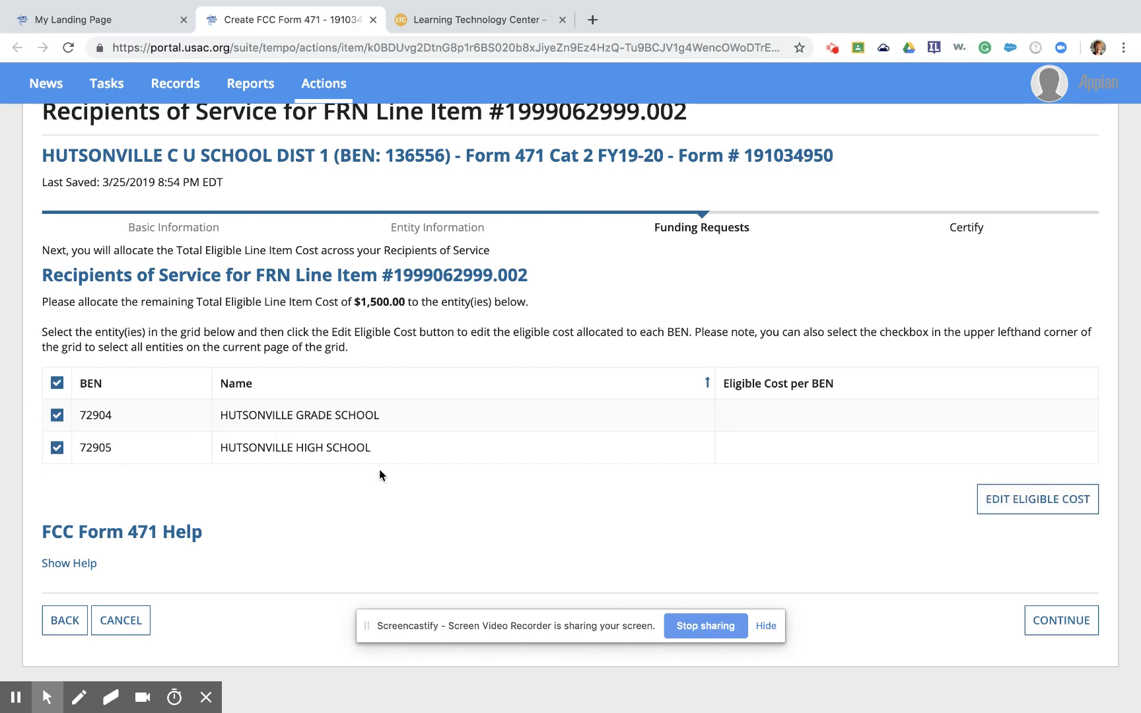
# Edit the eligible costs, entering 1000 for the grade school and 500 for the high school
pyautogui.click(1010, 500)
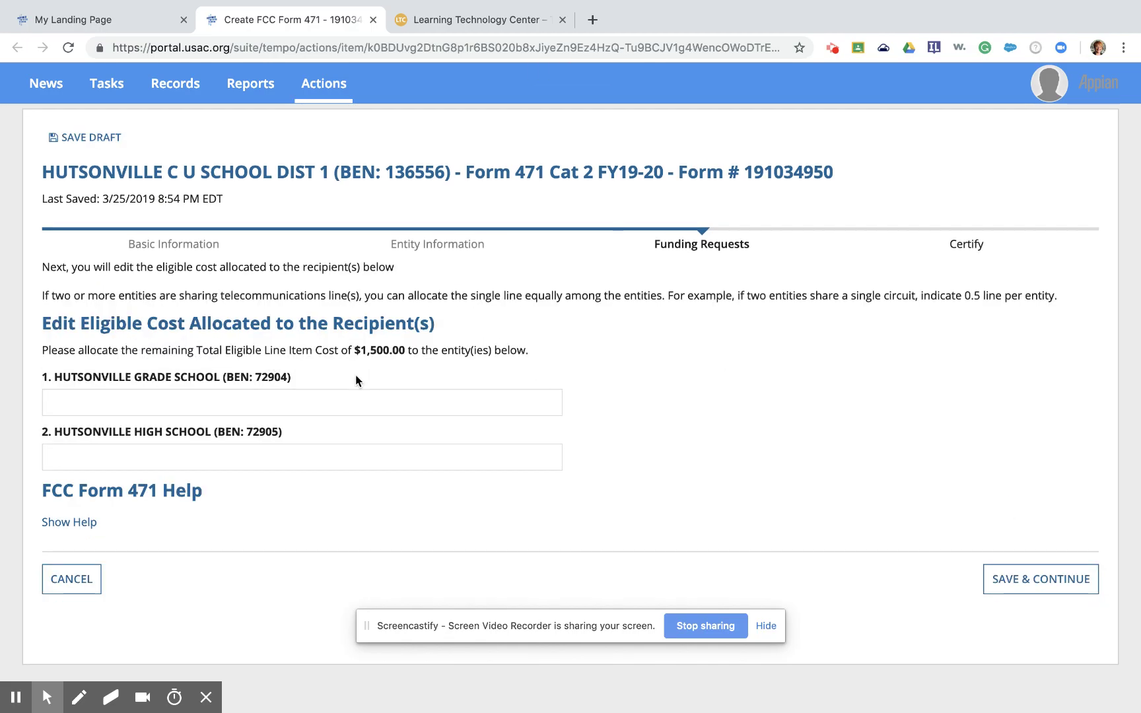
pyautogui.click(302, 406)
pyautogui.write('1')
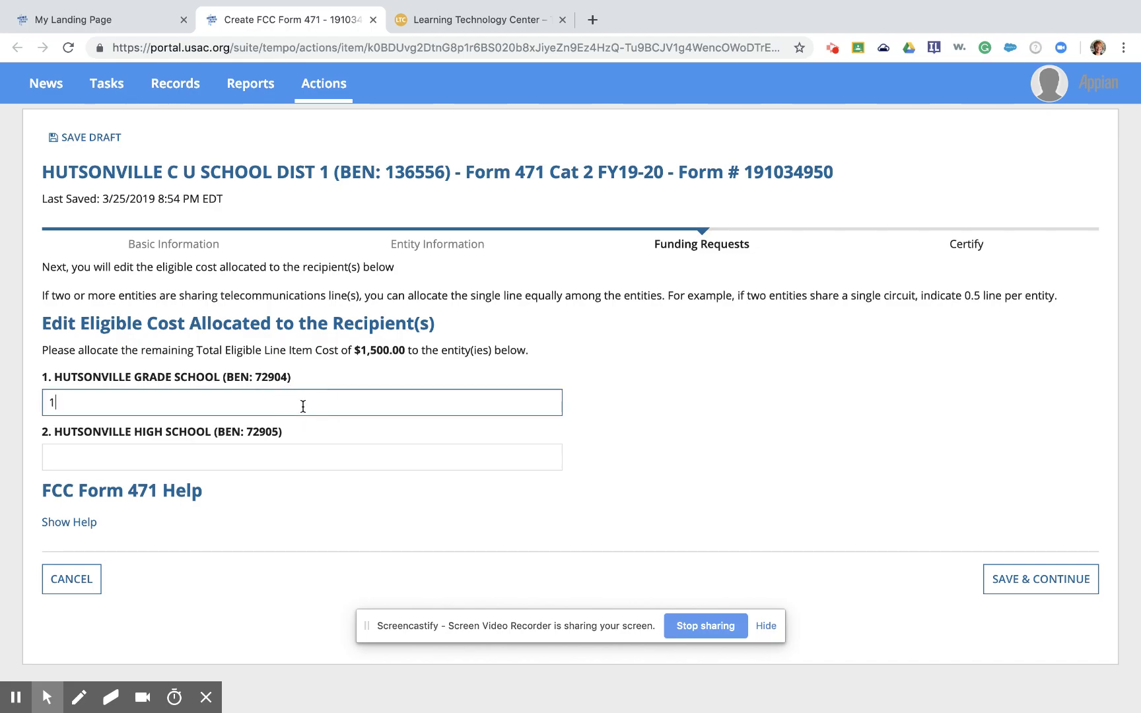
pyautogui.write('000')
pyautogui.click(185, 459)
pyautogui.write('5')
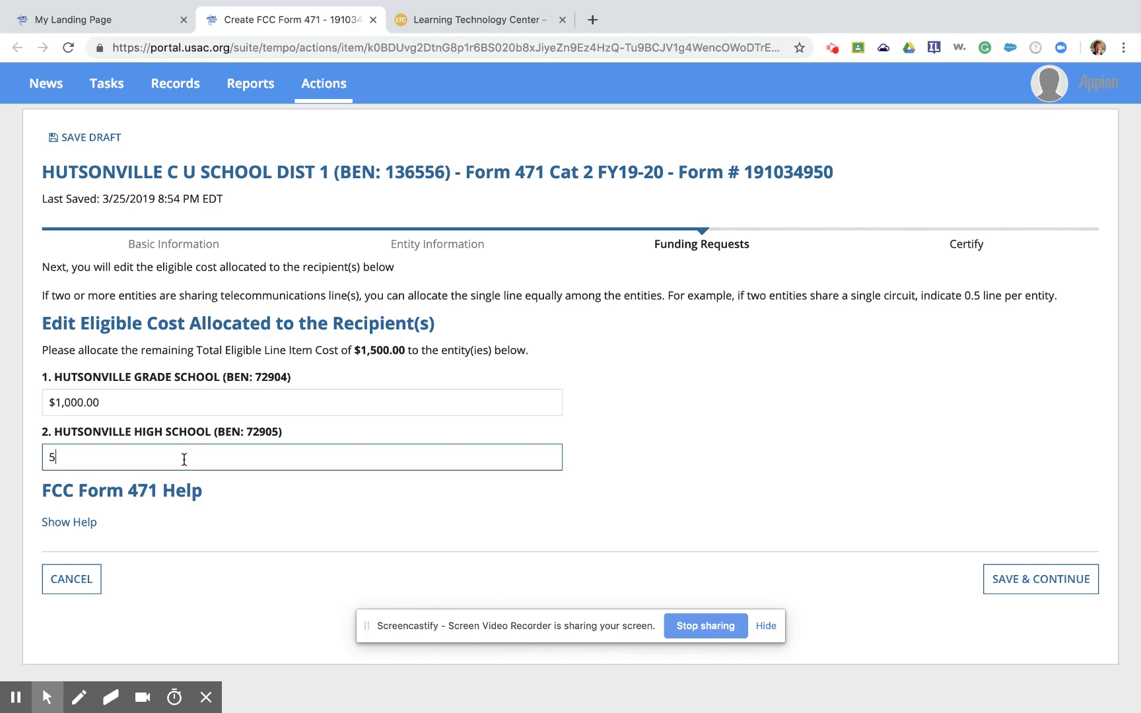
pyautogui.write('00')
pyautogui.click(411, 514)
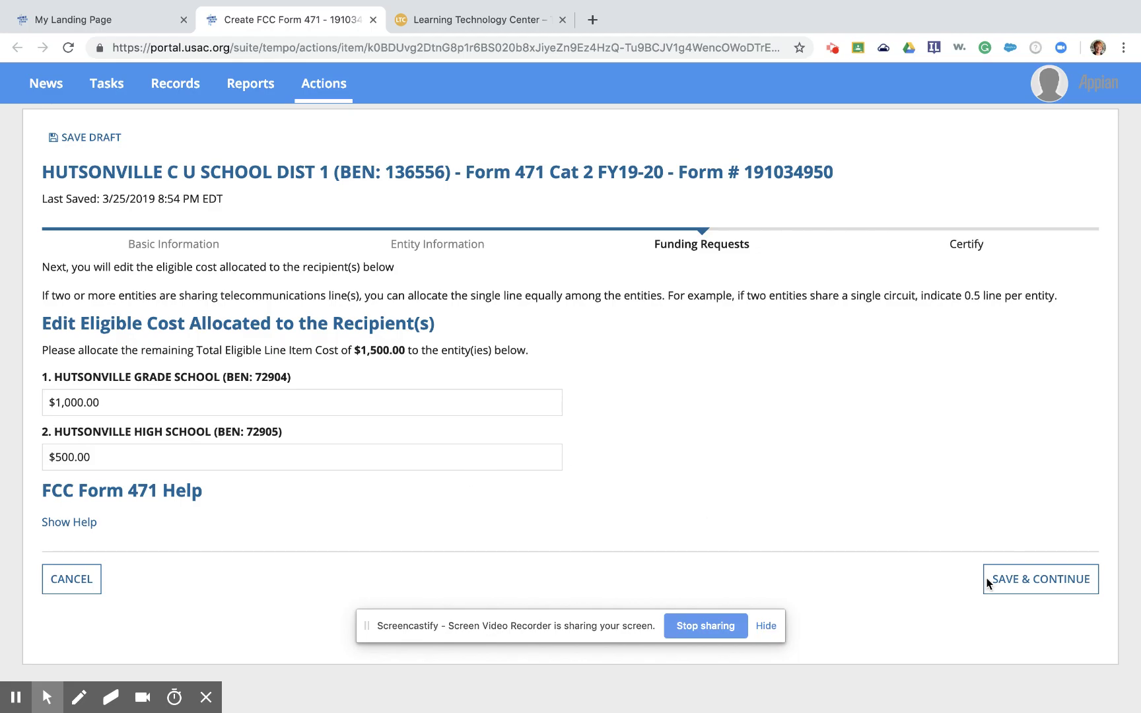
# Save the per-school allocation, return to the FRN line items list, and start a third line item
pyautogui.click(1012, 583)
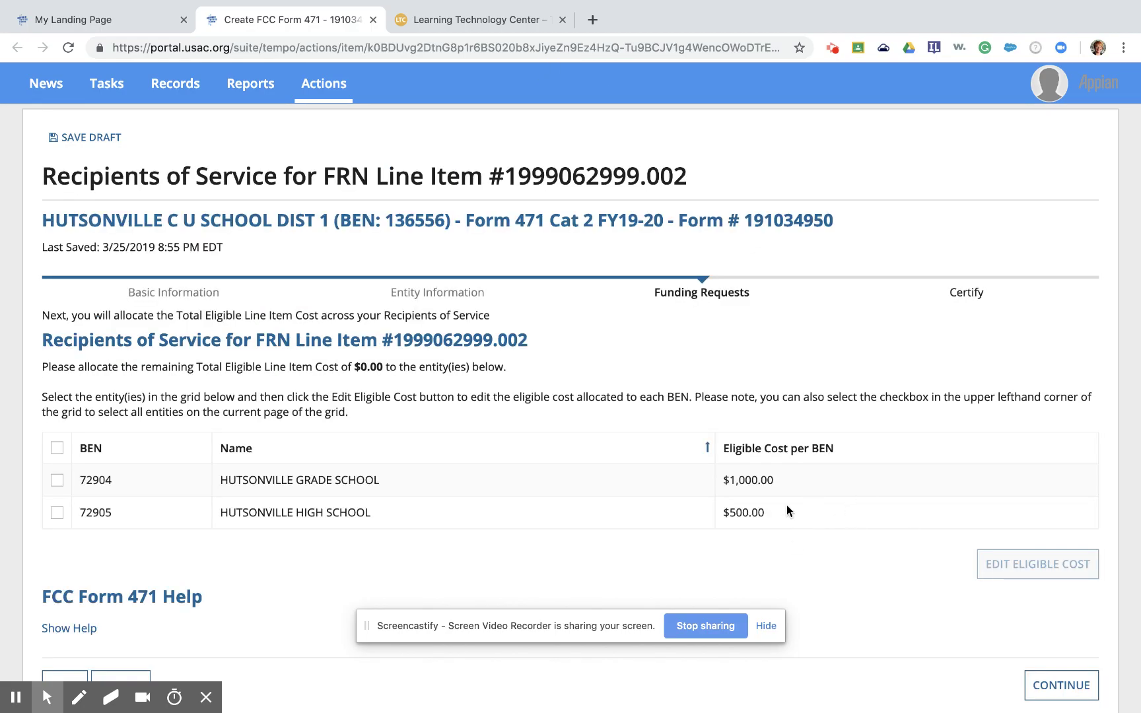
pyautogui.click(1061, 692)
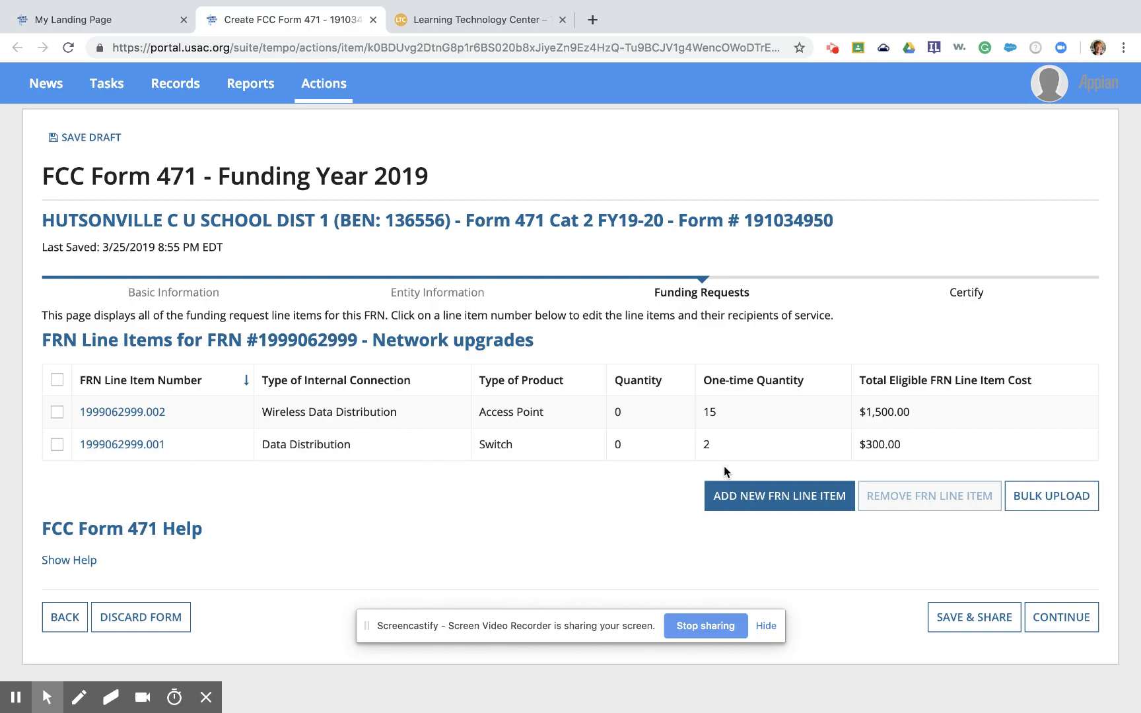
pyautogui.click(750, 500)
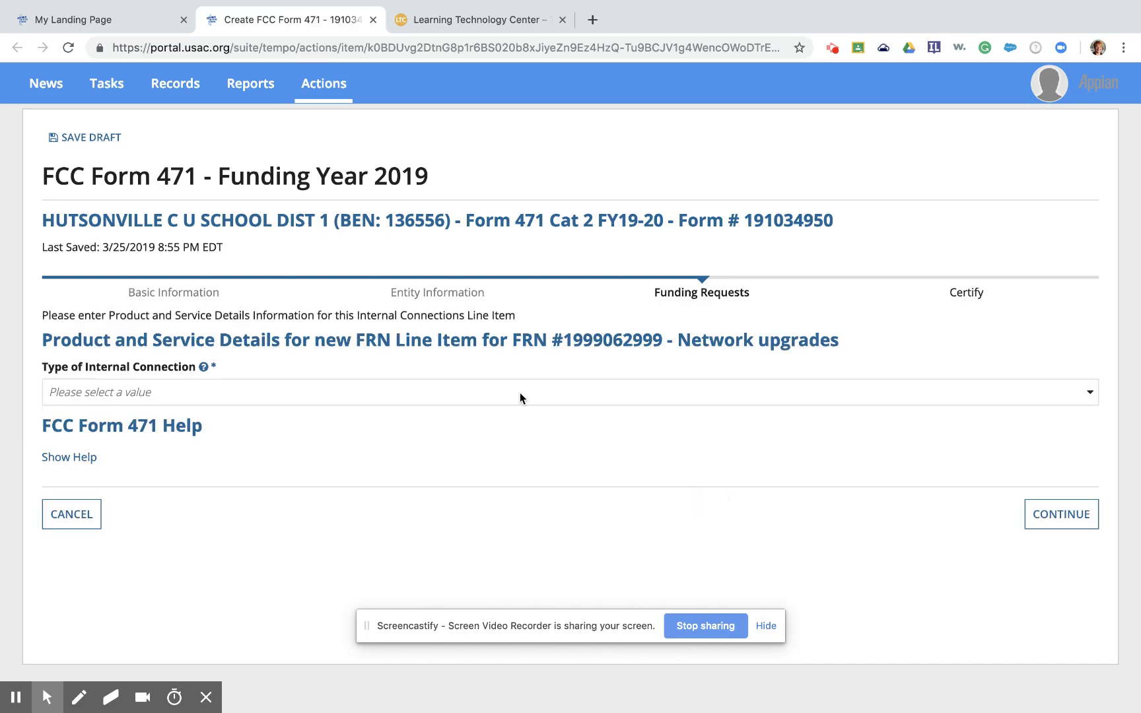
# Set the line item to Miscellaneous, Installation, Activation, & Initial Configuration, with installation not included
pyautogui.click(520, 394)
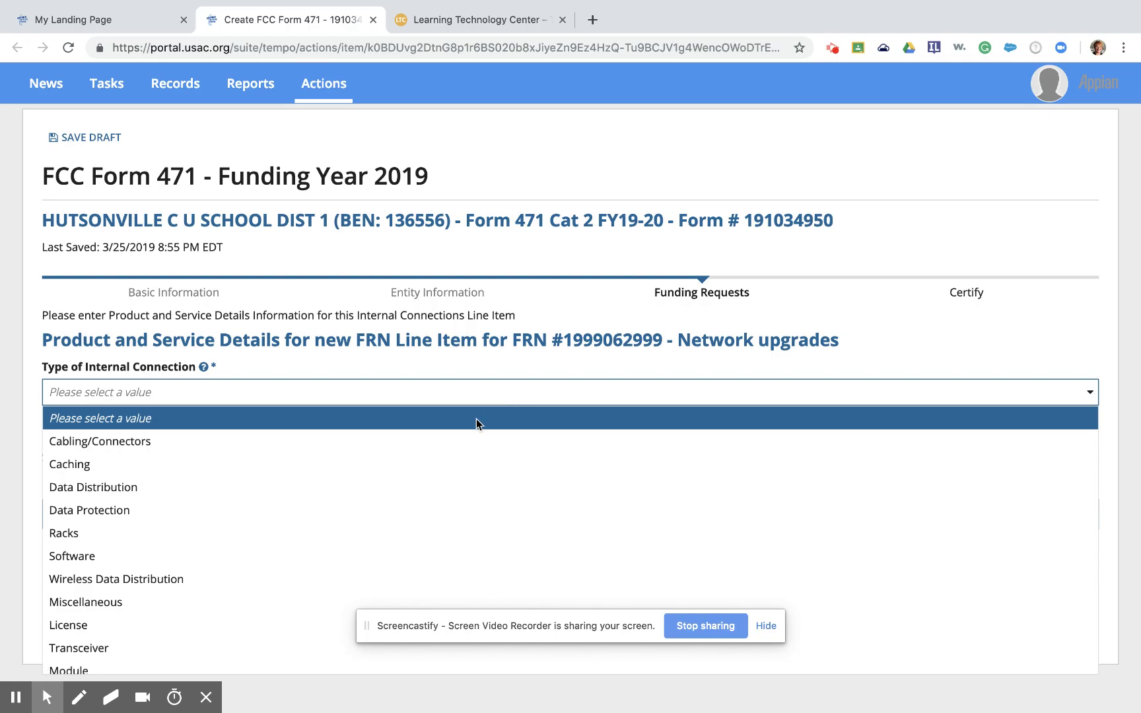
pyautogui.scroll(-1, 434, 454)
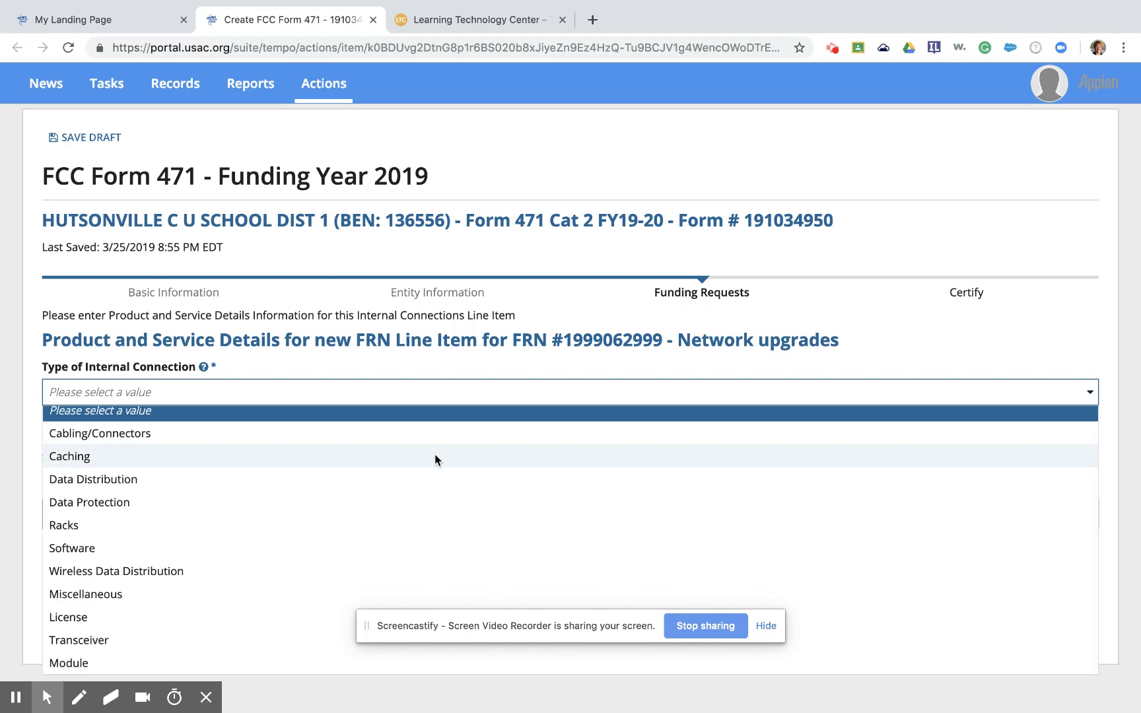
pyautogui.click(282, 595)
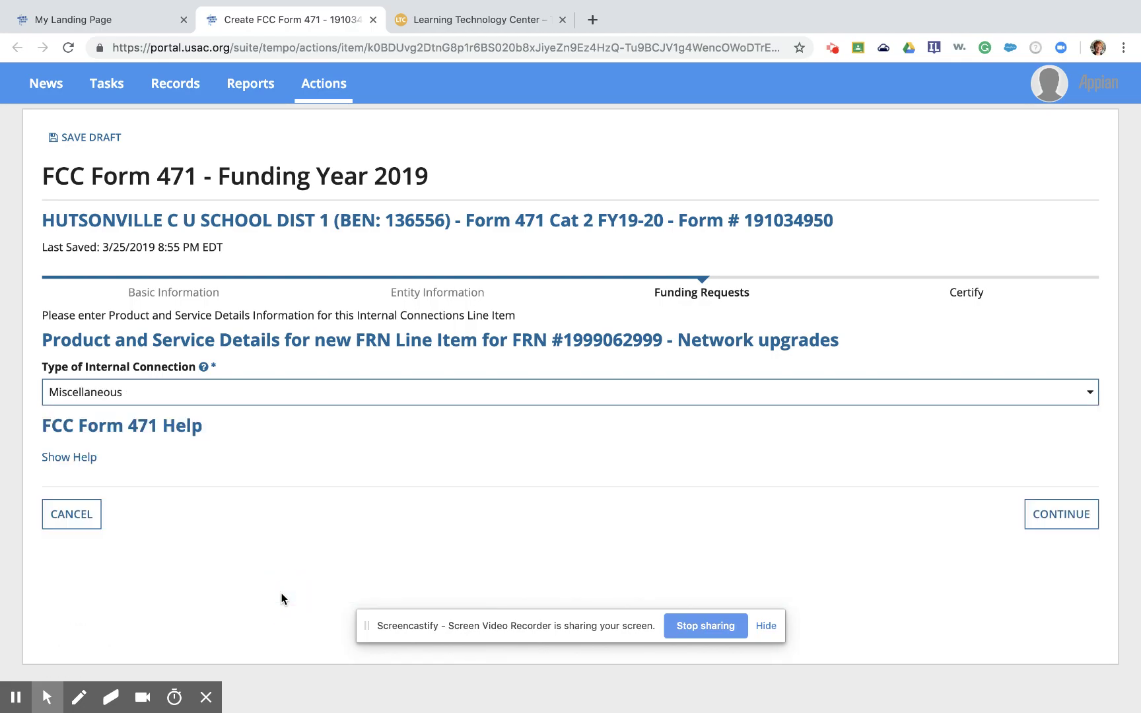
pyautogui.click(242, 451)
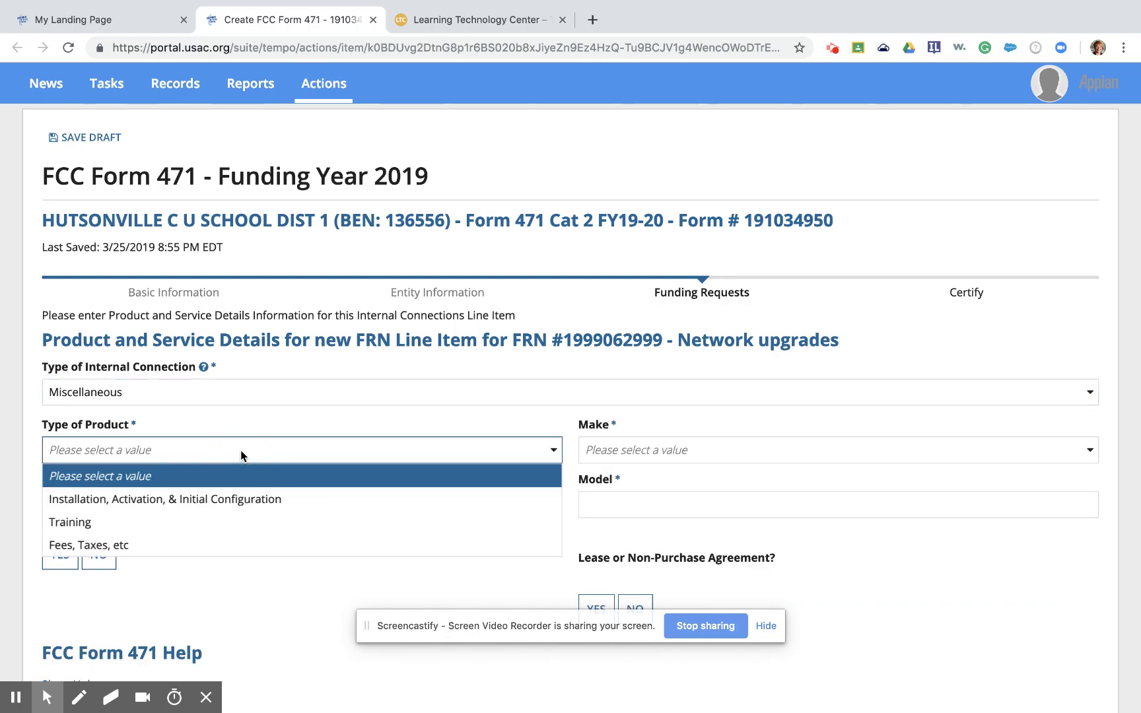
pyautogui.click(231, 507)
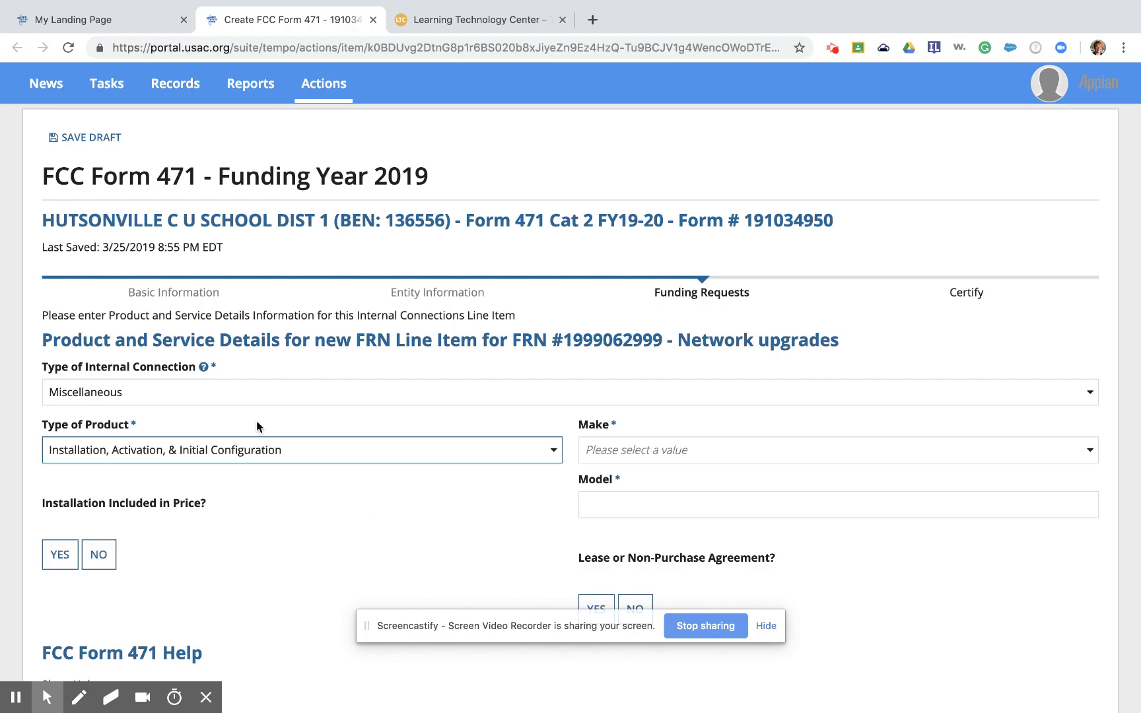
pyautogui.click(100, 556)
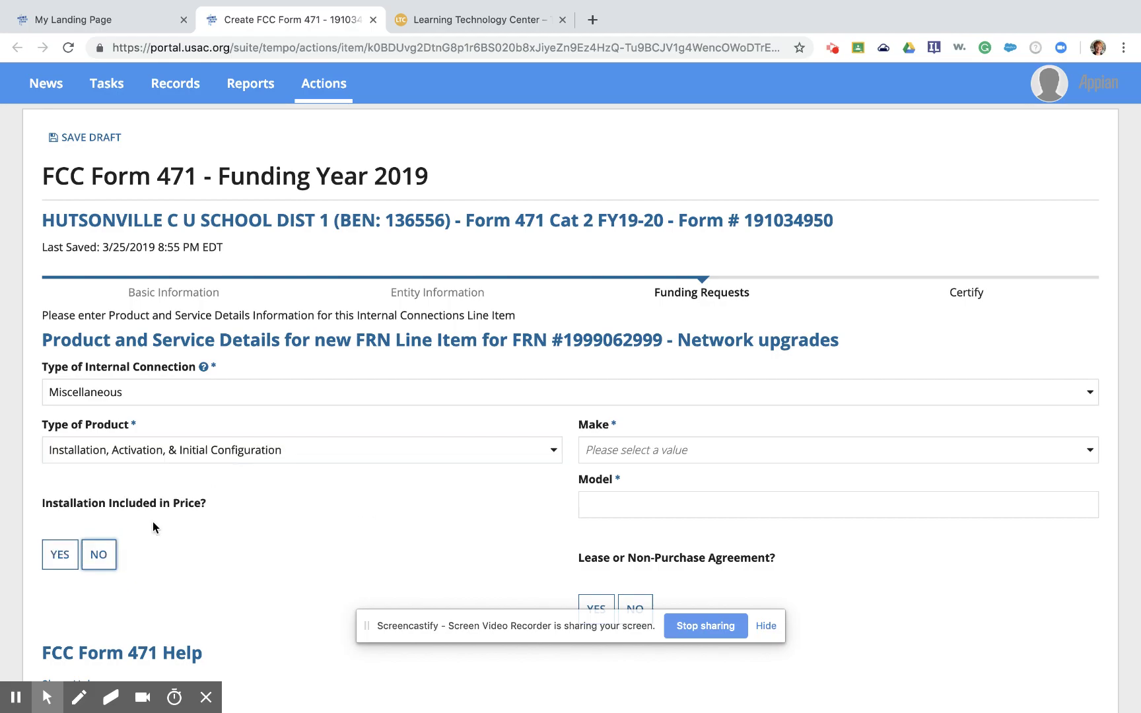
# Choose make Ubiquiti, model 8100, and no lease, then continue to cost calculation
pyautogui.click(627, 451)
pyautogui.scroll(-5, 631, 356)
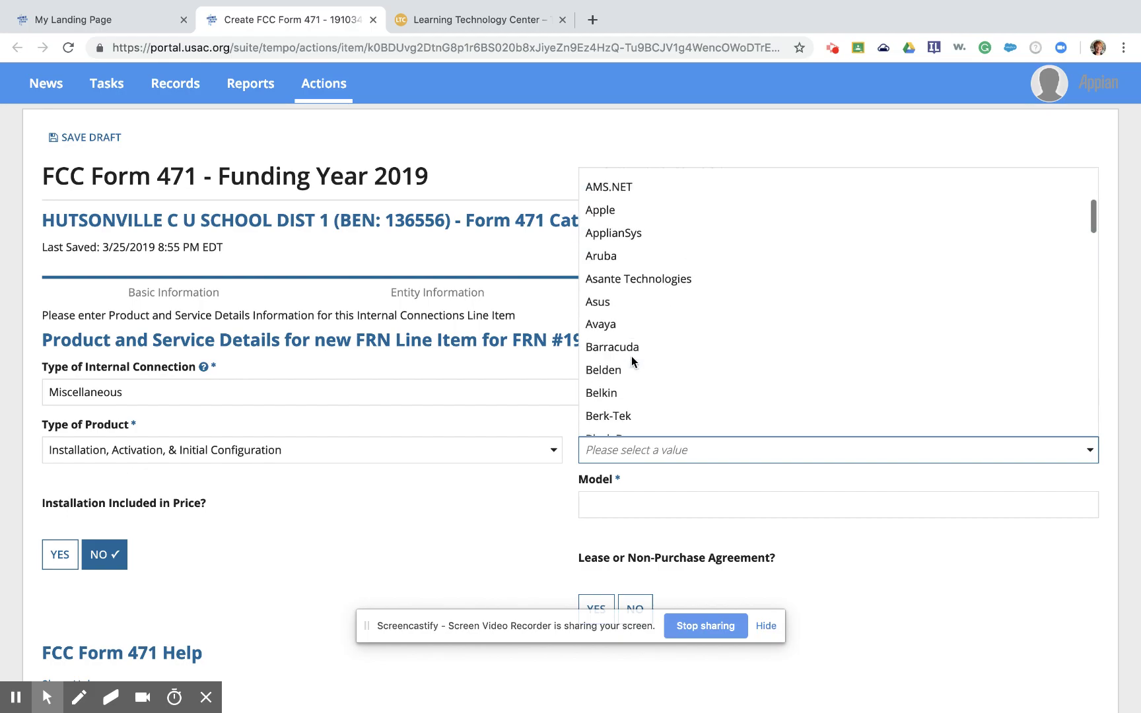
pyautogui.scroll(-10, 631, 356)
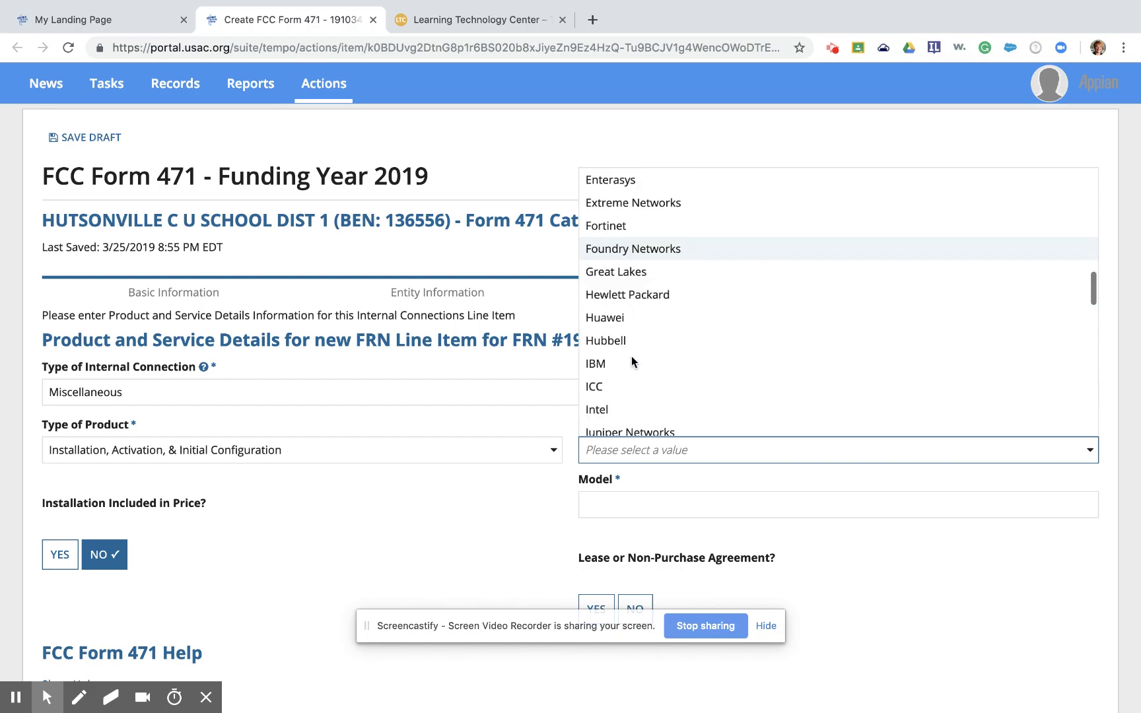
pyautogui.scroll(-10, 631, 356)
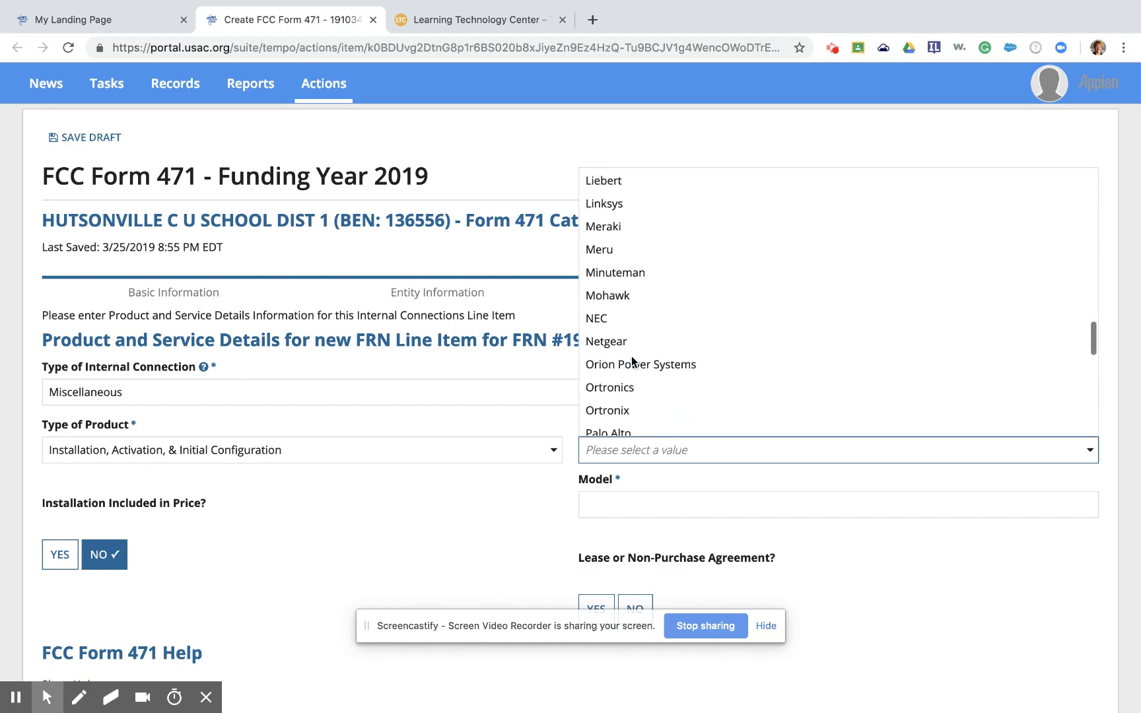
pyautogui.scroll(-10, 631, 356)
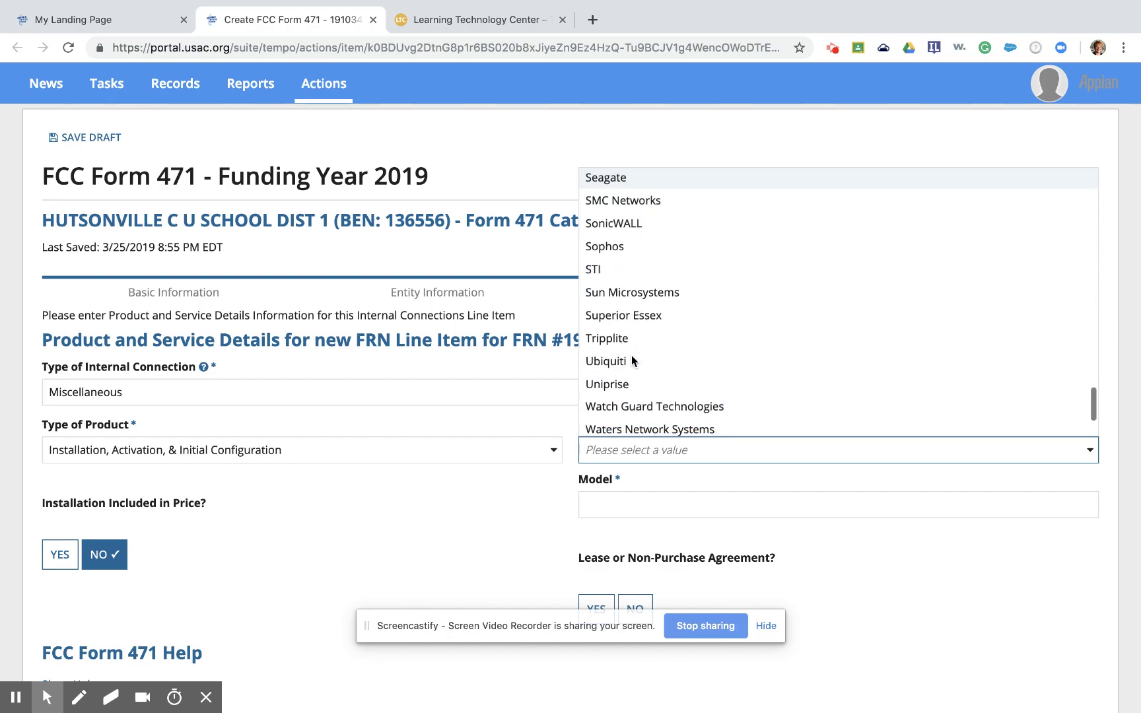
pyautogui.click(632, 356)
pyautogui.click(624, 504)
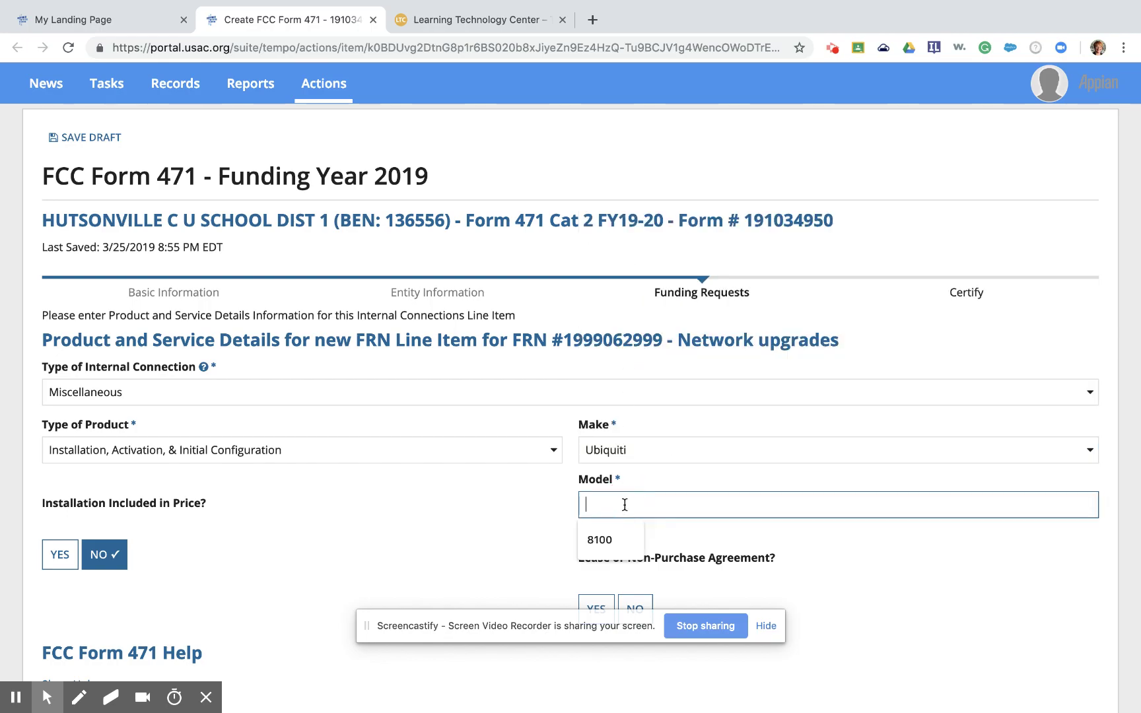
pyautogui.click(603, 548)
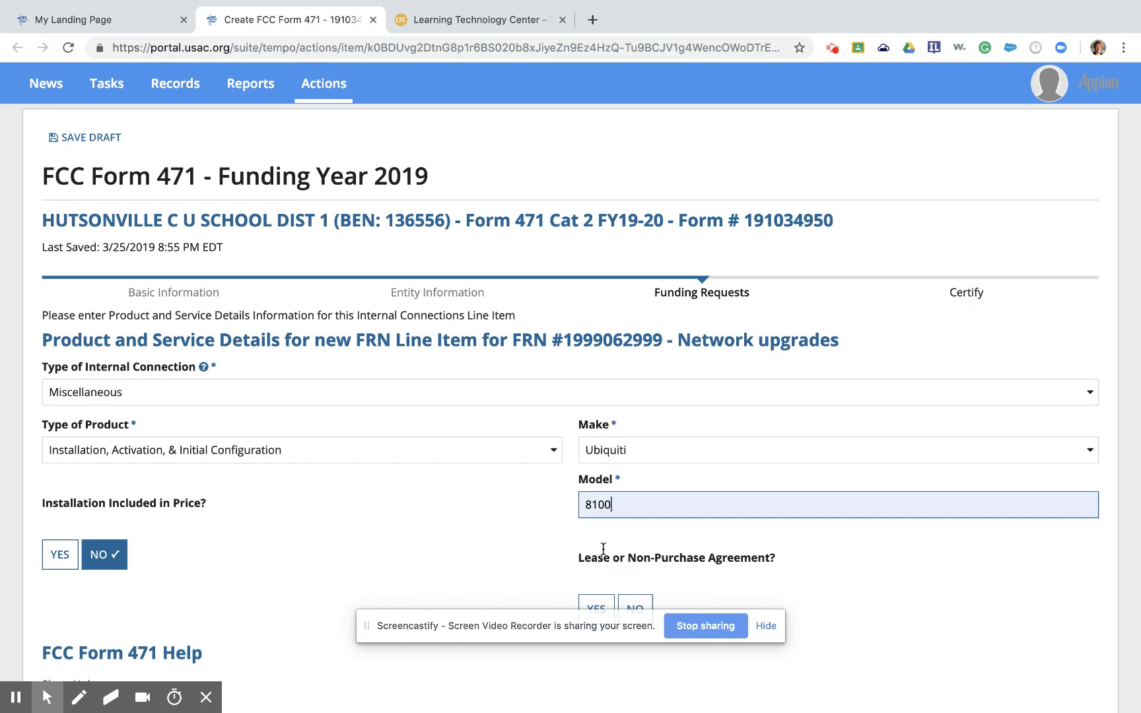
pyautogui.scroll(-2, 735, 573)
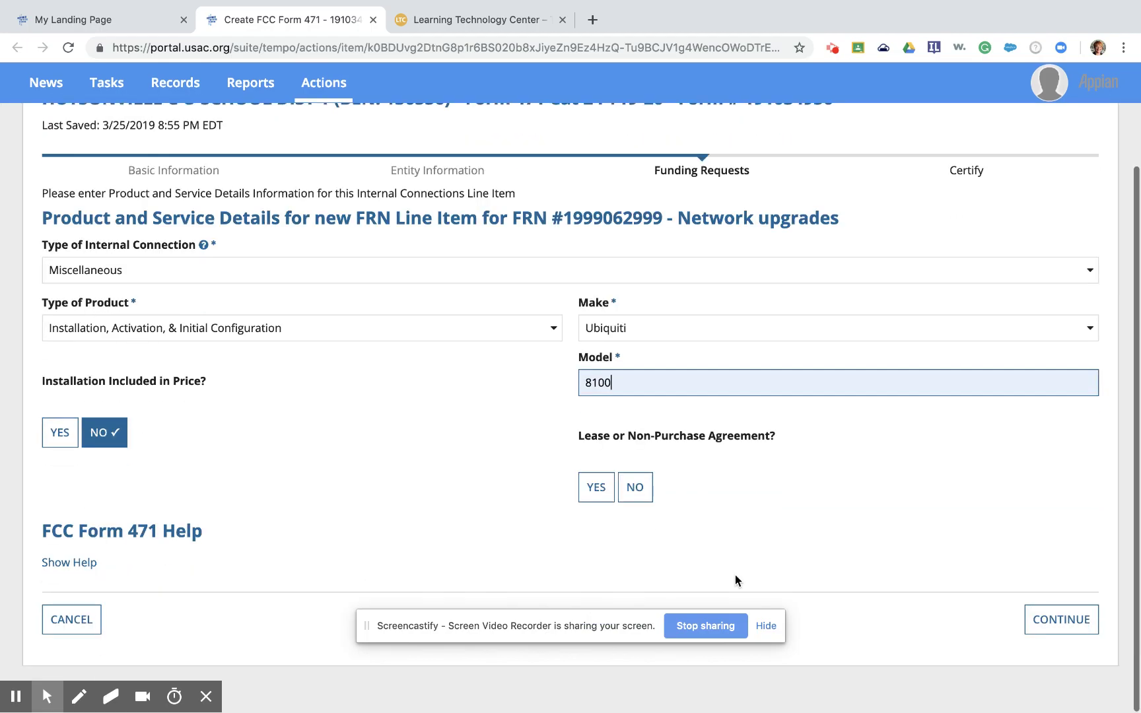
pyautogui.click(634, 486)
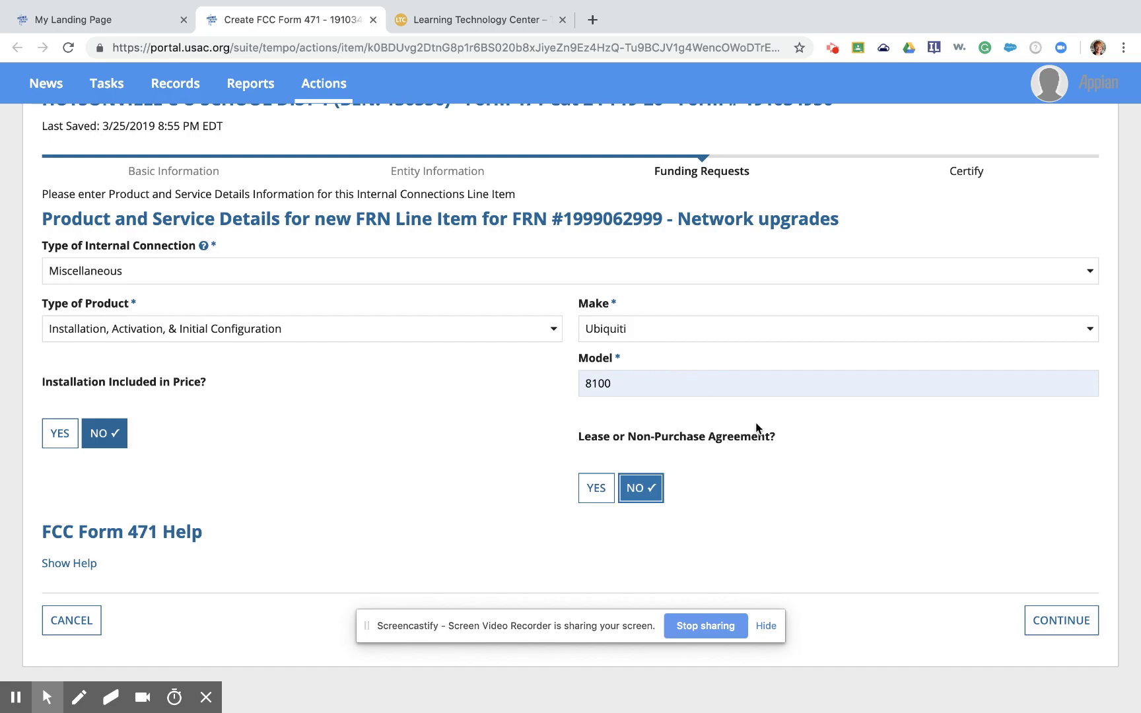
pyautogui.click(1055, 624)
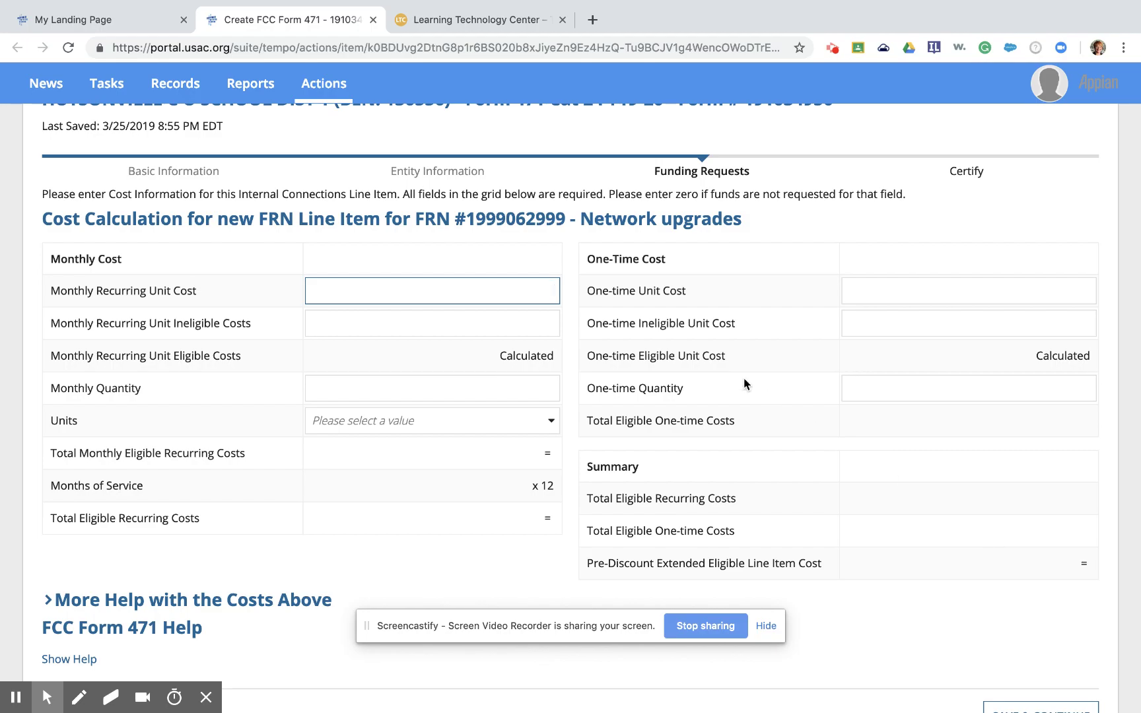
# Enter 0 for the monthly cost, ineligible cost and quantity, with units set to Hours
pyautogui.write('0')
pyautogui.click(530, 324)
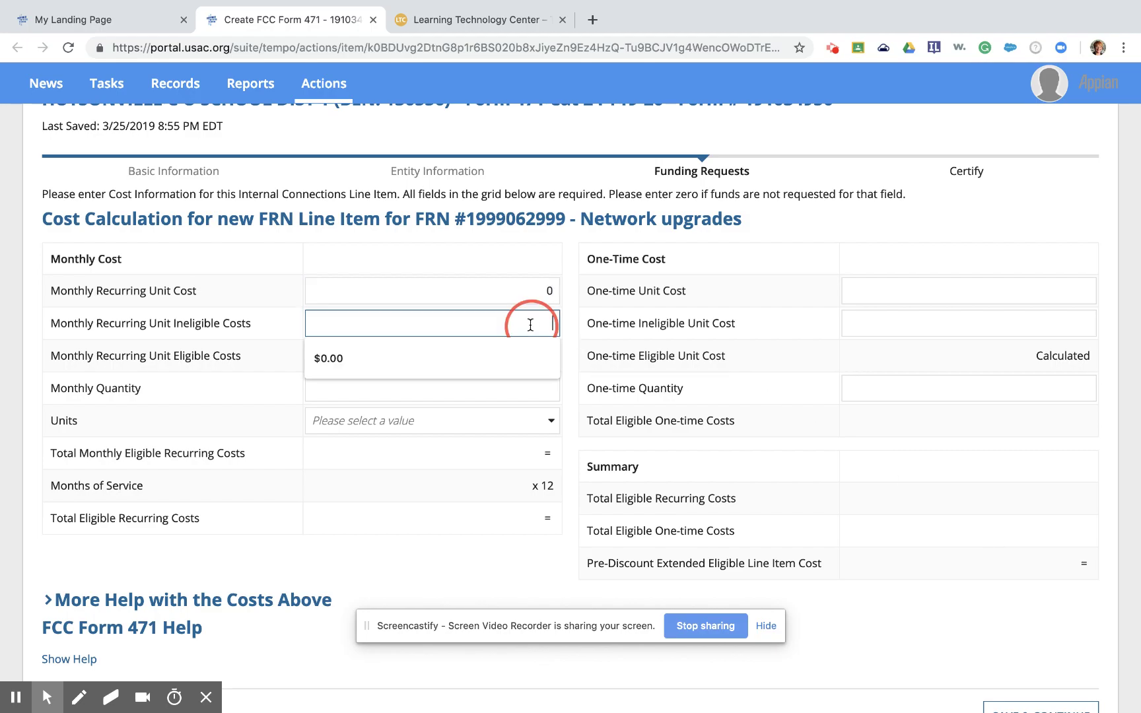
pyautogui.write('0')
pyautogui.click(528, 387)
pyautogui.write('0')
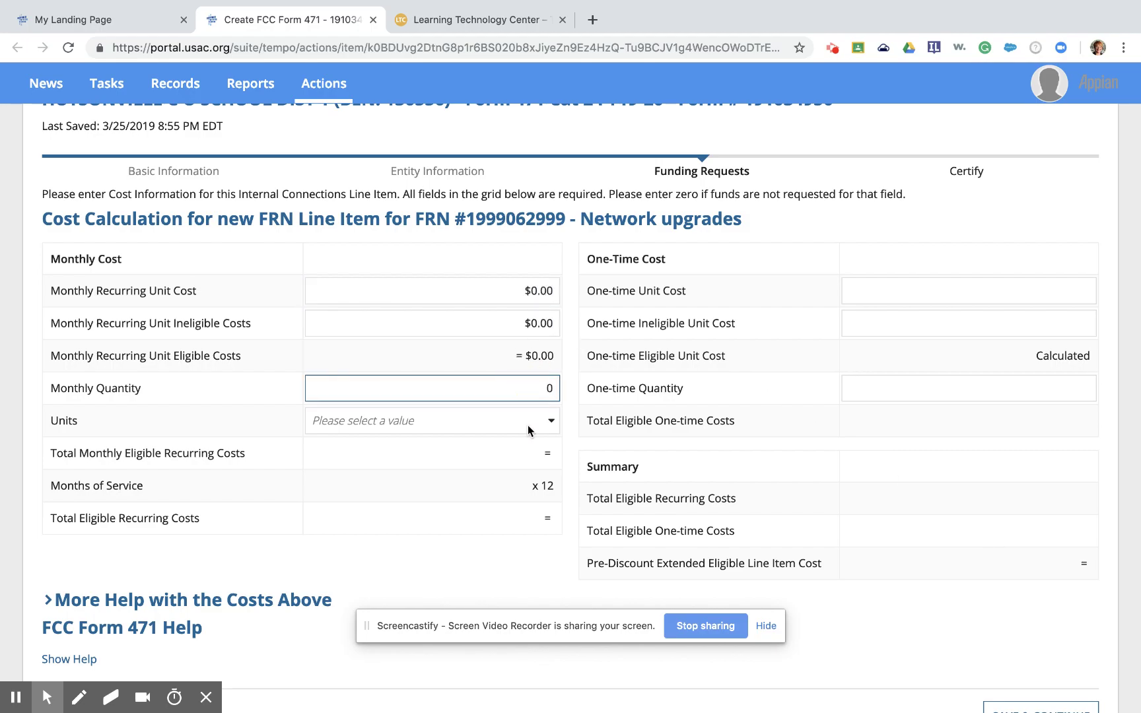
pyautogui.click(527, 424)
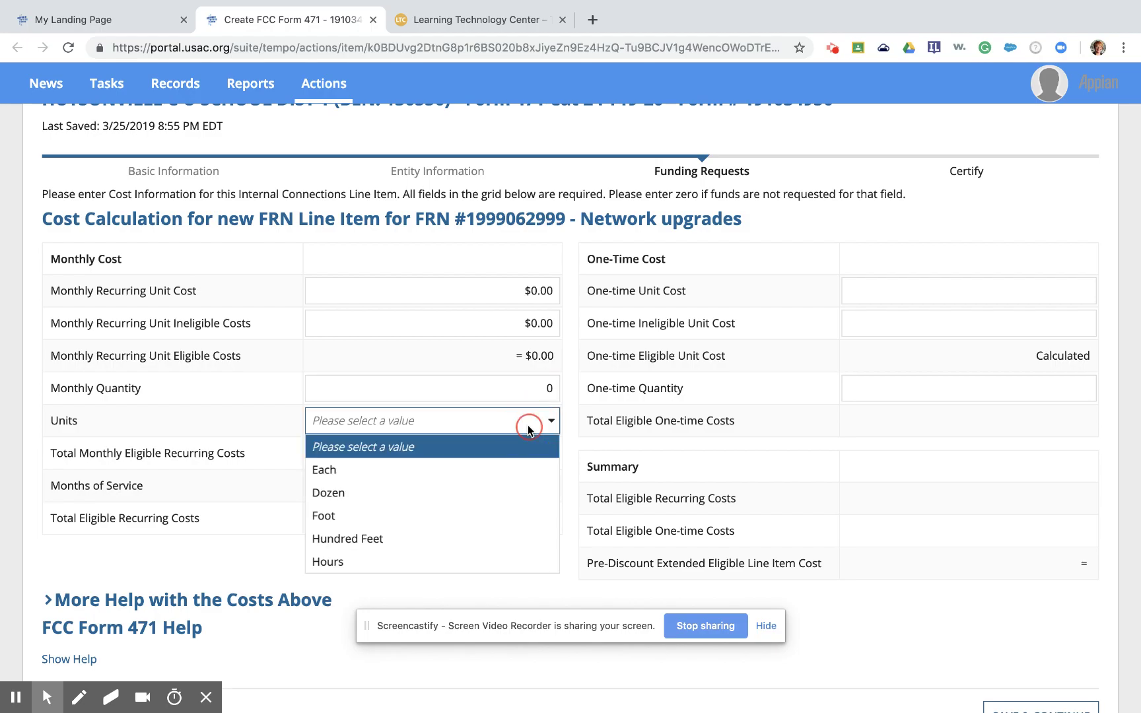
pyautogui.click(506, 560)
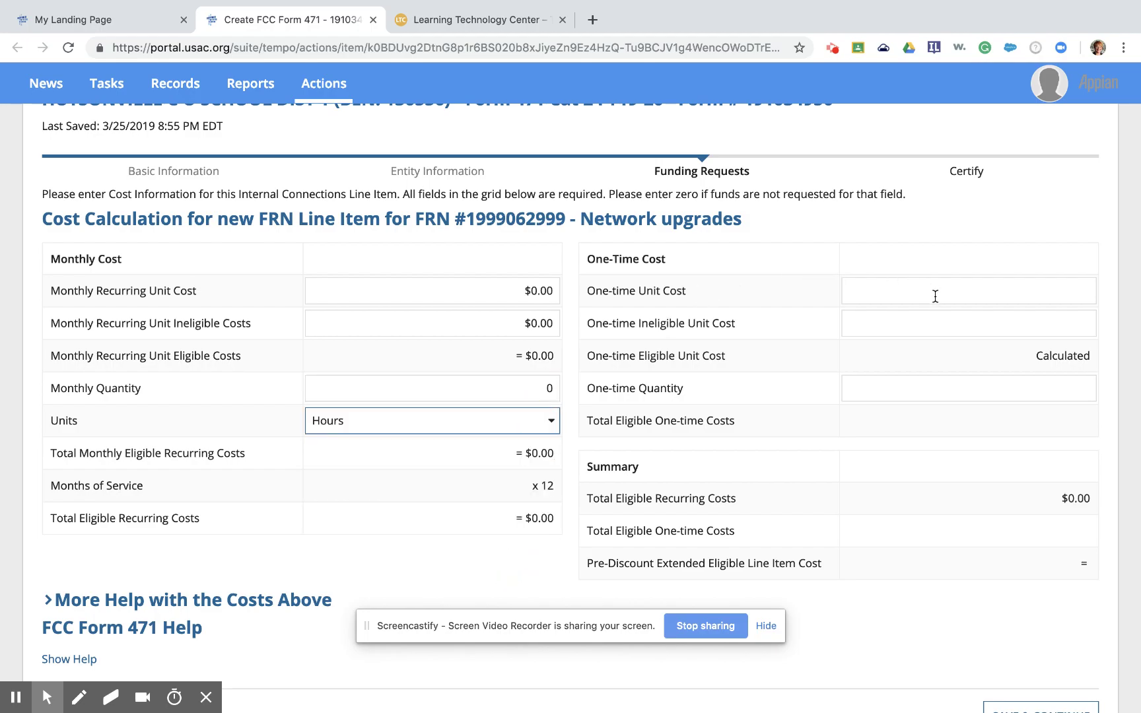
# Enter a one-time unit cost of 75, ineligible cost 0 and quantity 5, totalling $375.00
pyautogui.click(972, 295)
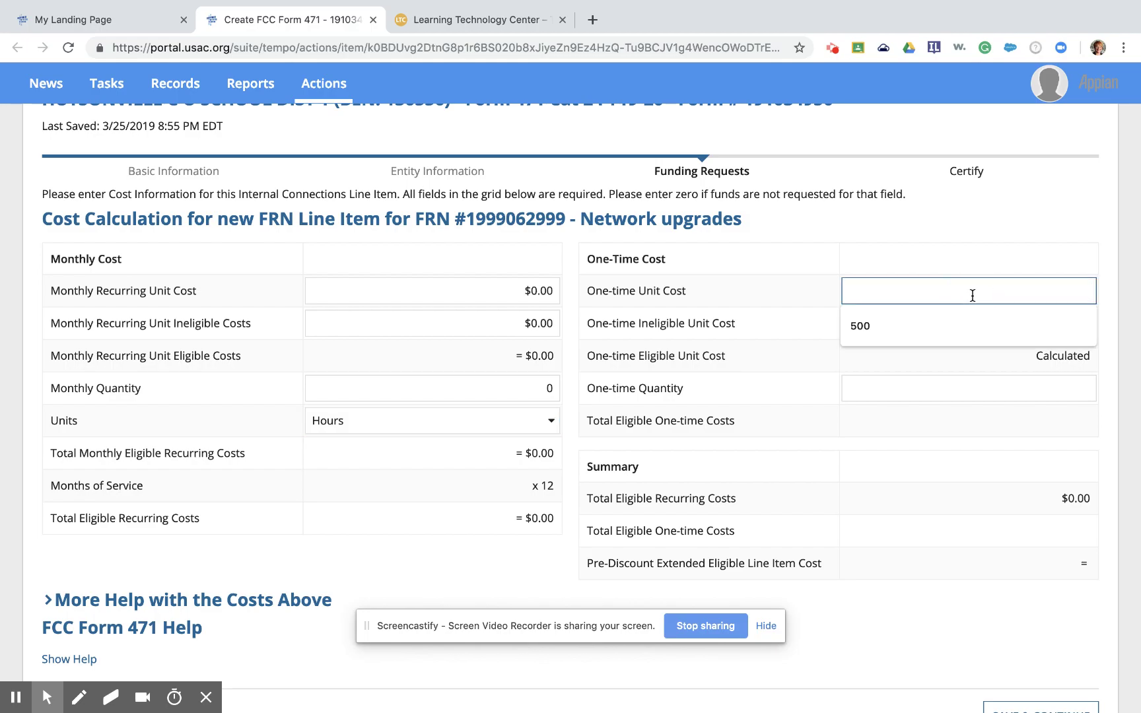
pyautogui.write('75')
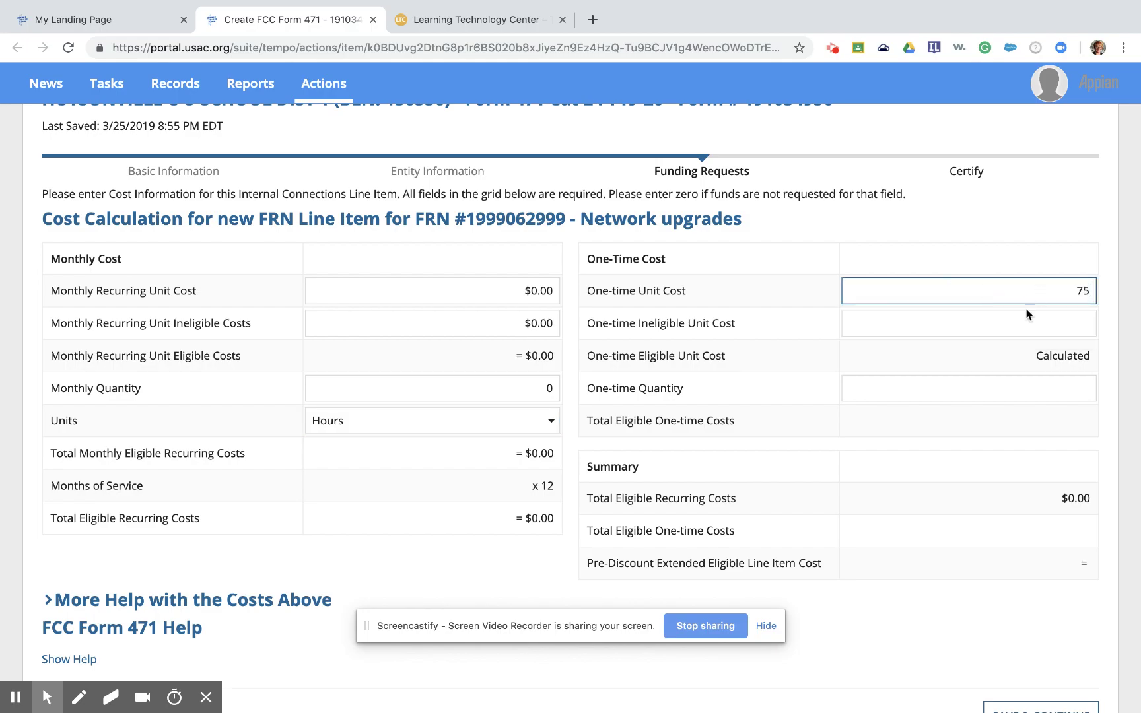
pyautogui.click(1010, 330)
pyautogui.write('0')
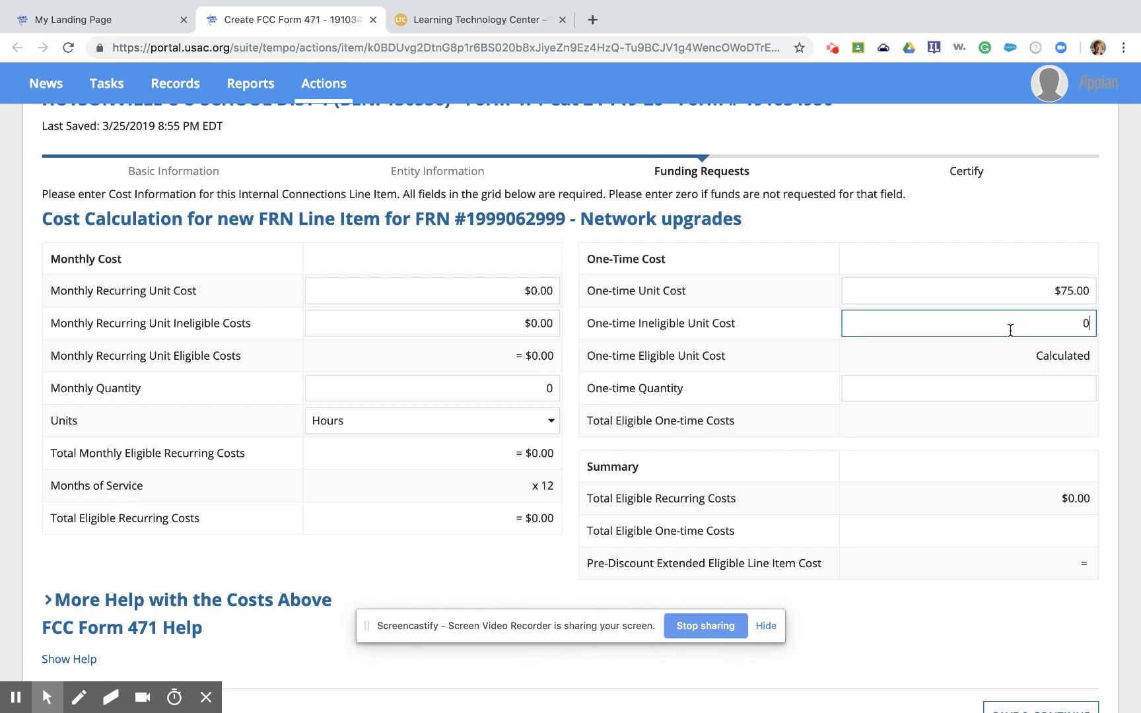
pyautogui.click(1046, 390)
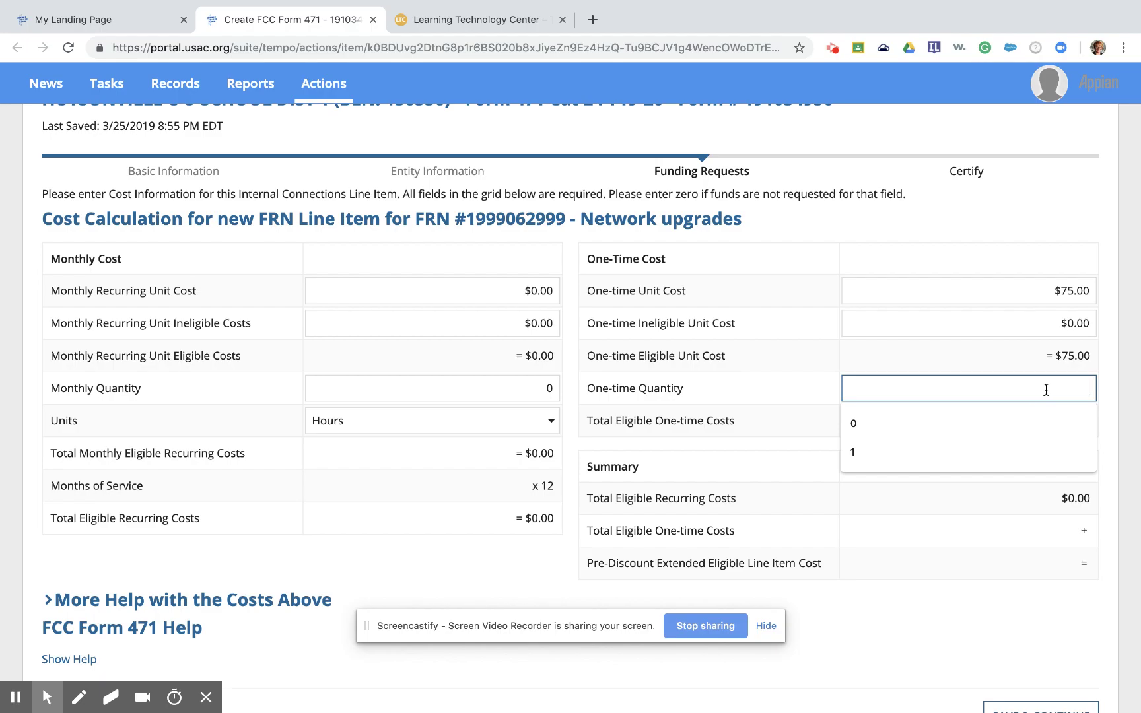
pyautogui.write('5')
pyautogui.click(1009, 433)
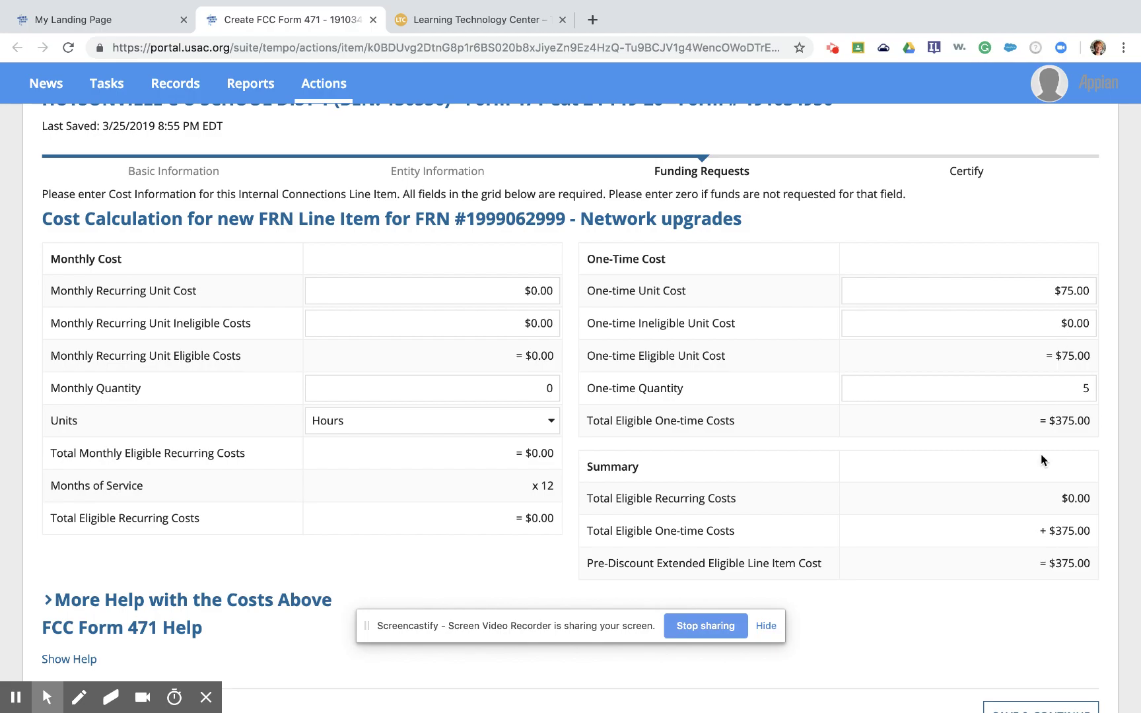
pyautogui.scroll(-2, 1040, 455)
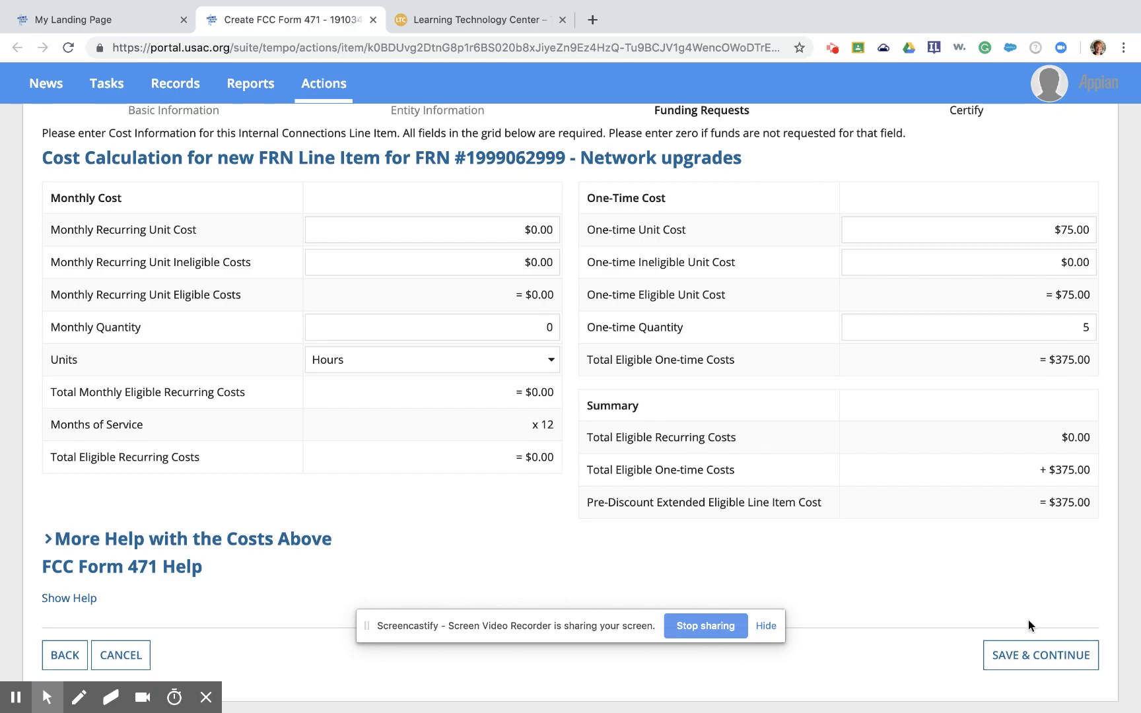
# Save the costs and share the $375.00 equally between both schools, $187.50 each
pyautogui.click(1010, 663)
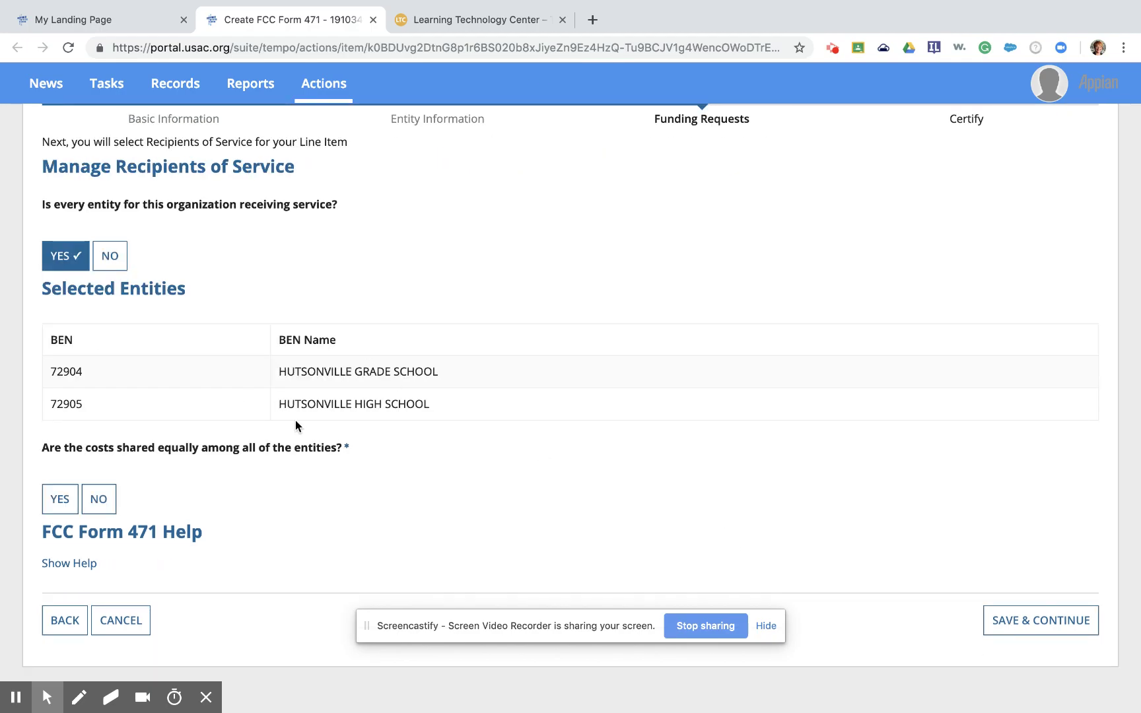
pyautogui.click(58, 498)
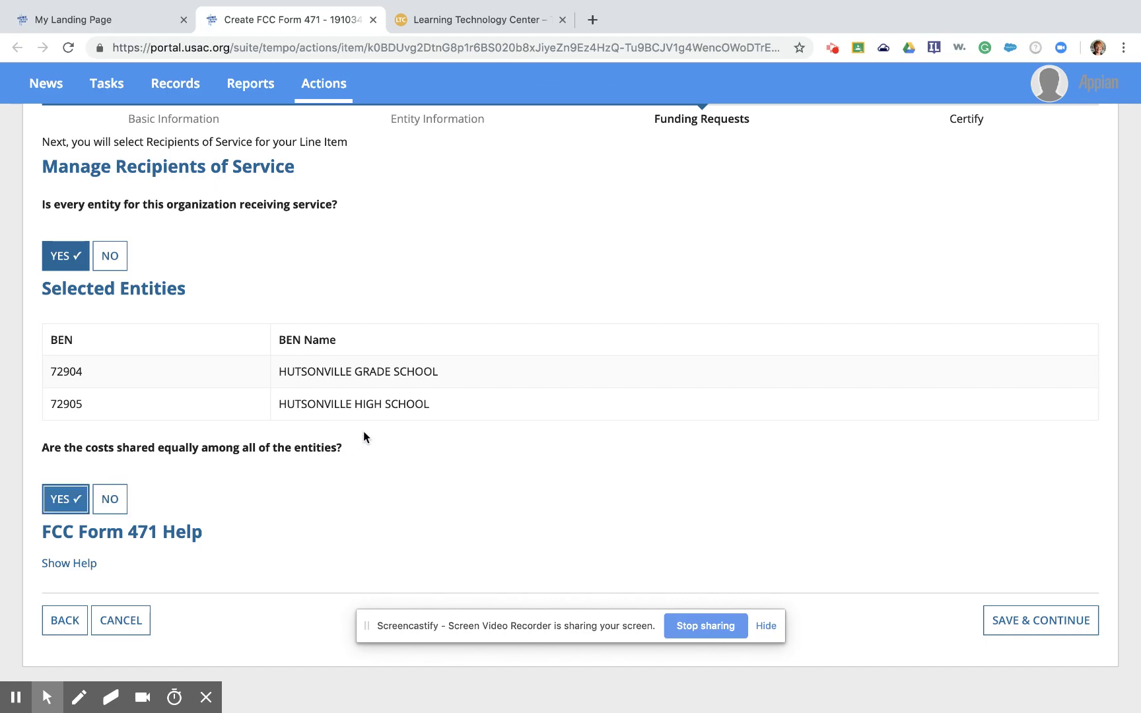
pyautogui.click(1042, 624)
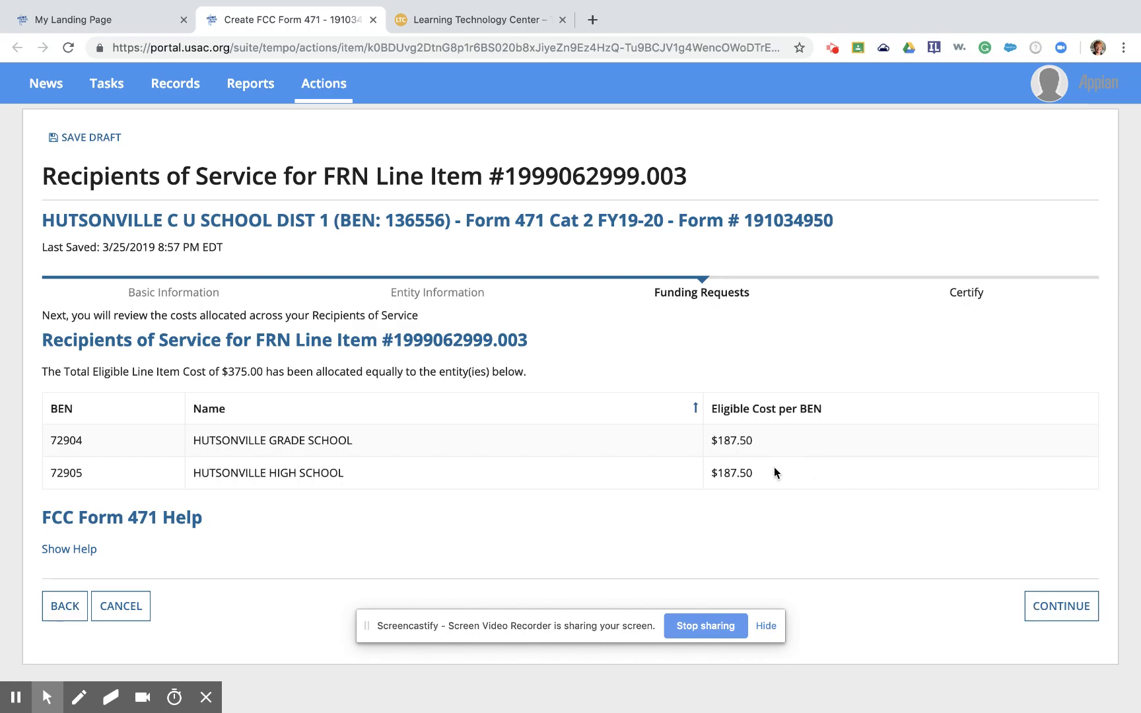
# Accept the recipients review to list the installation, access point and switch line items
pyautogui.click(1042, 608)
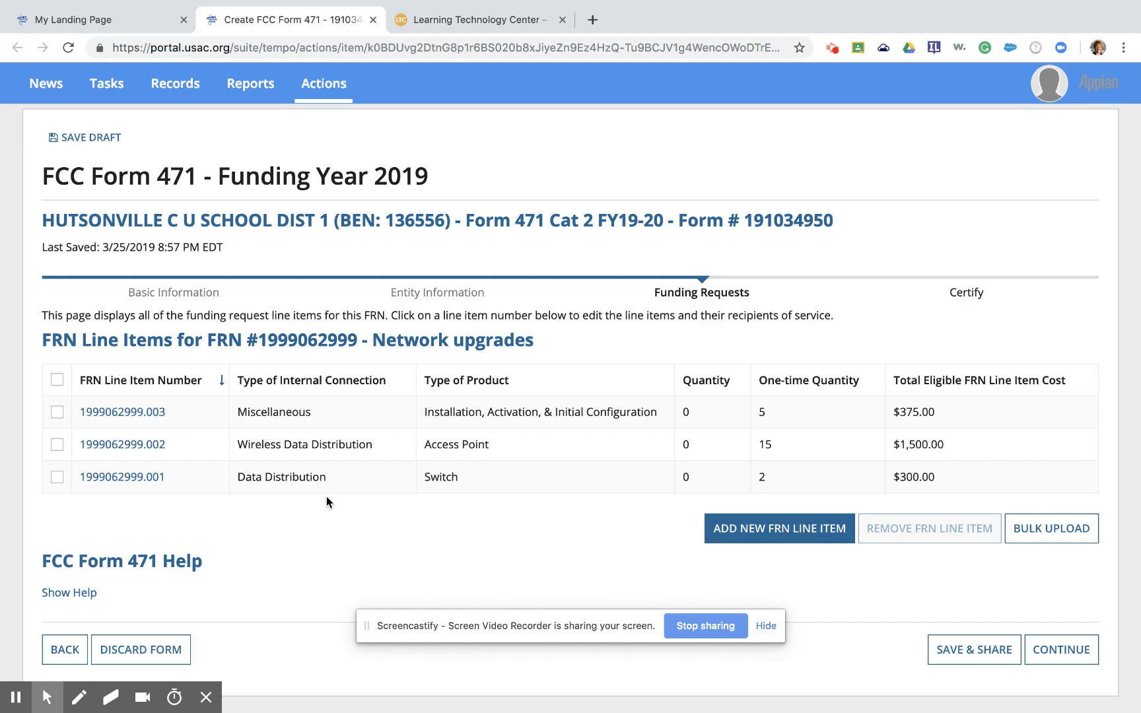
# Continue to the Funding Requests page showing Network upgrades with 3 line items, $1,740.00
pyautogui.click(1058, 657)
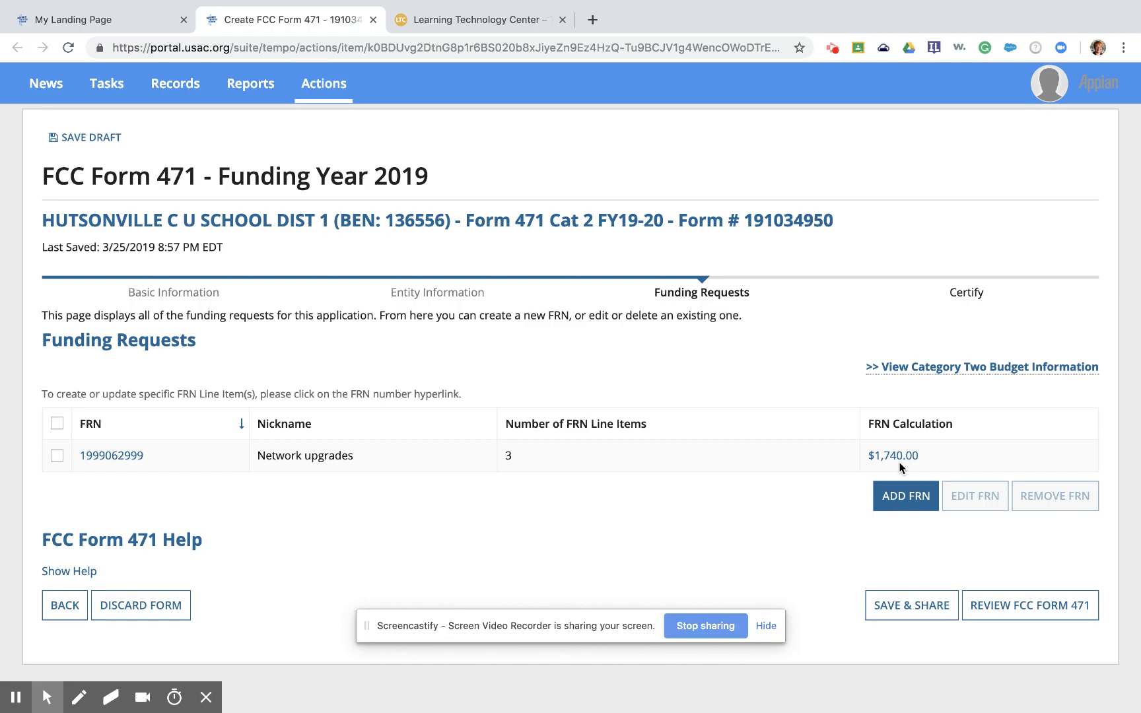
# Open the $1,740.00 FRN Calculation link and review the $2,175.00 pre-discount, 80% breakdown
pyautogui.click(900, 460)
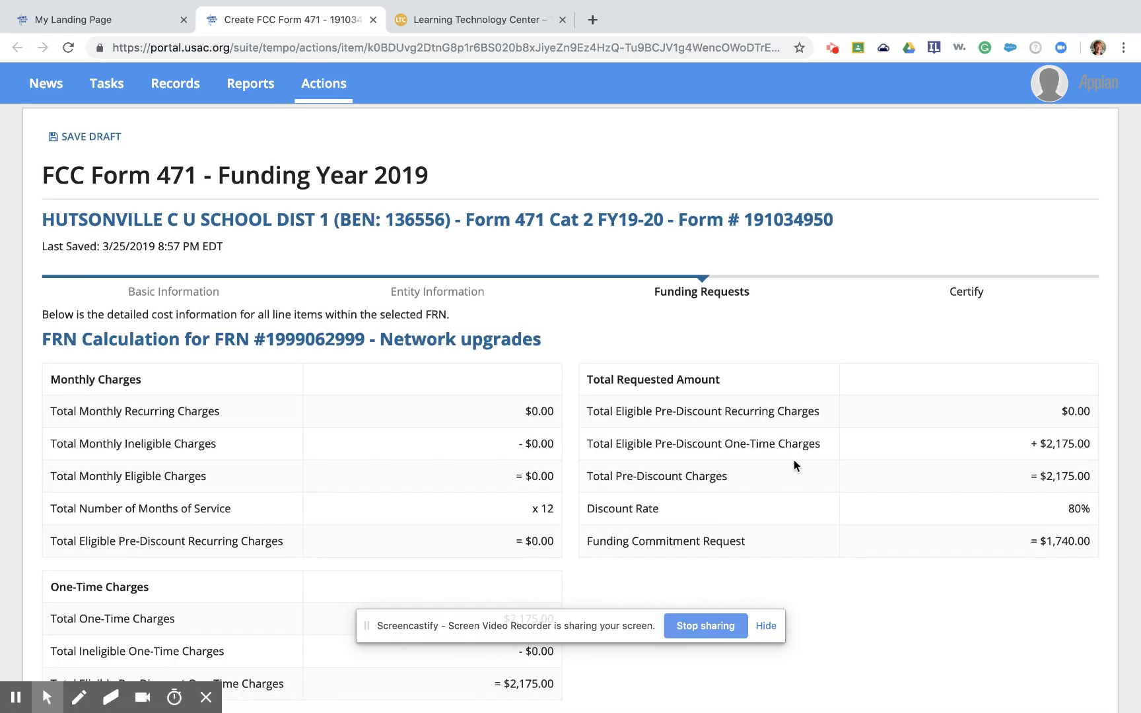
pyautogui.scroll(-3, 794, 464)
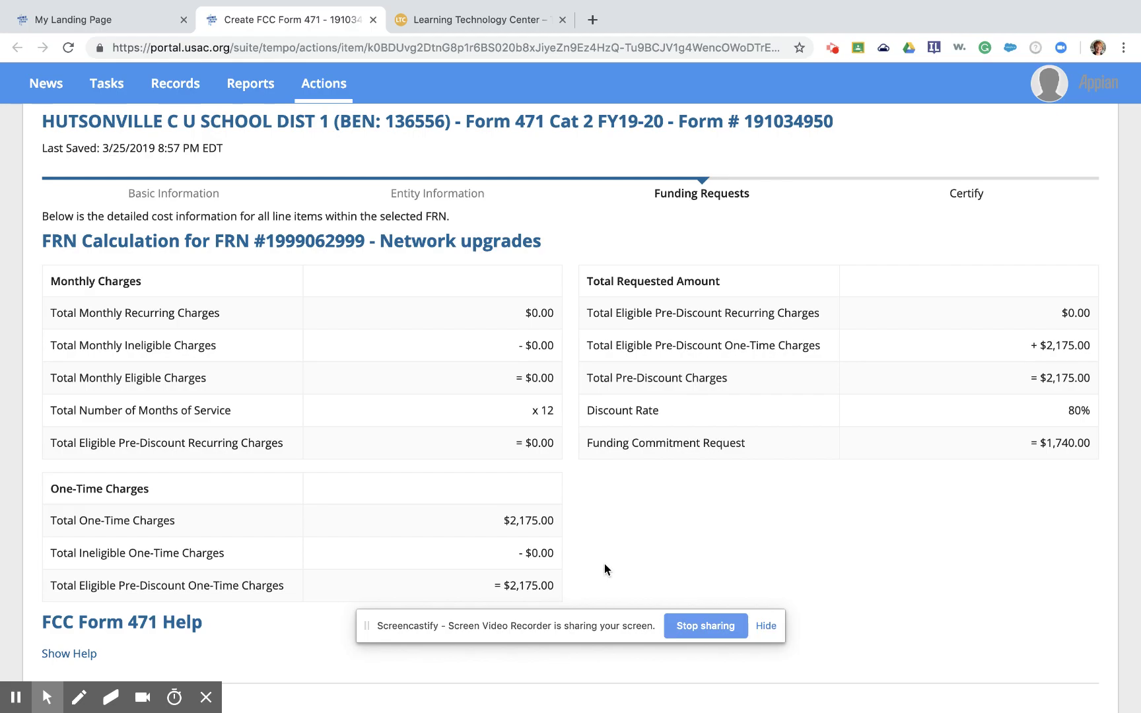
pyautogui.scroll(-2, 659, 513)
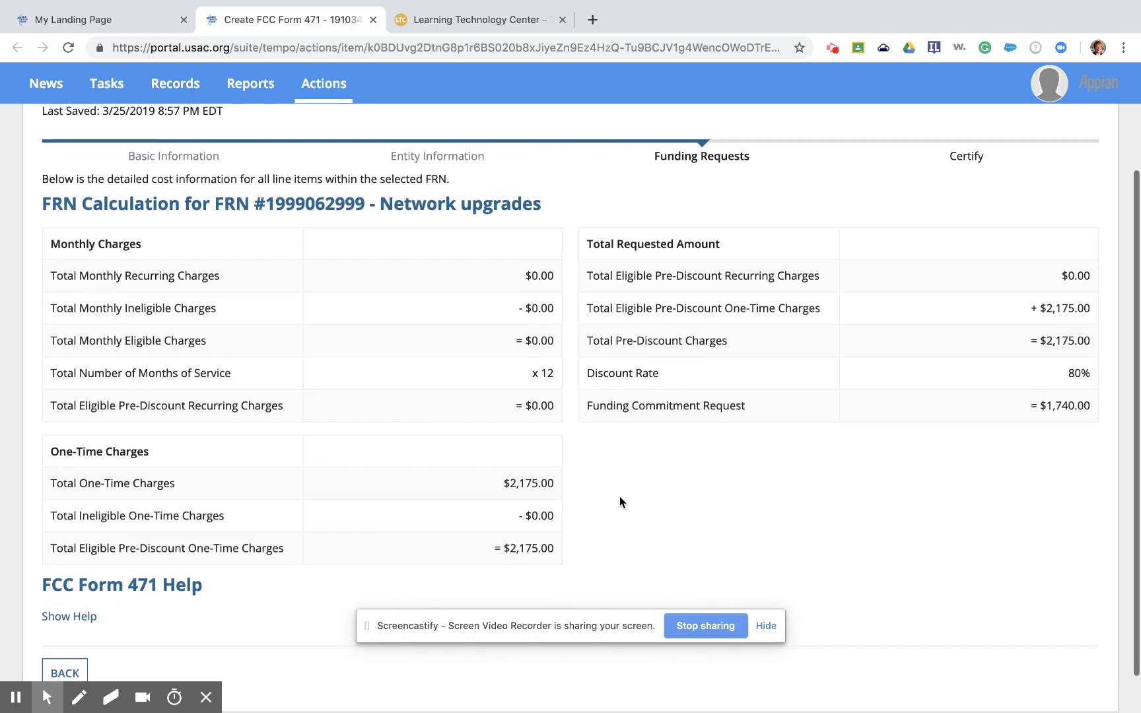
# Go back from the FRN Calculation page to the Funding Requests list
pyautogui.click(56, 670)
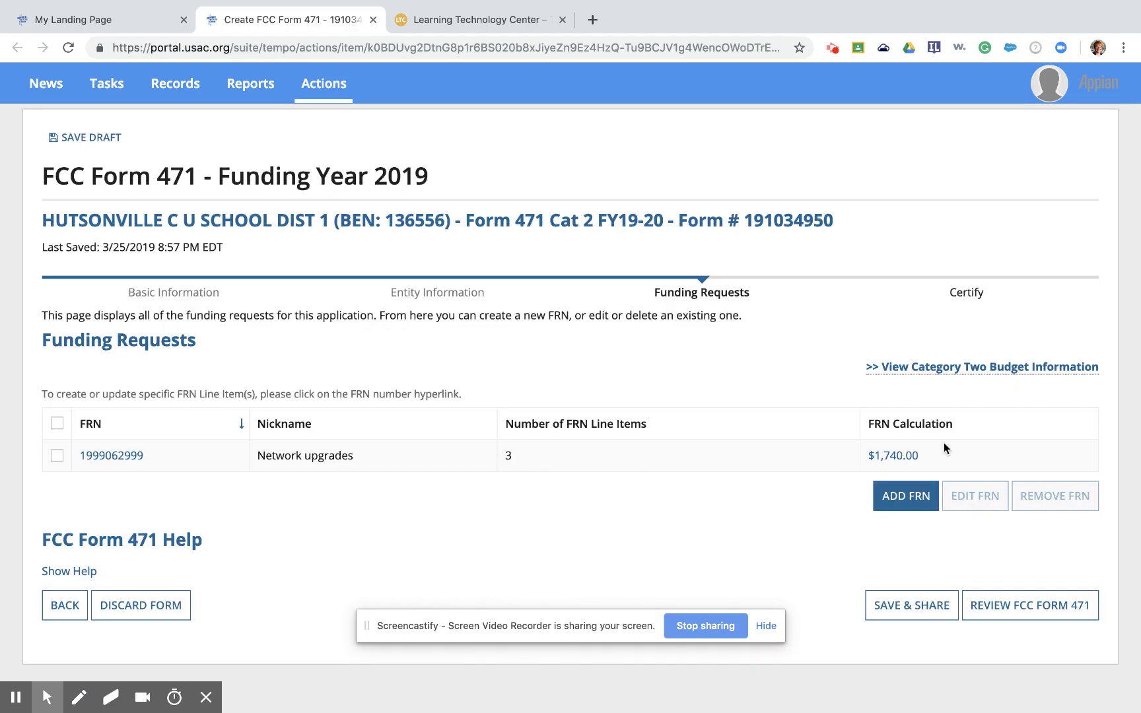